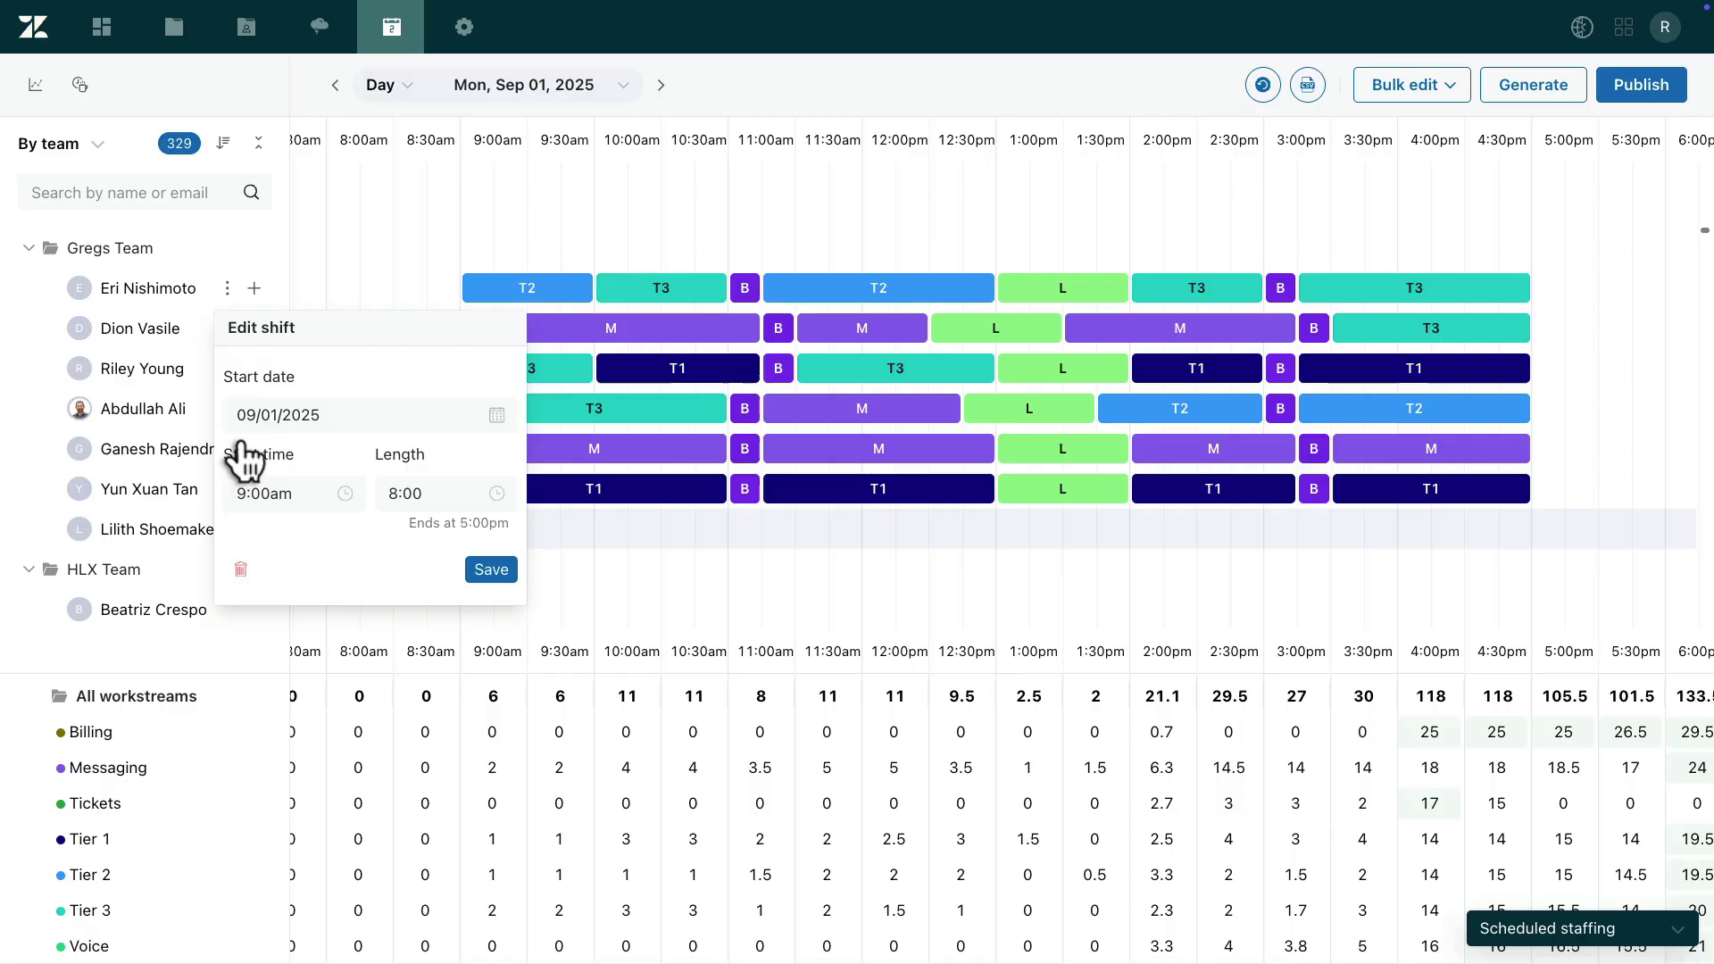
Set the first listed agent's shift to start at 8:00am on 09/01/2025 and save it
left_click(240, 482)
type("8:00am")
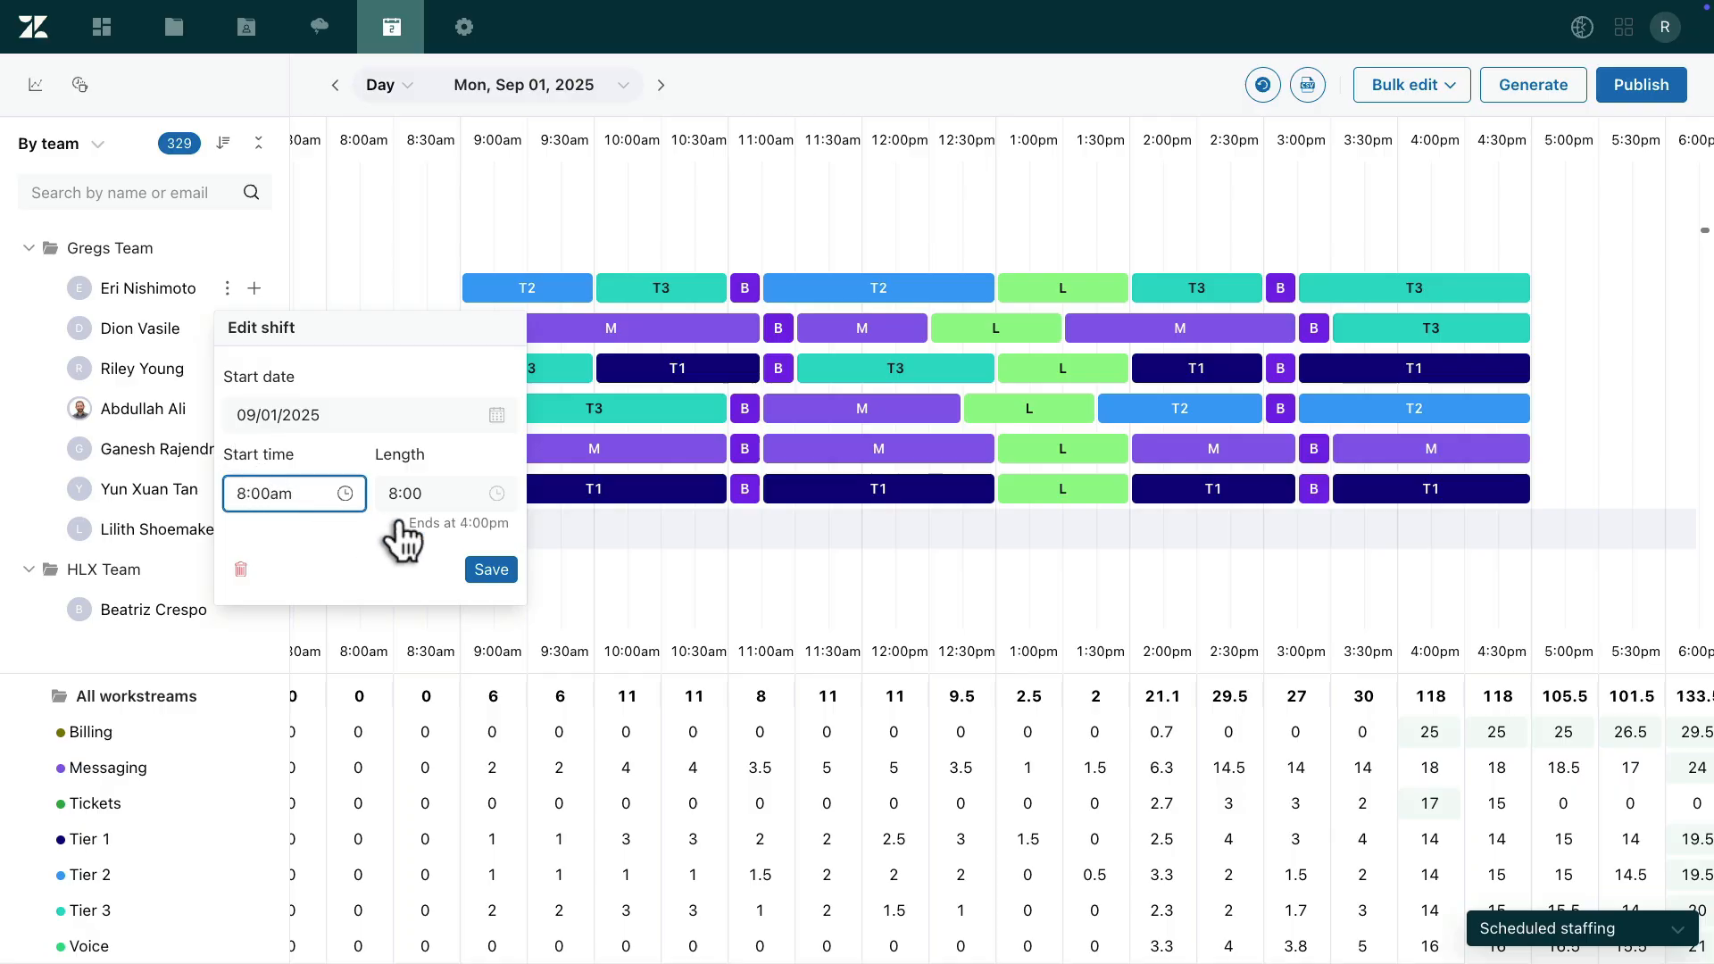
left_click(486, 569)
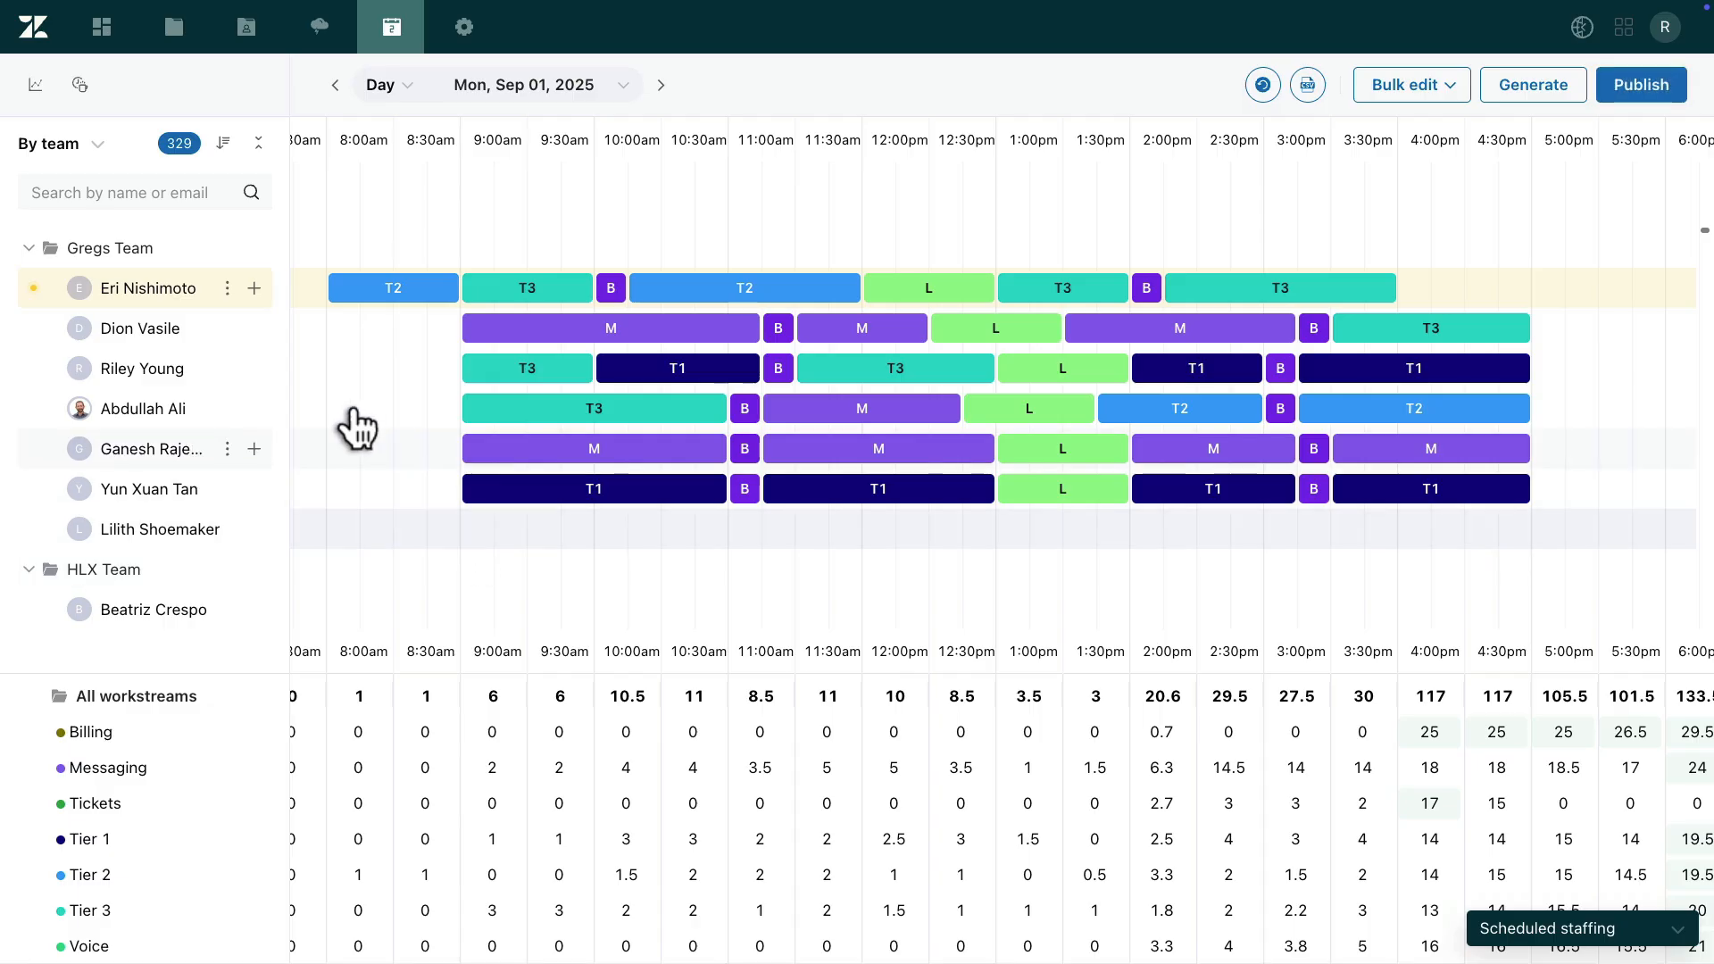
Add partial Vacation time off from 1:00pm to 4:00pm on 09/01/2025 for the first listed agent
left_click(227, 288)
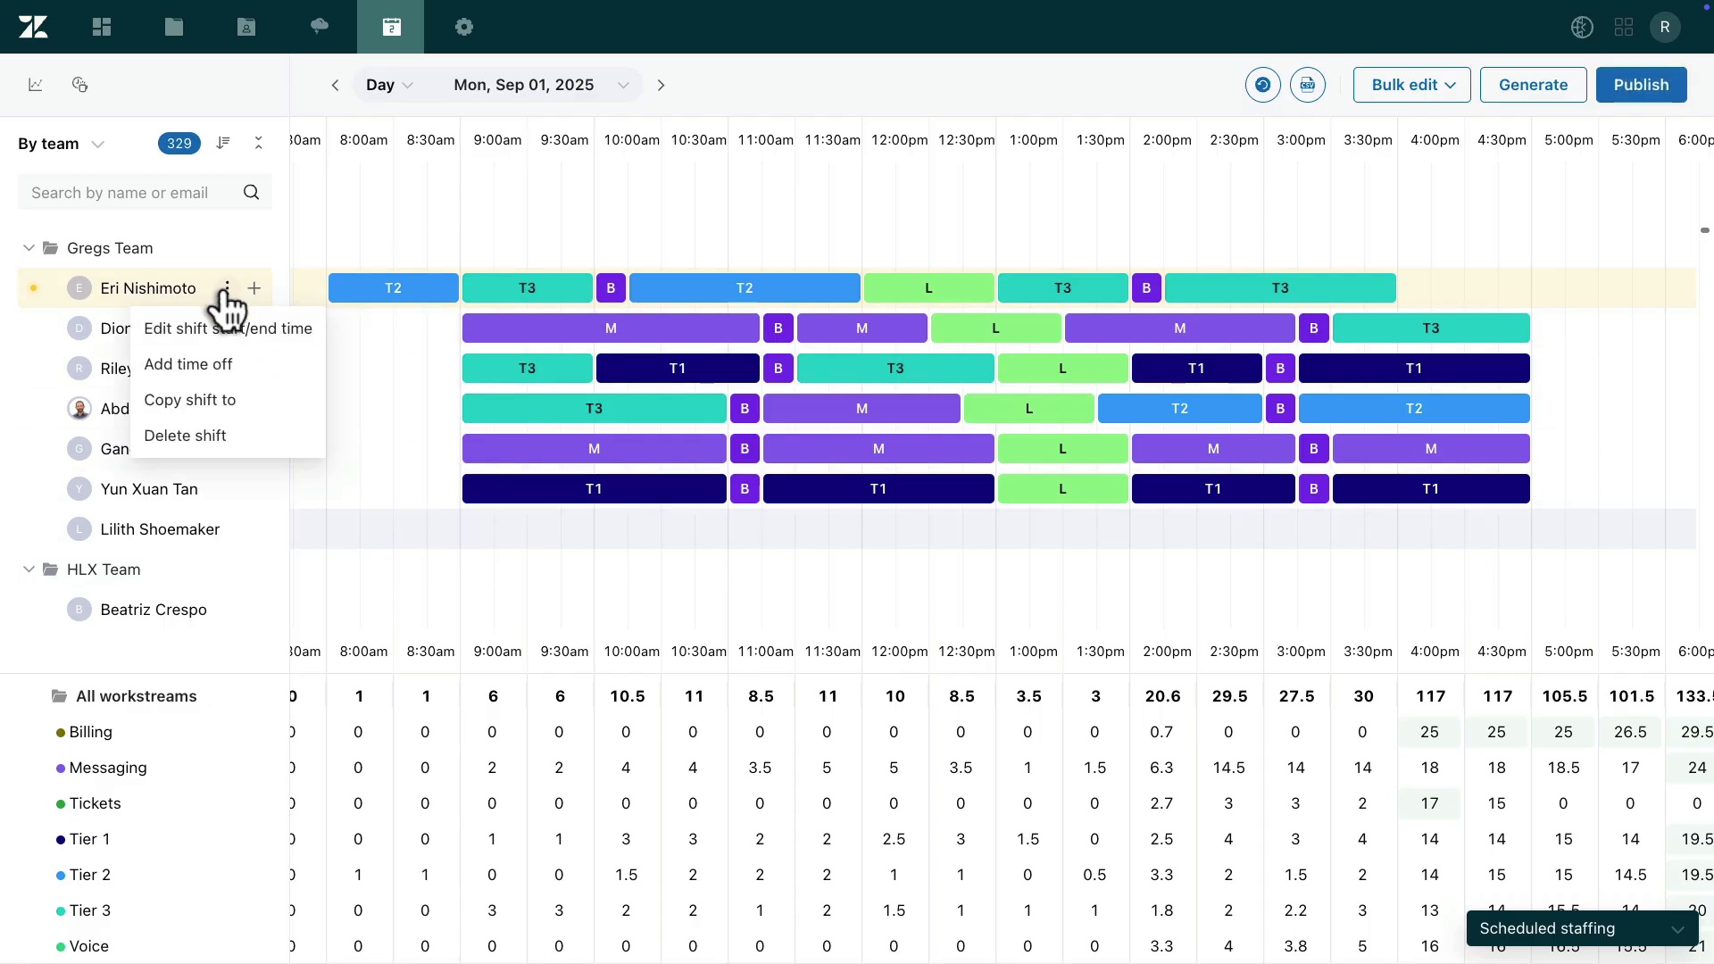
left_click(229, 361)
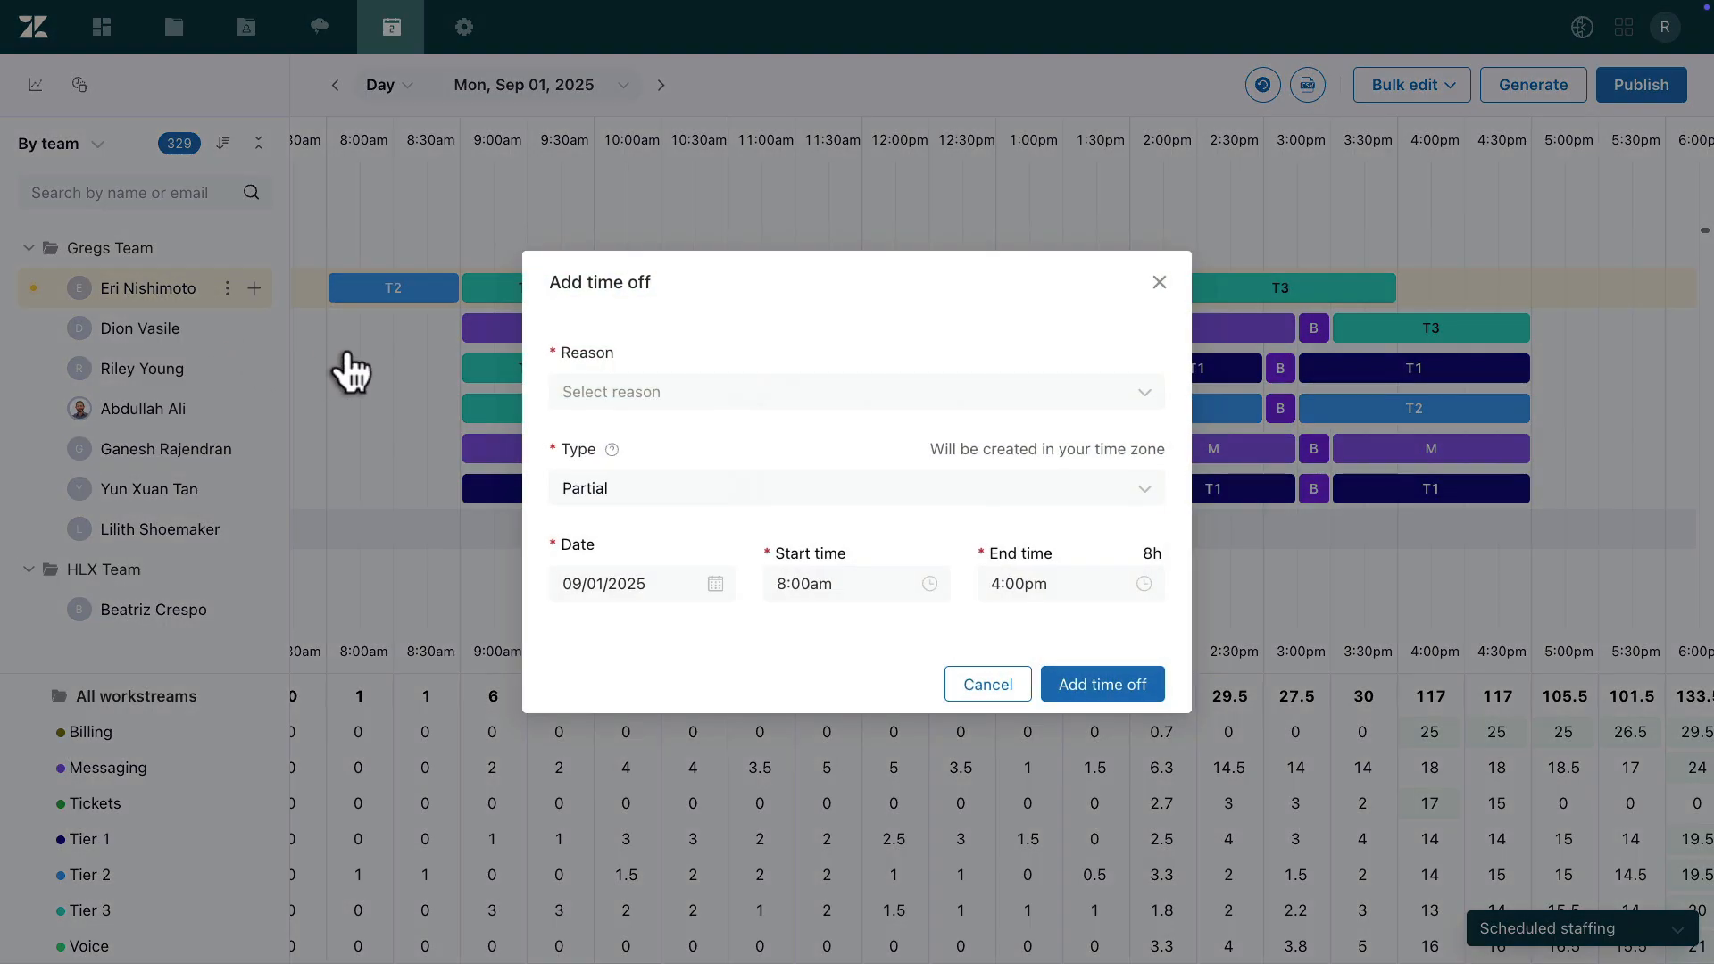
left_click(1141, 393)
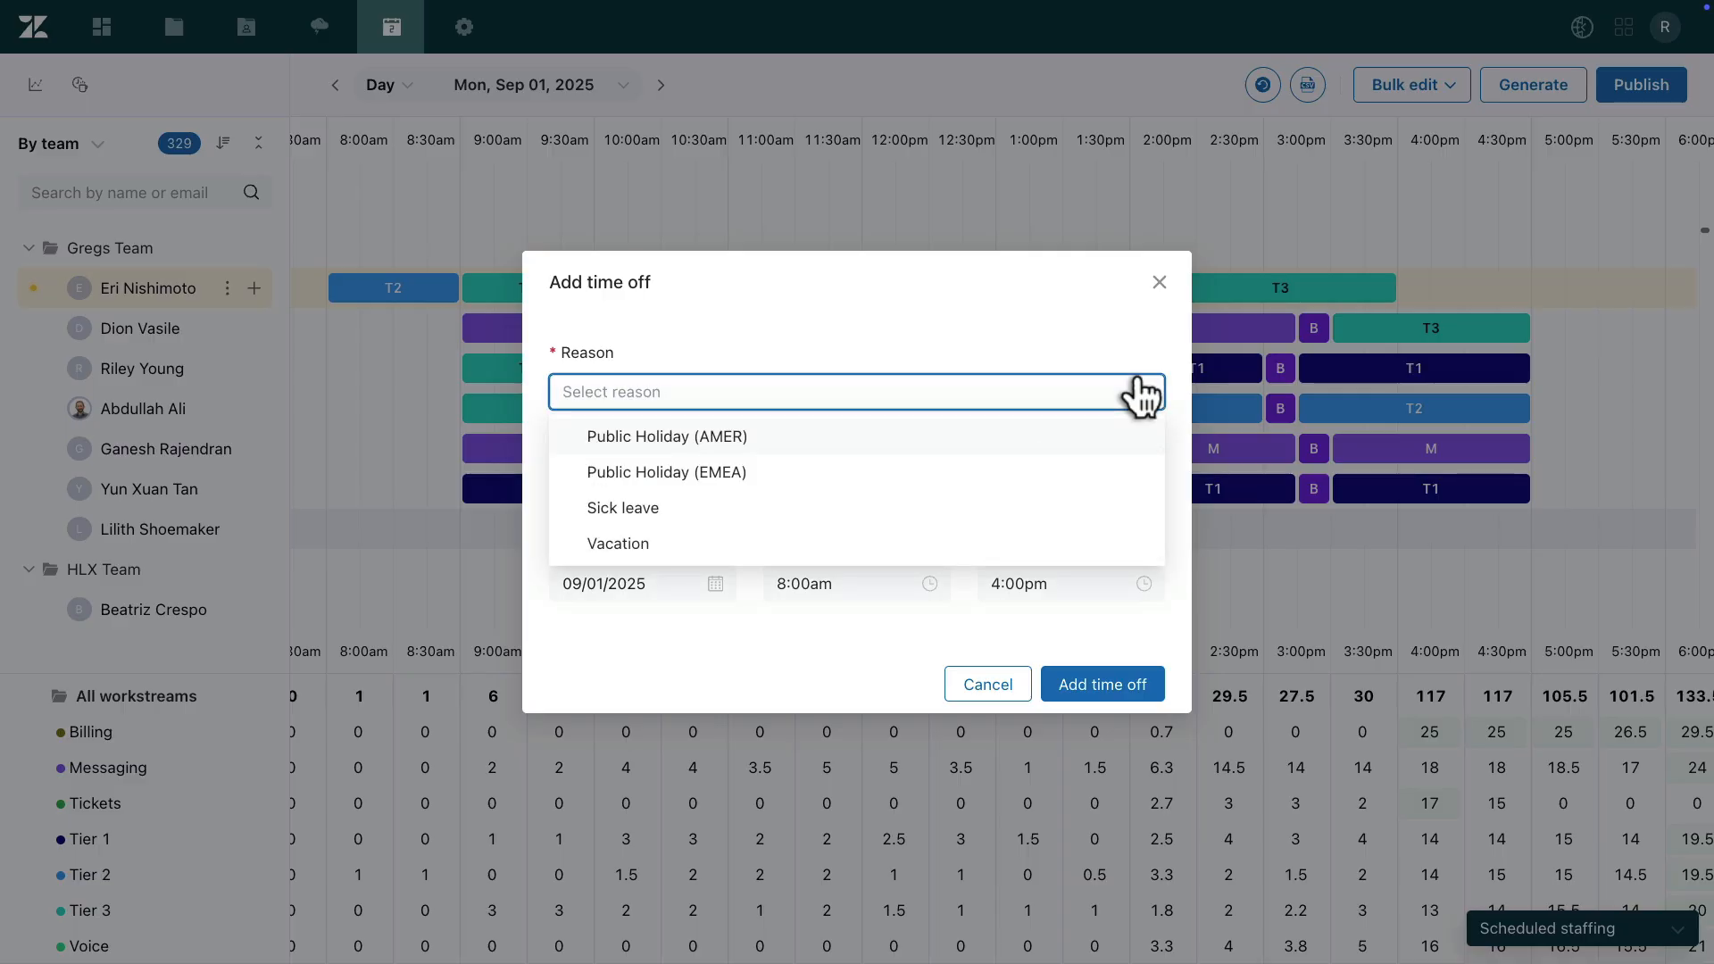
left_click(1106, 538)
left_click(1141, 486)
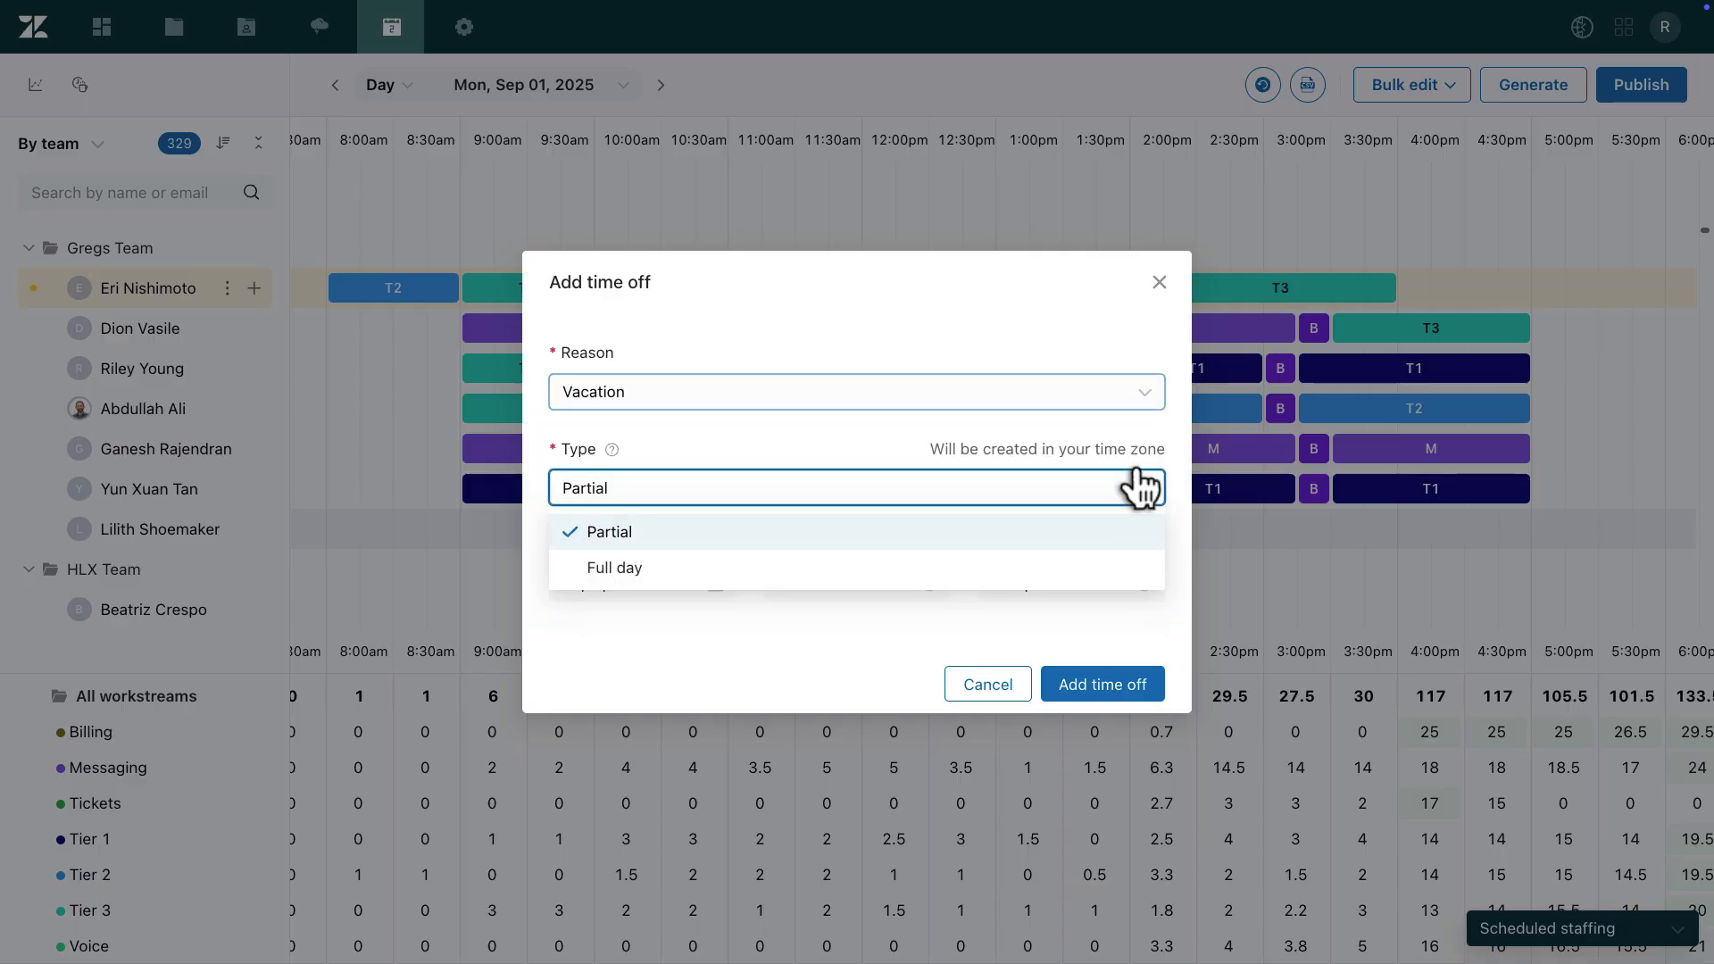
left_click(1104, 533)
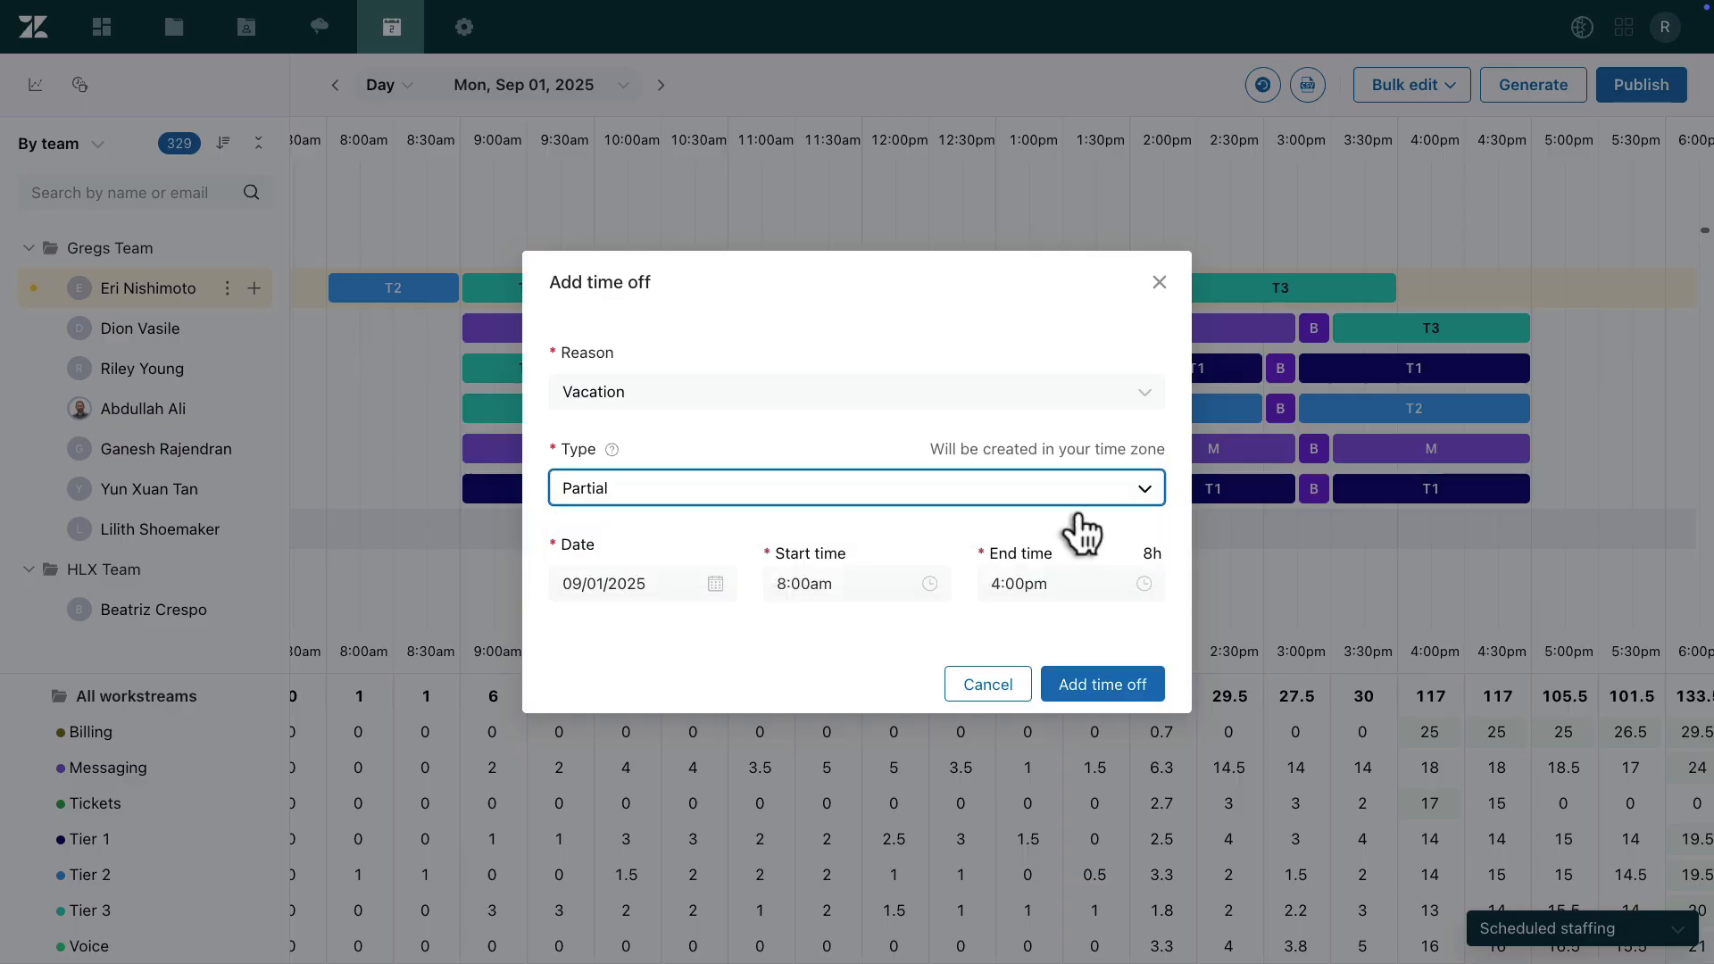
left_click(797, 582)
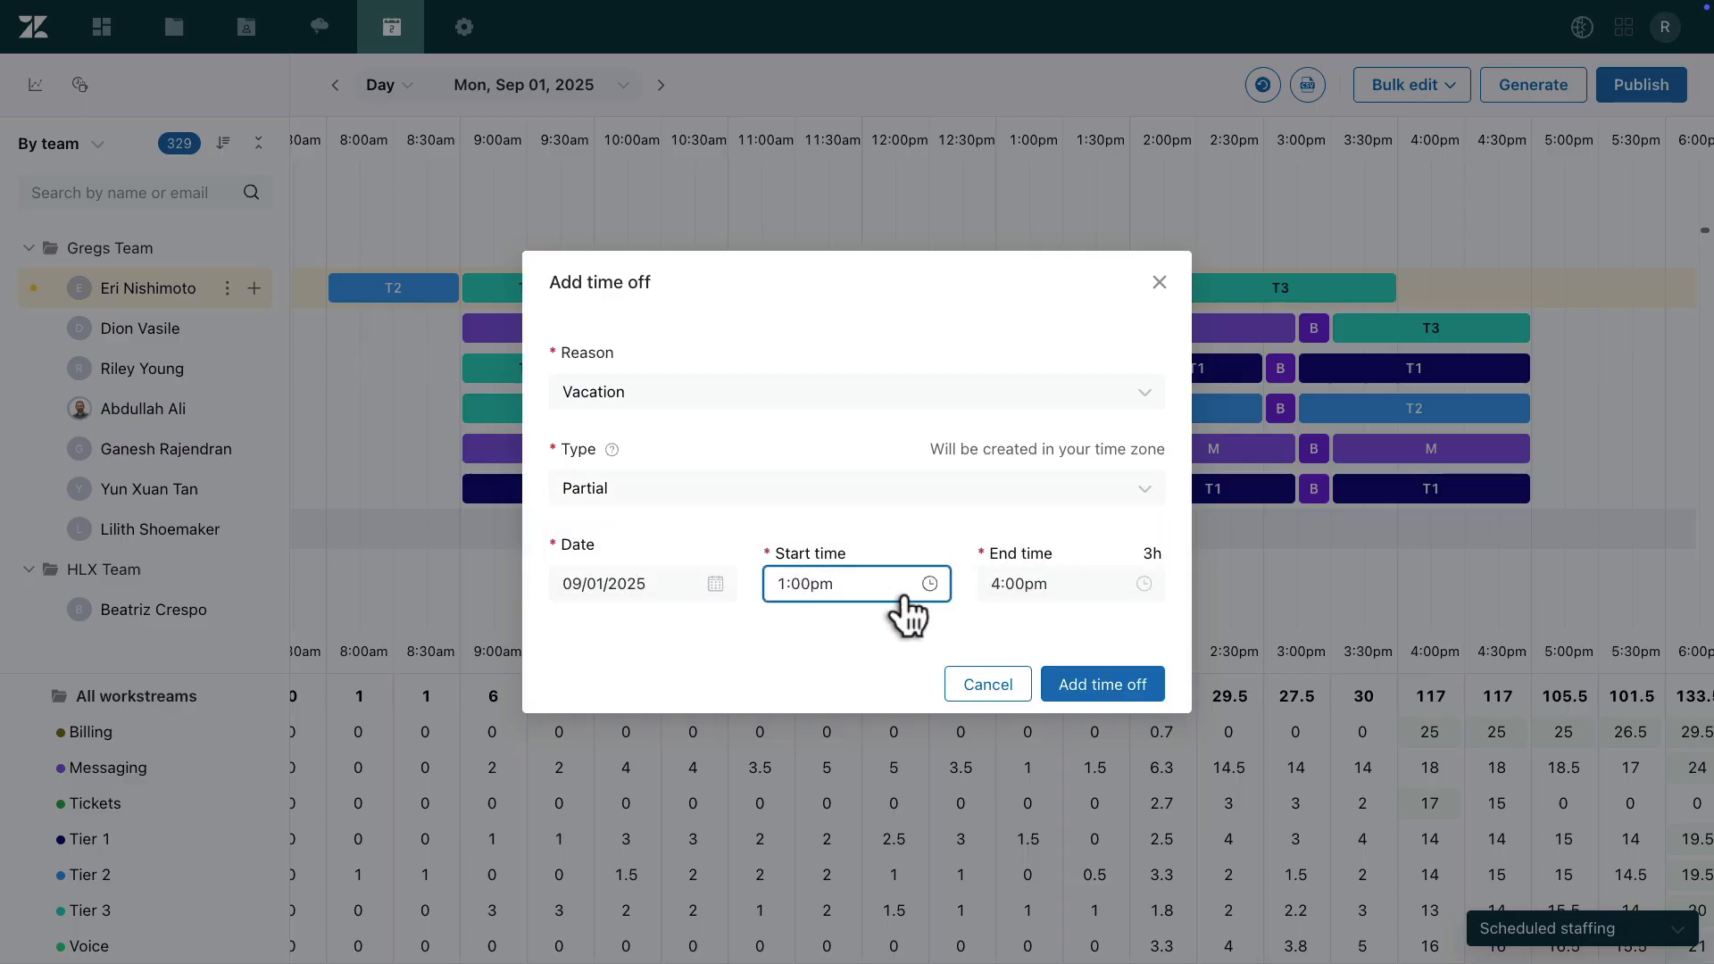
left_click(1084, 680)
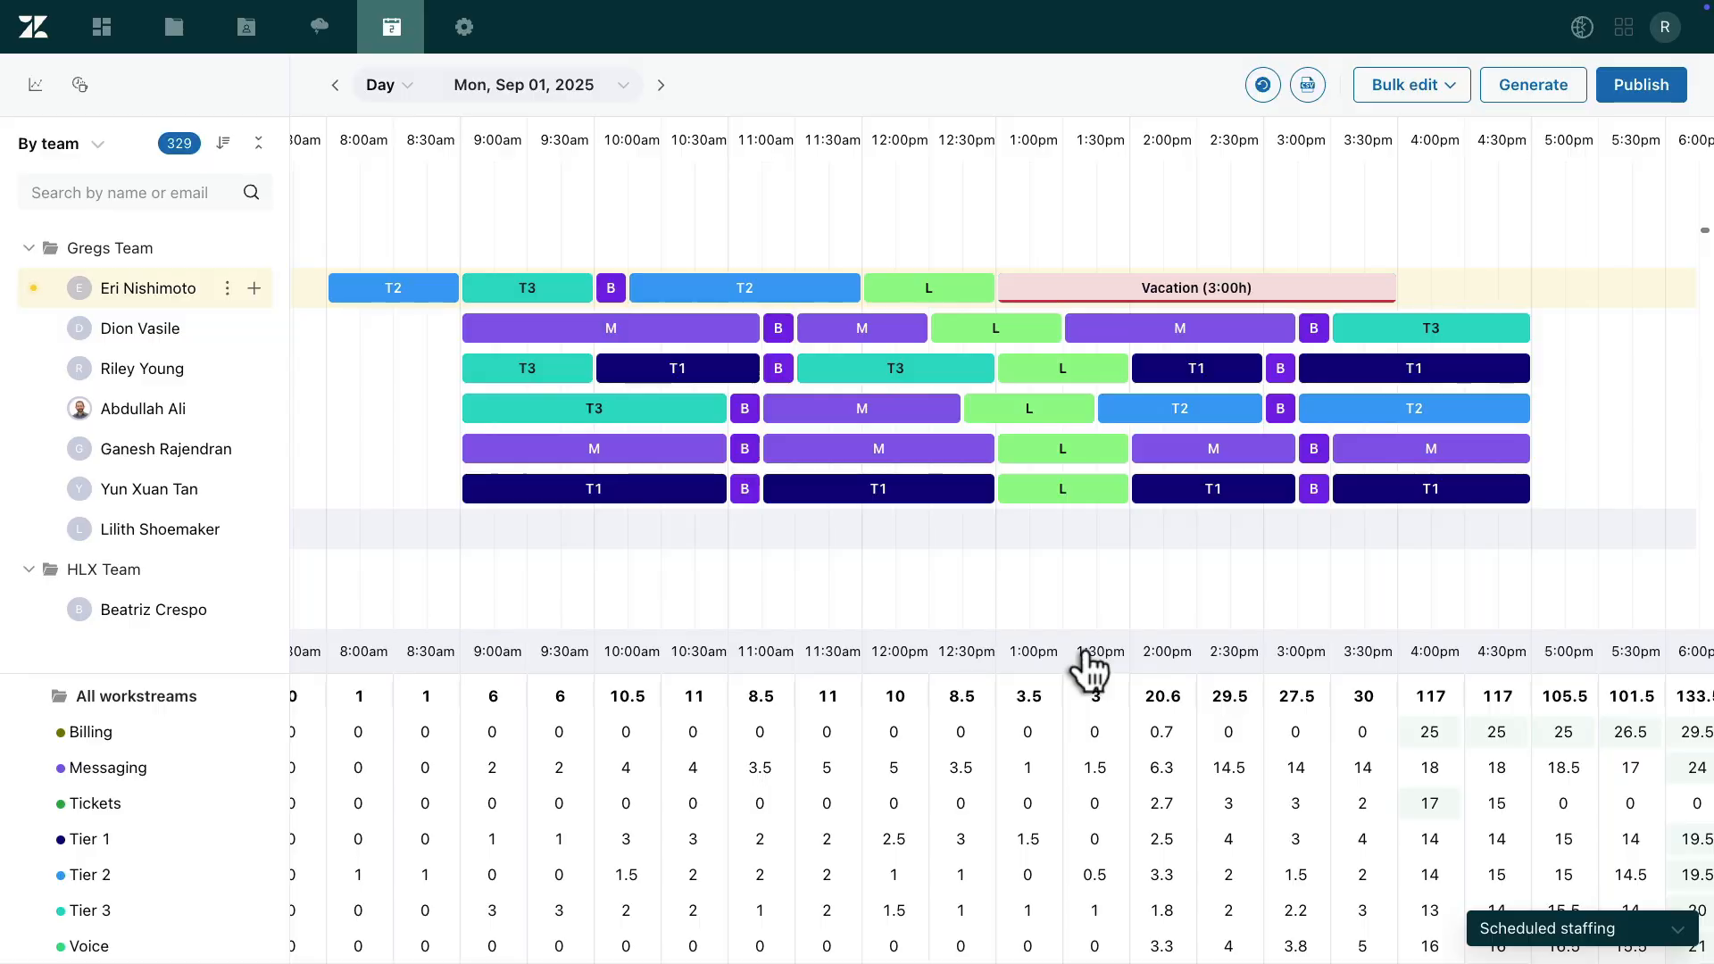
Copy the first listed agent's shift and paste it onto the last agent of the same team, who has no shift
left_click(227, 288)
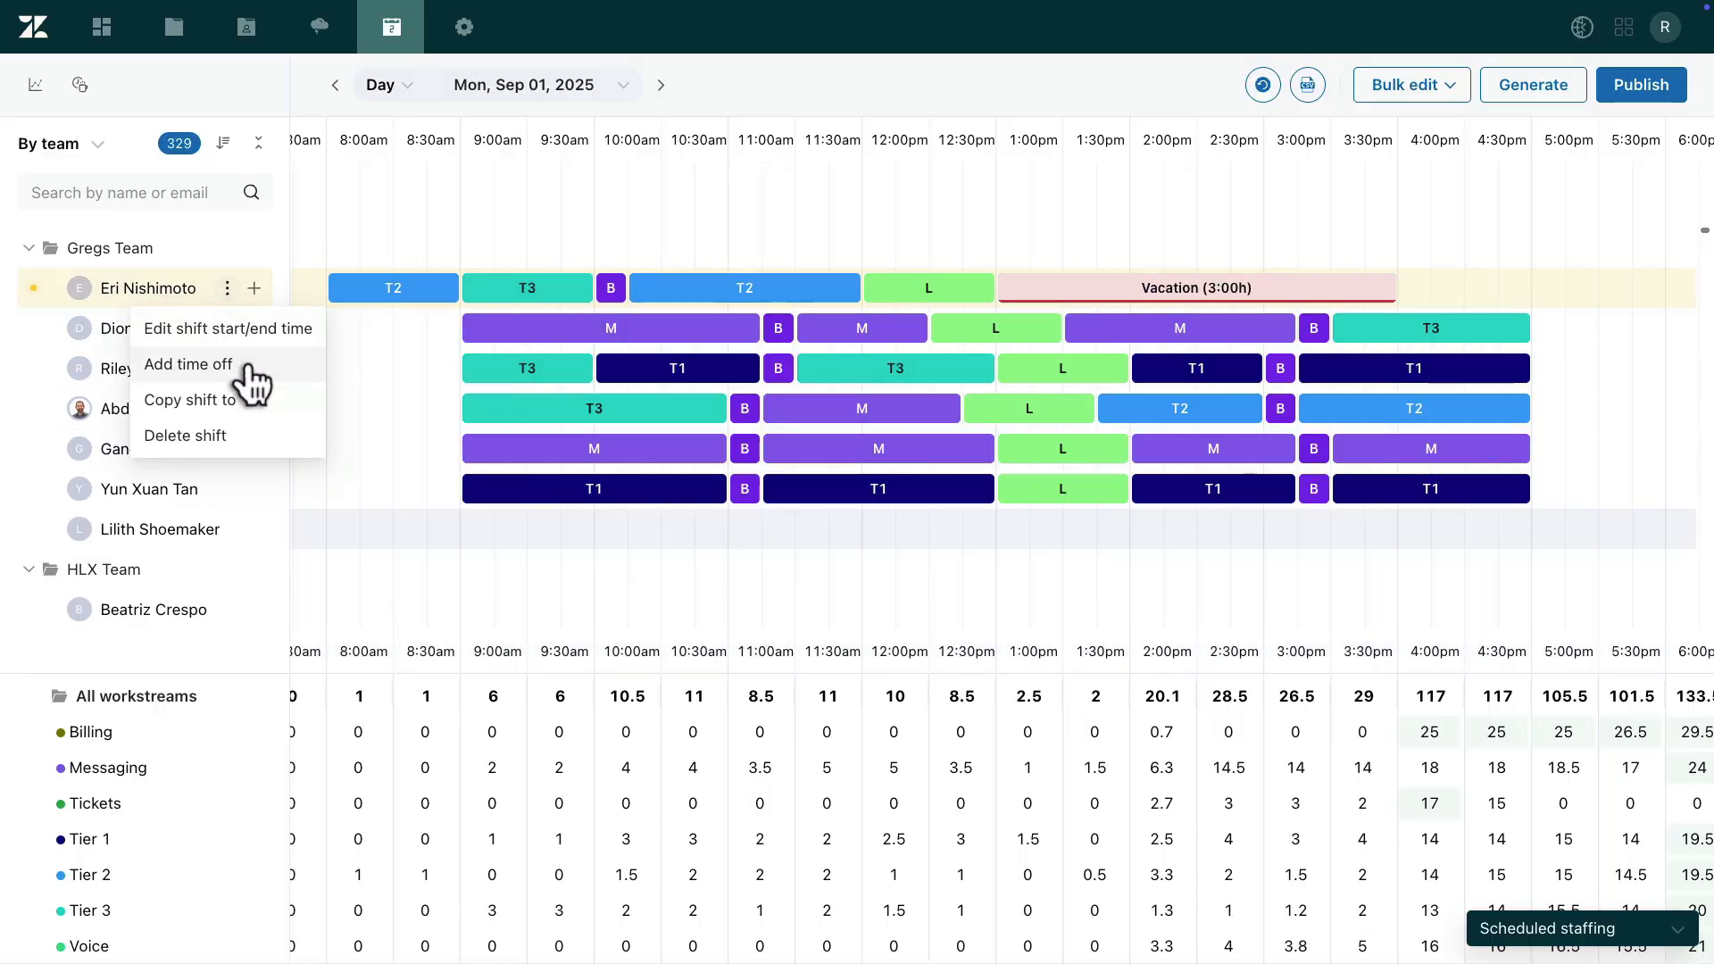
left_click(246, 398)
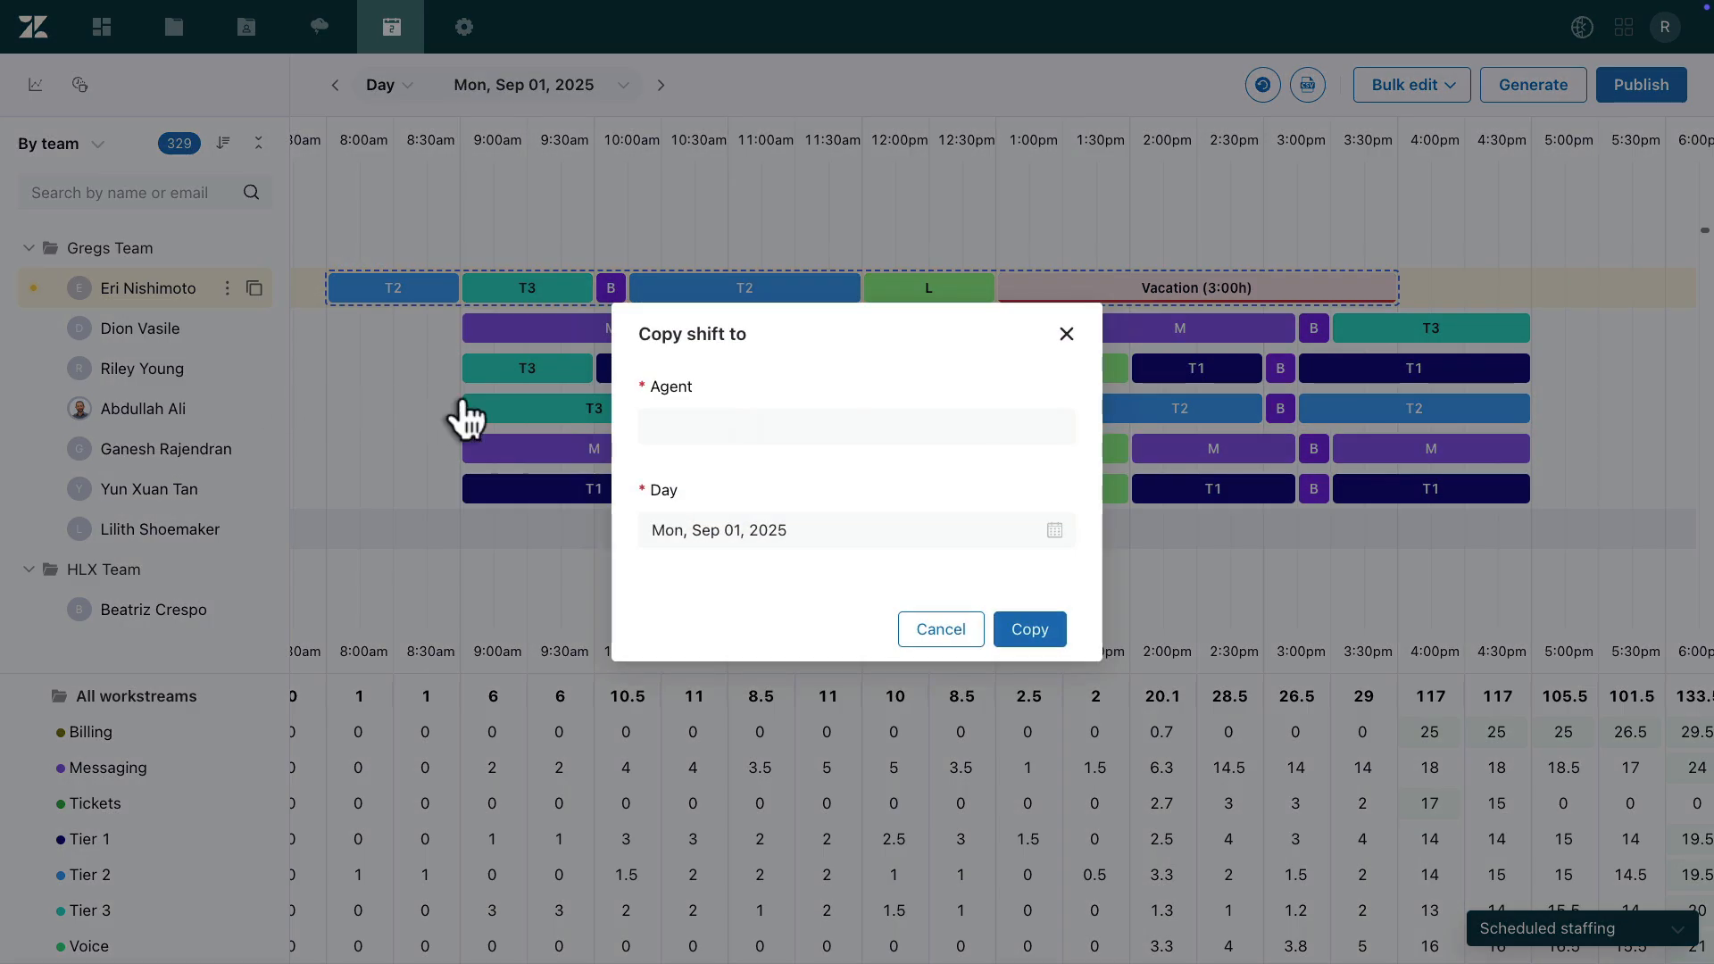
left_click(766, 427)
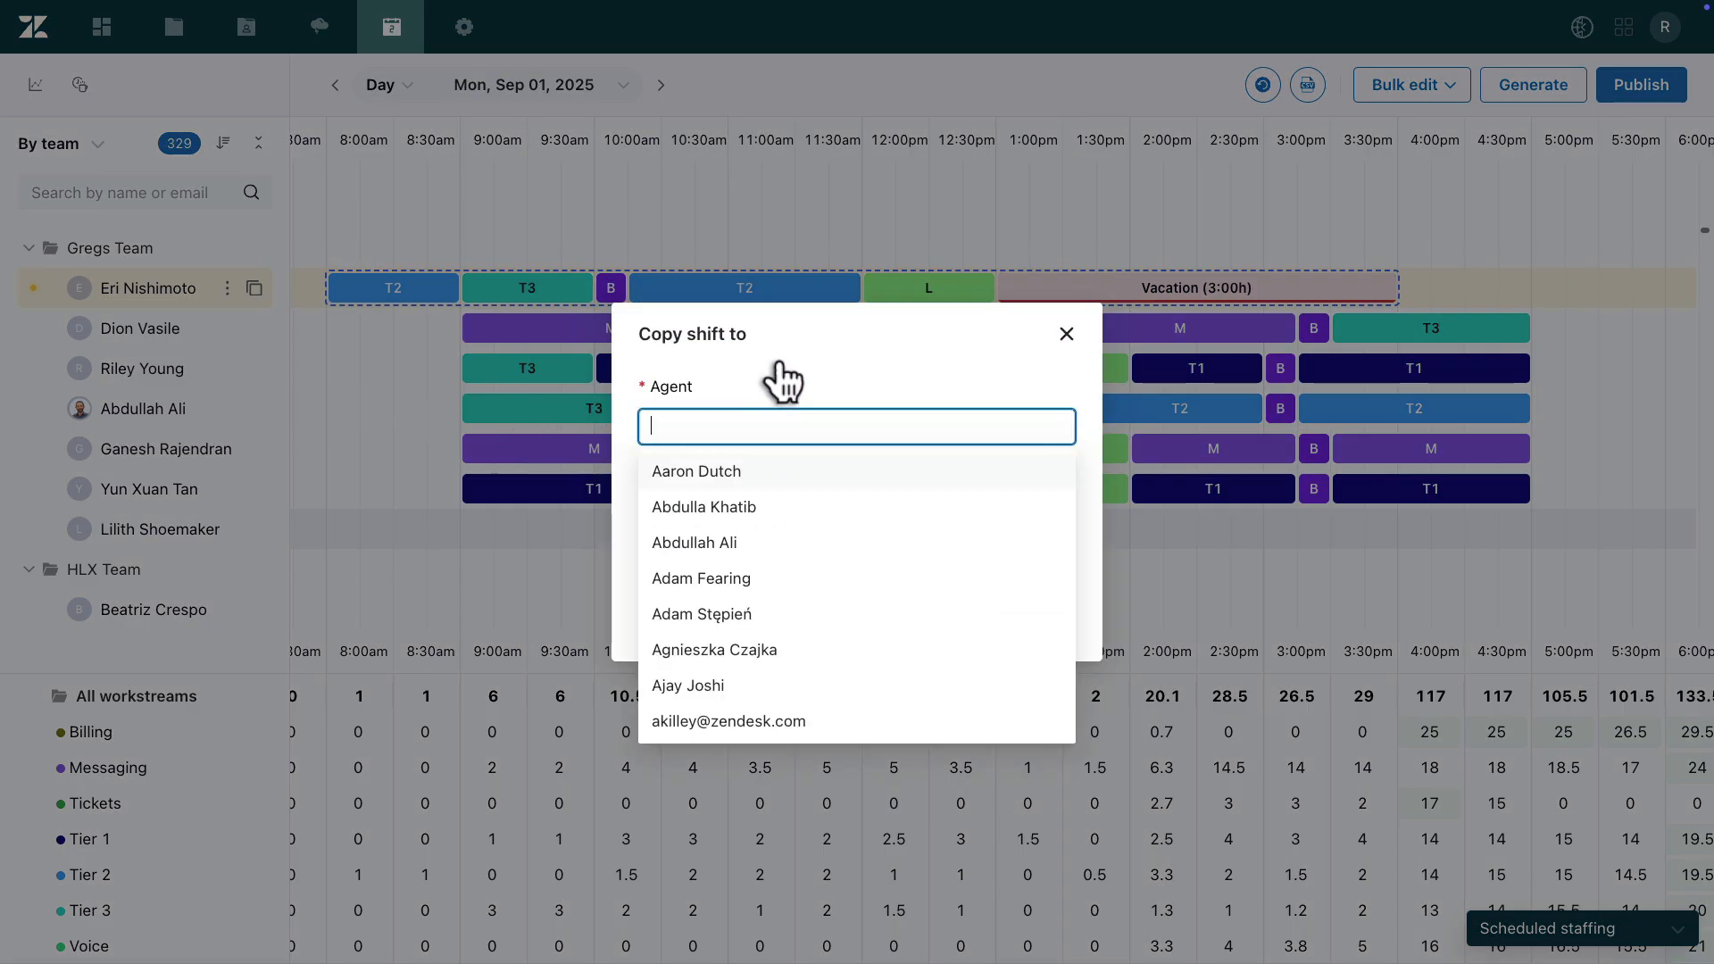
left_click(784, 382)
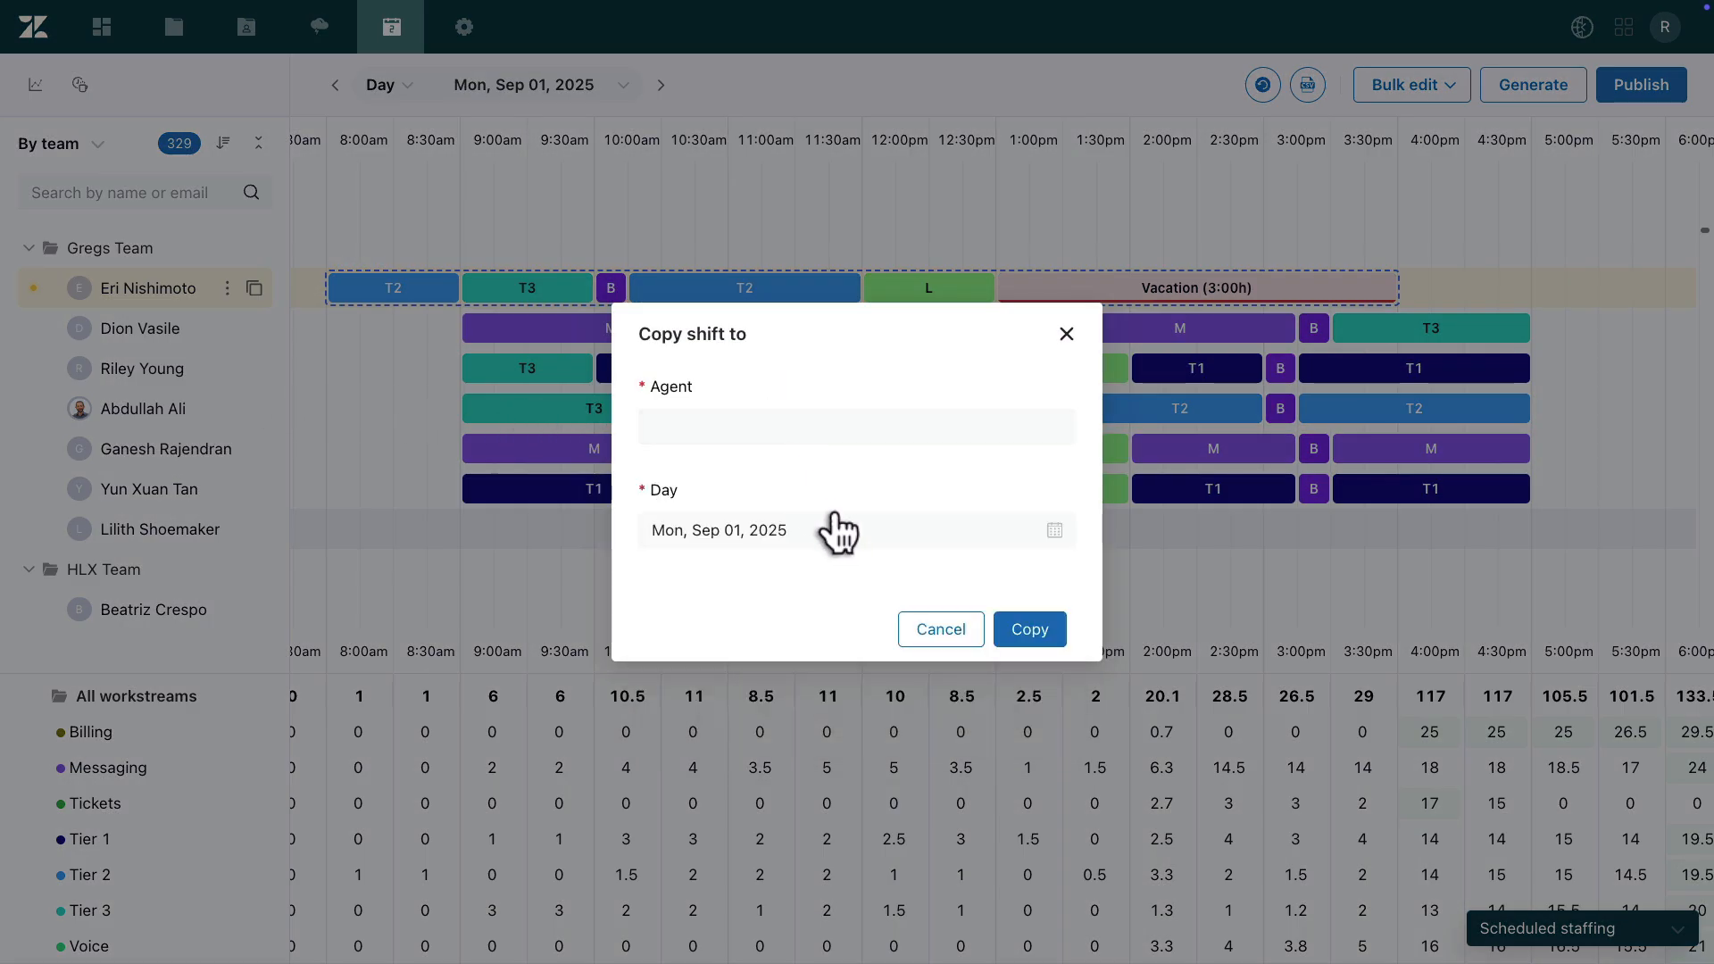
left_click(1062, 326)
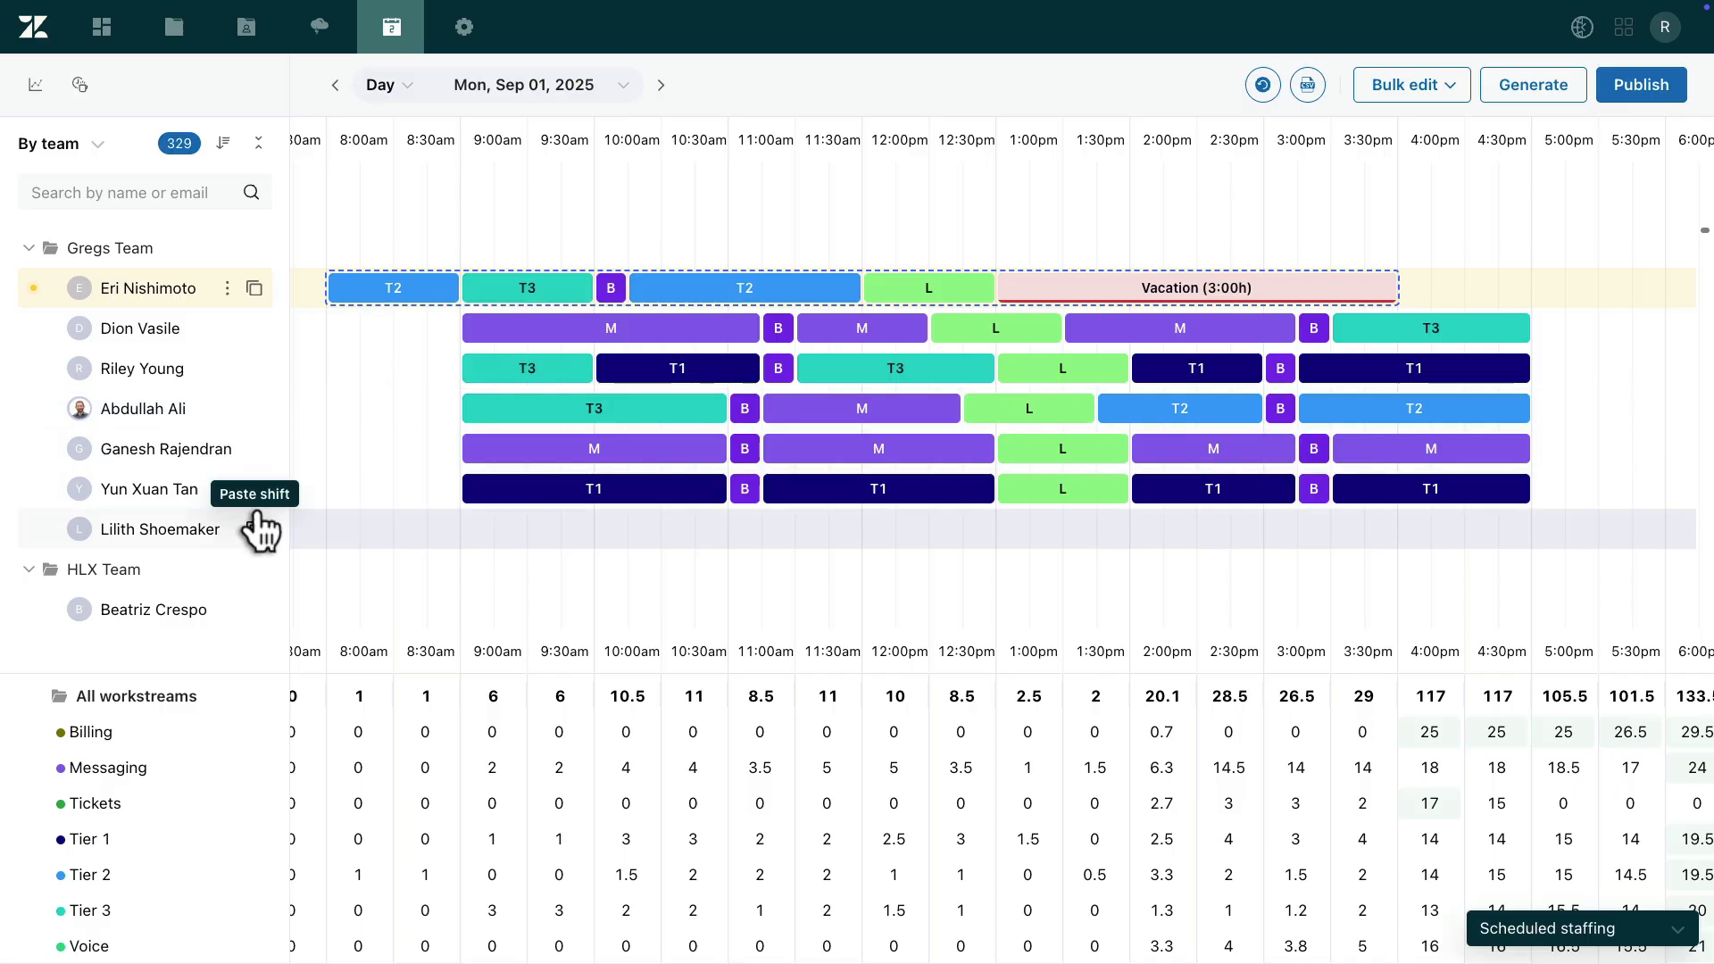
left_click(256, 520)
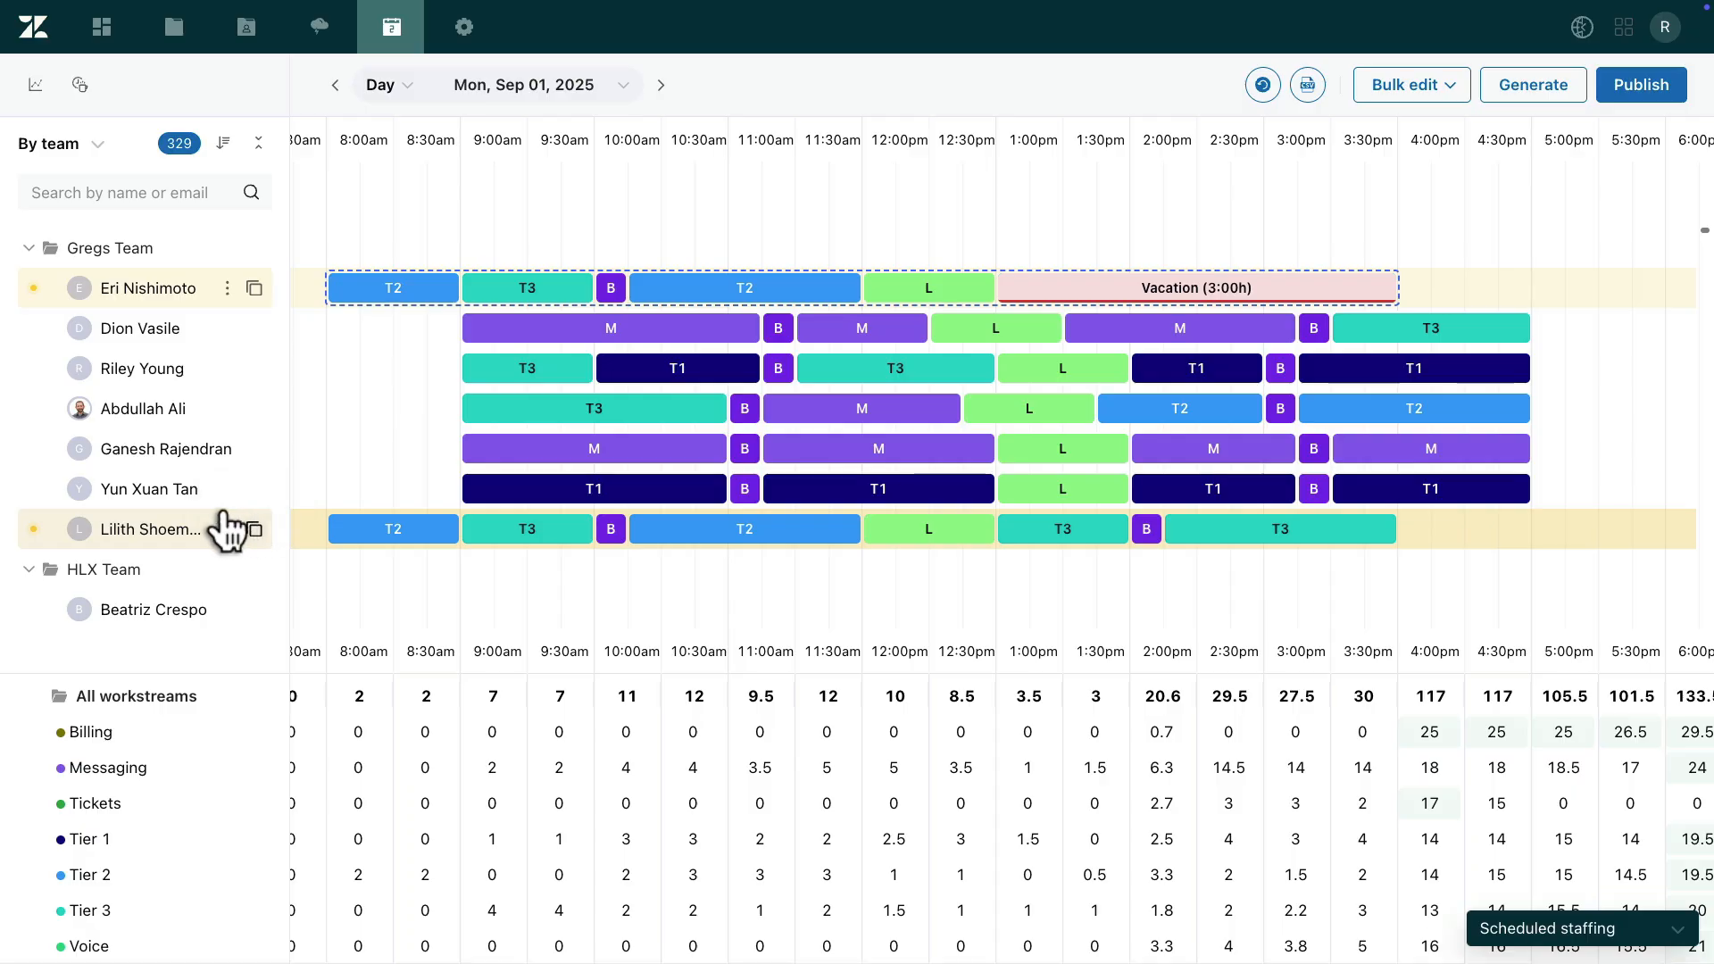
Delete the pasted shift from the last agent of the first team
left_click(226, 529)
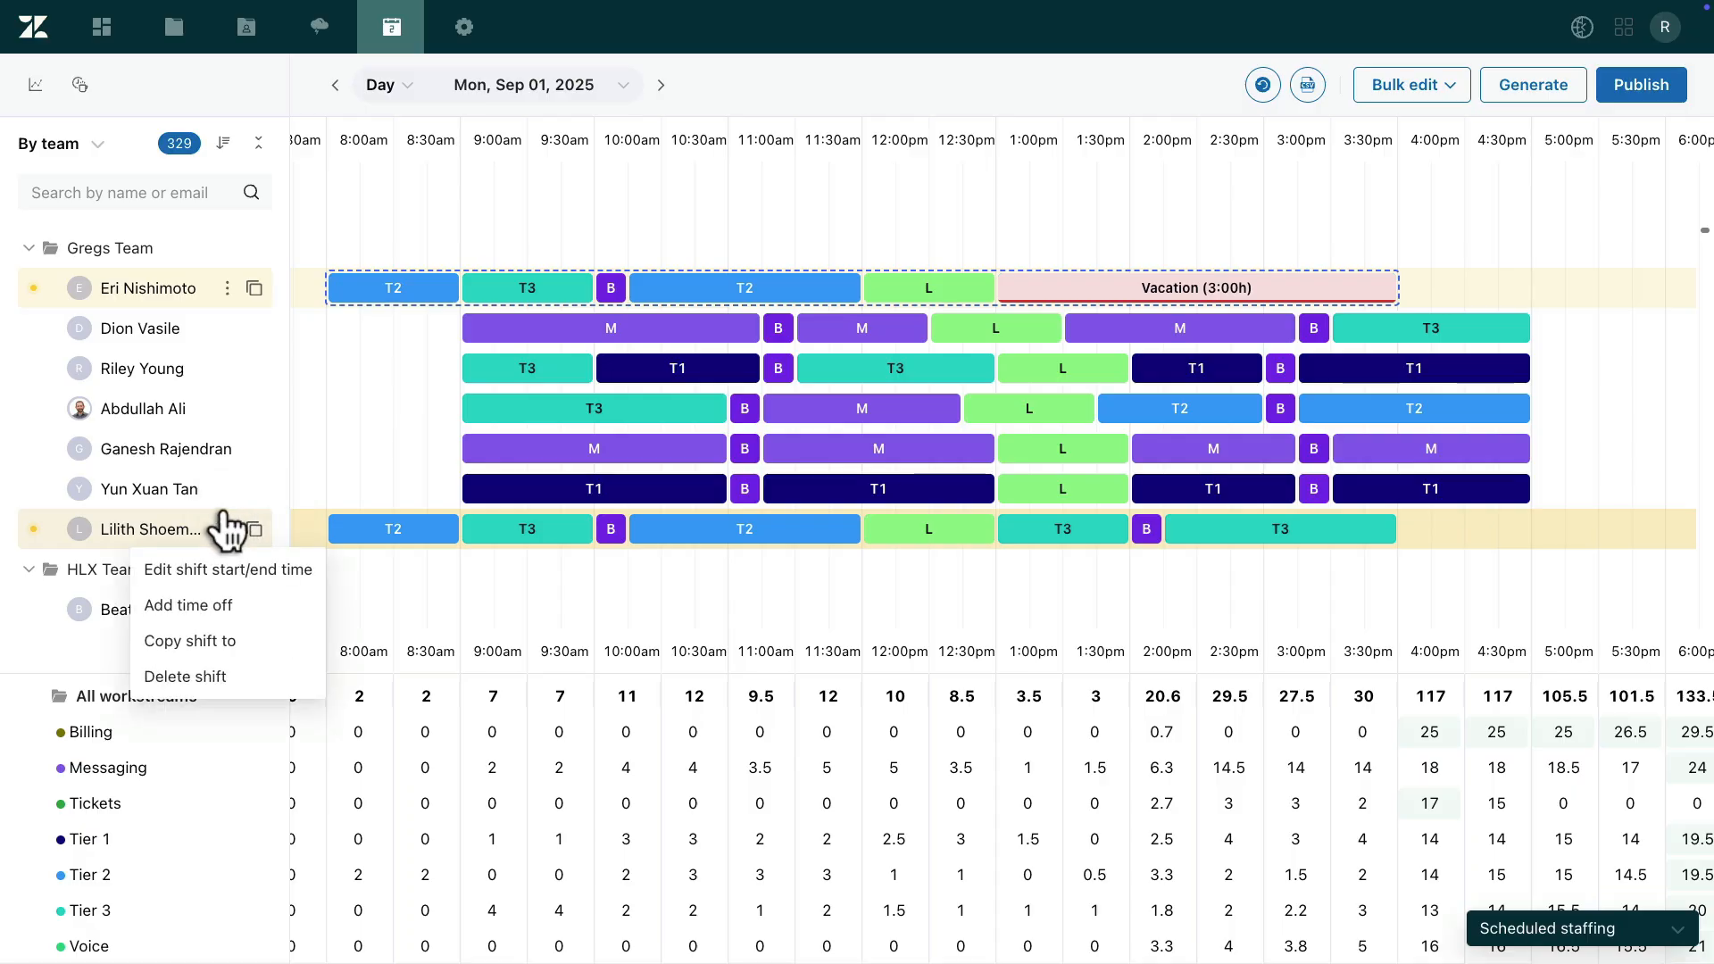
left_click(234, 674)
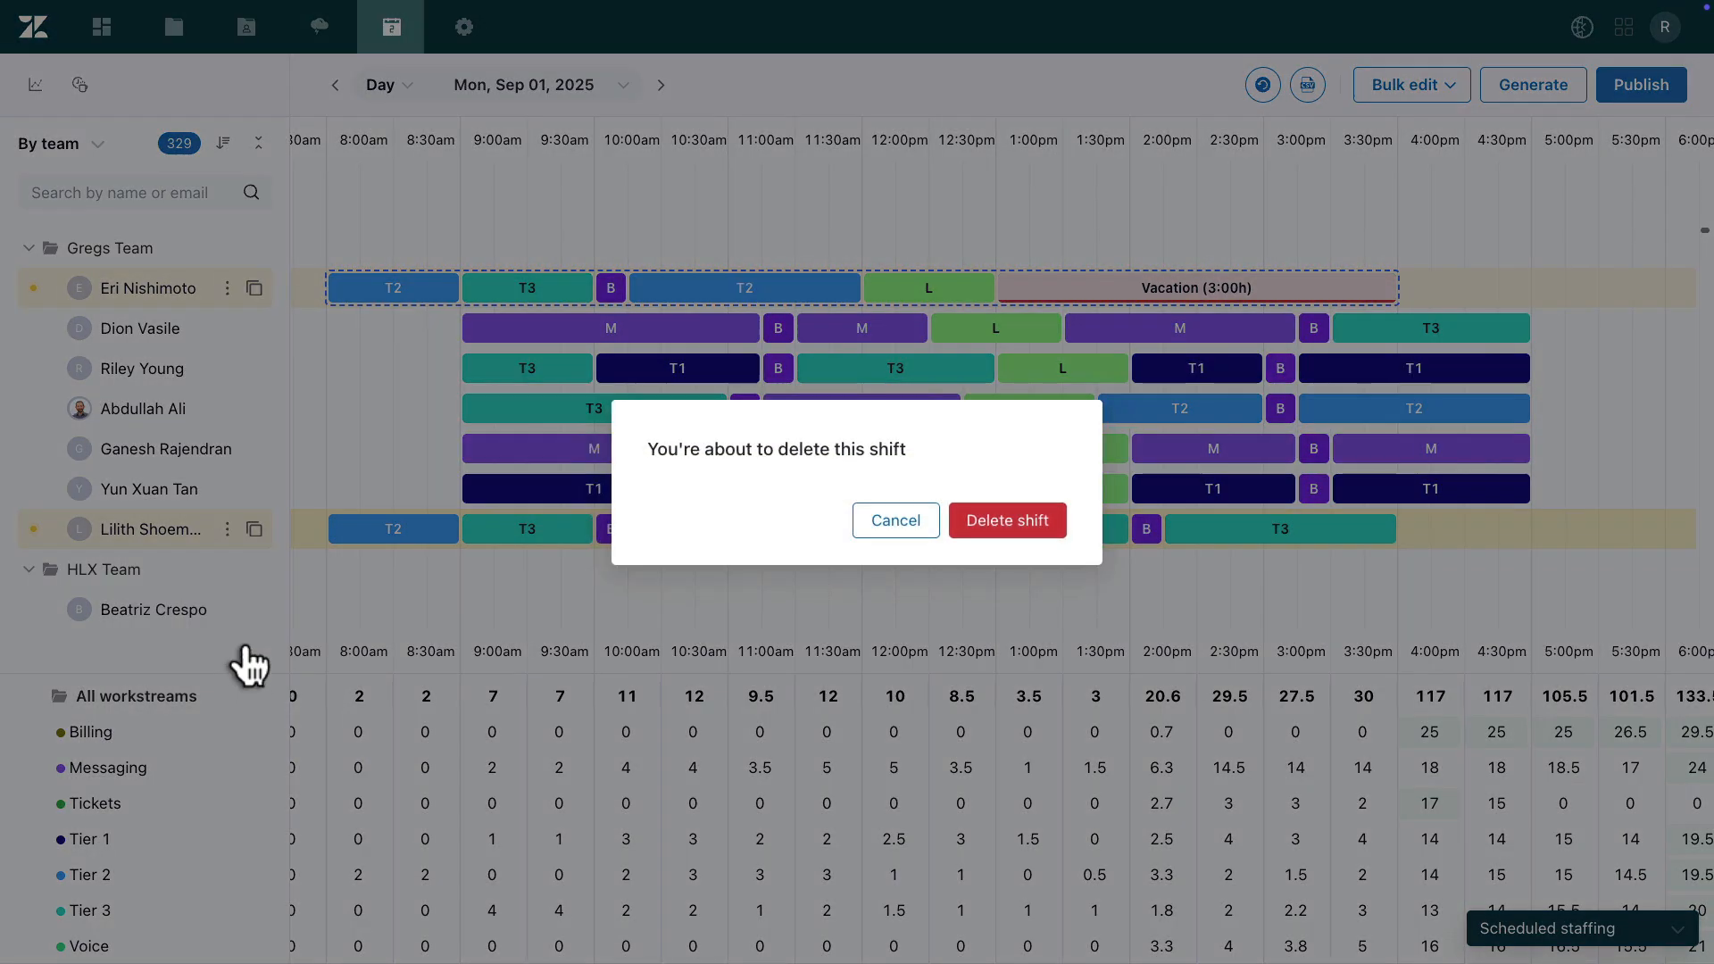
left_click(966, 516)
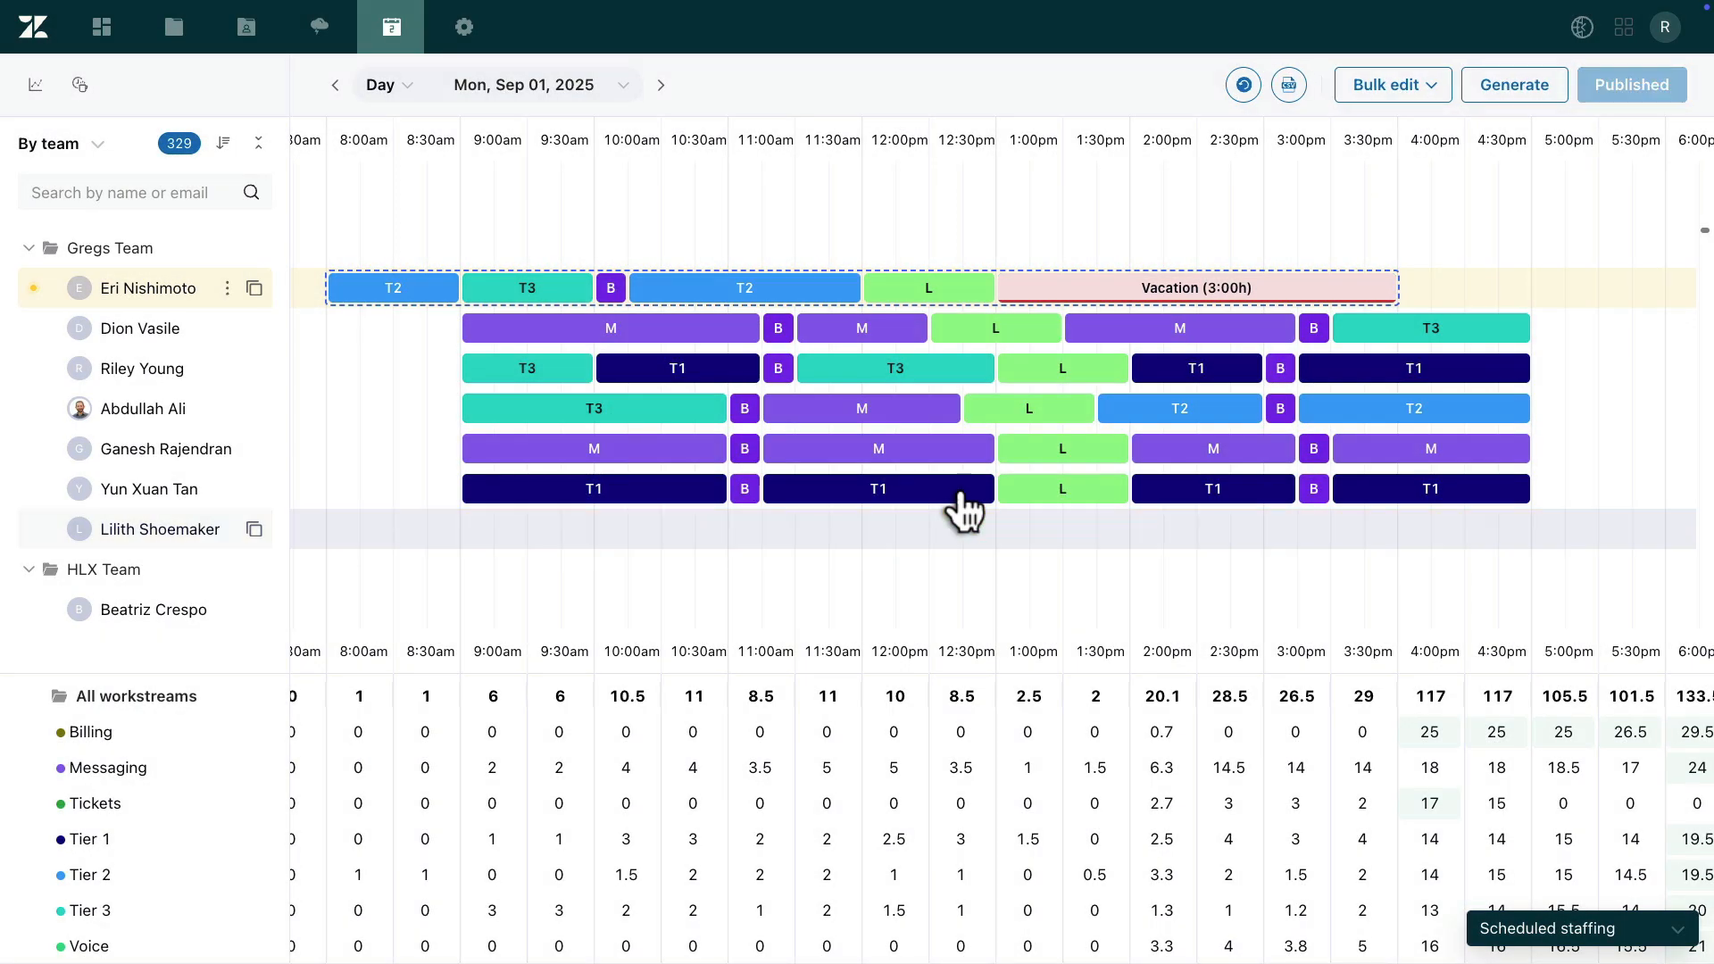
Change the first agent's 8:00am–9:00am task to Tier 1 with the note "We need more T1 coverage, thank you!" and save it
left_click(406, 287)
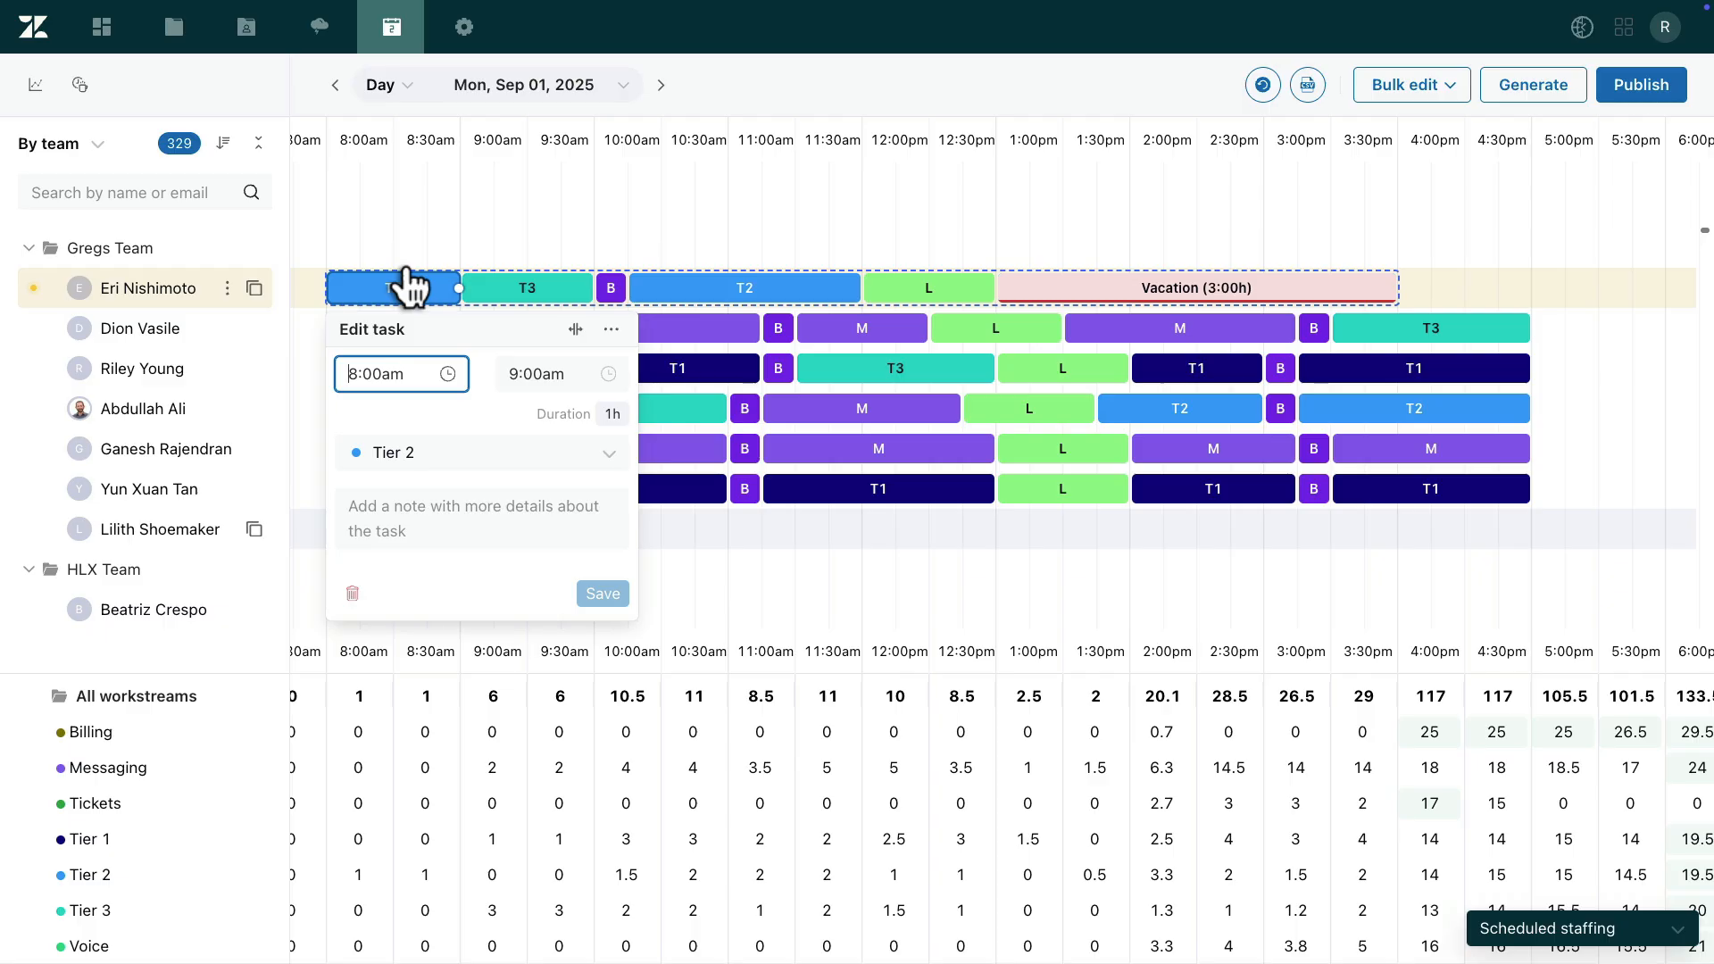
left_click(591, 446)
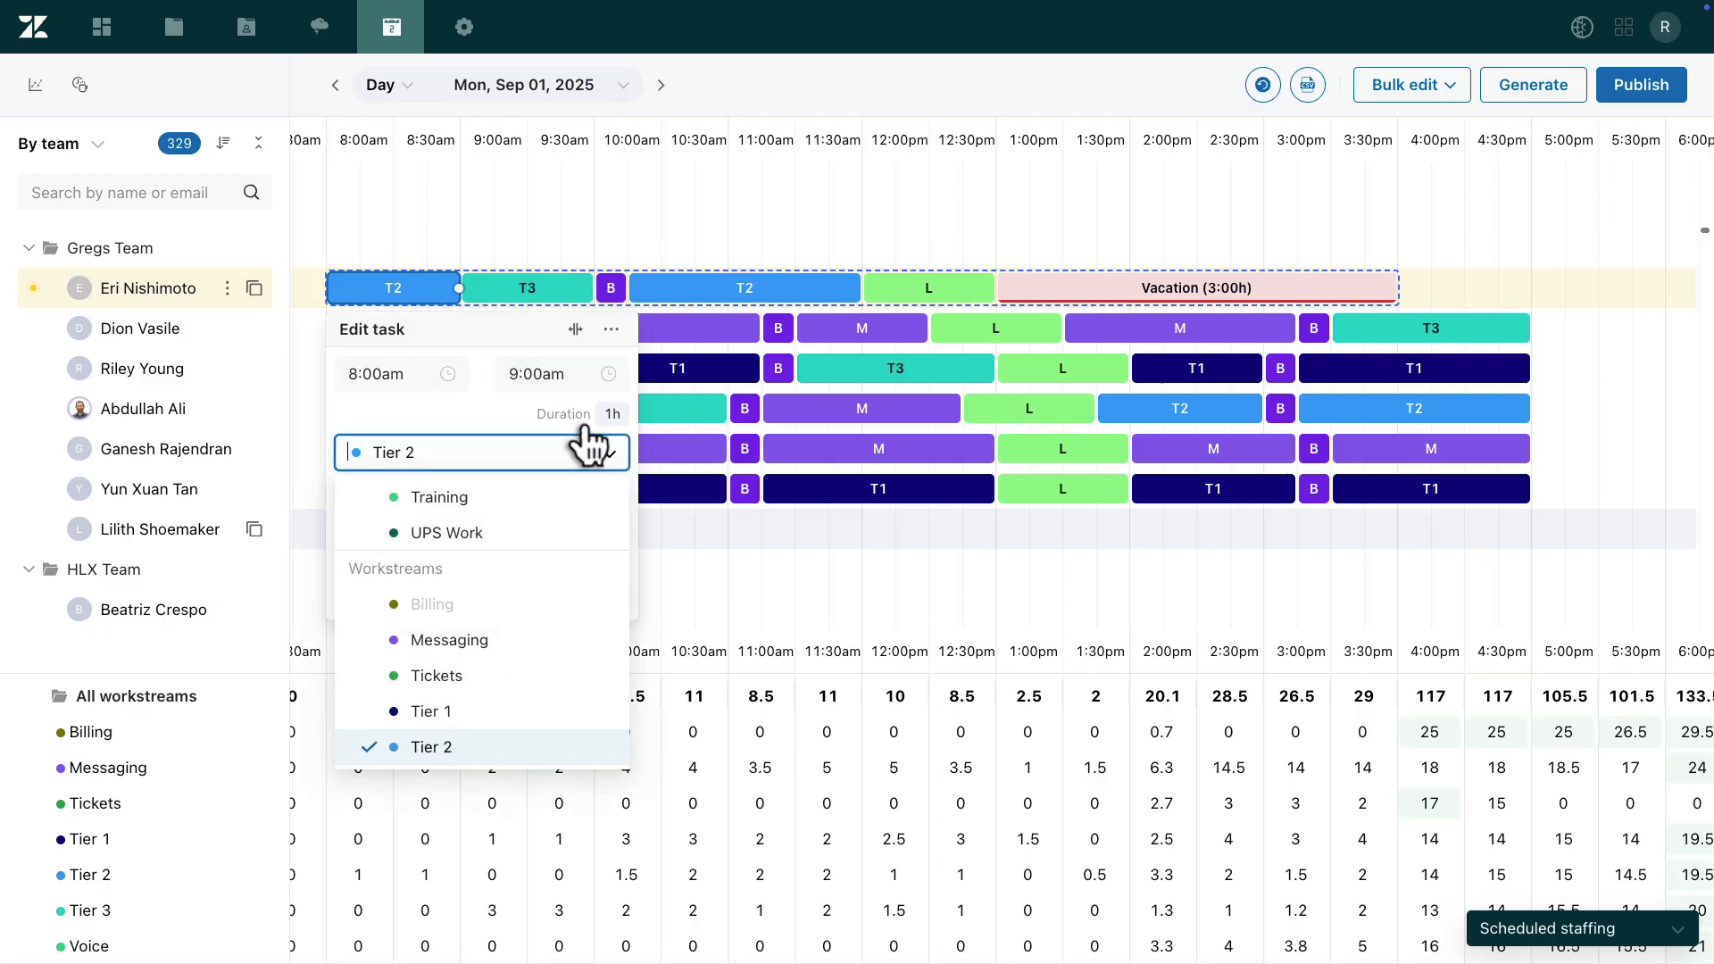
left_click(516, 710)
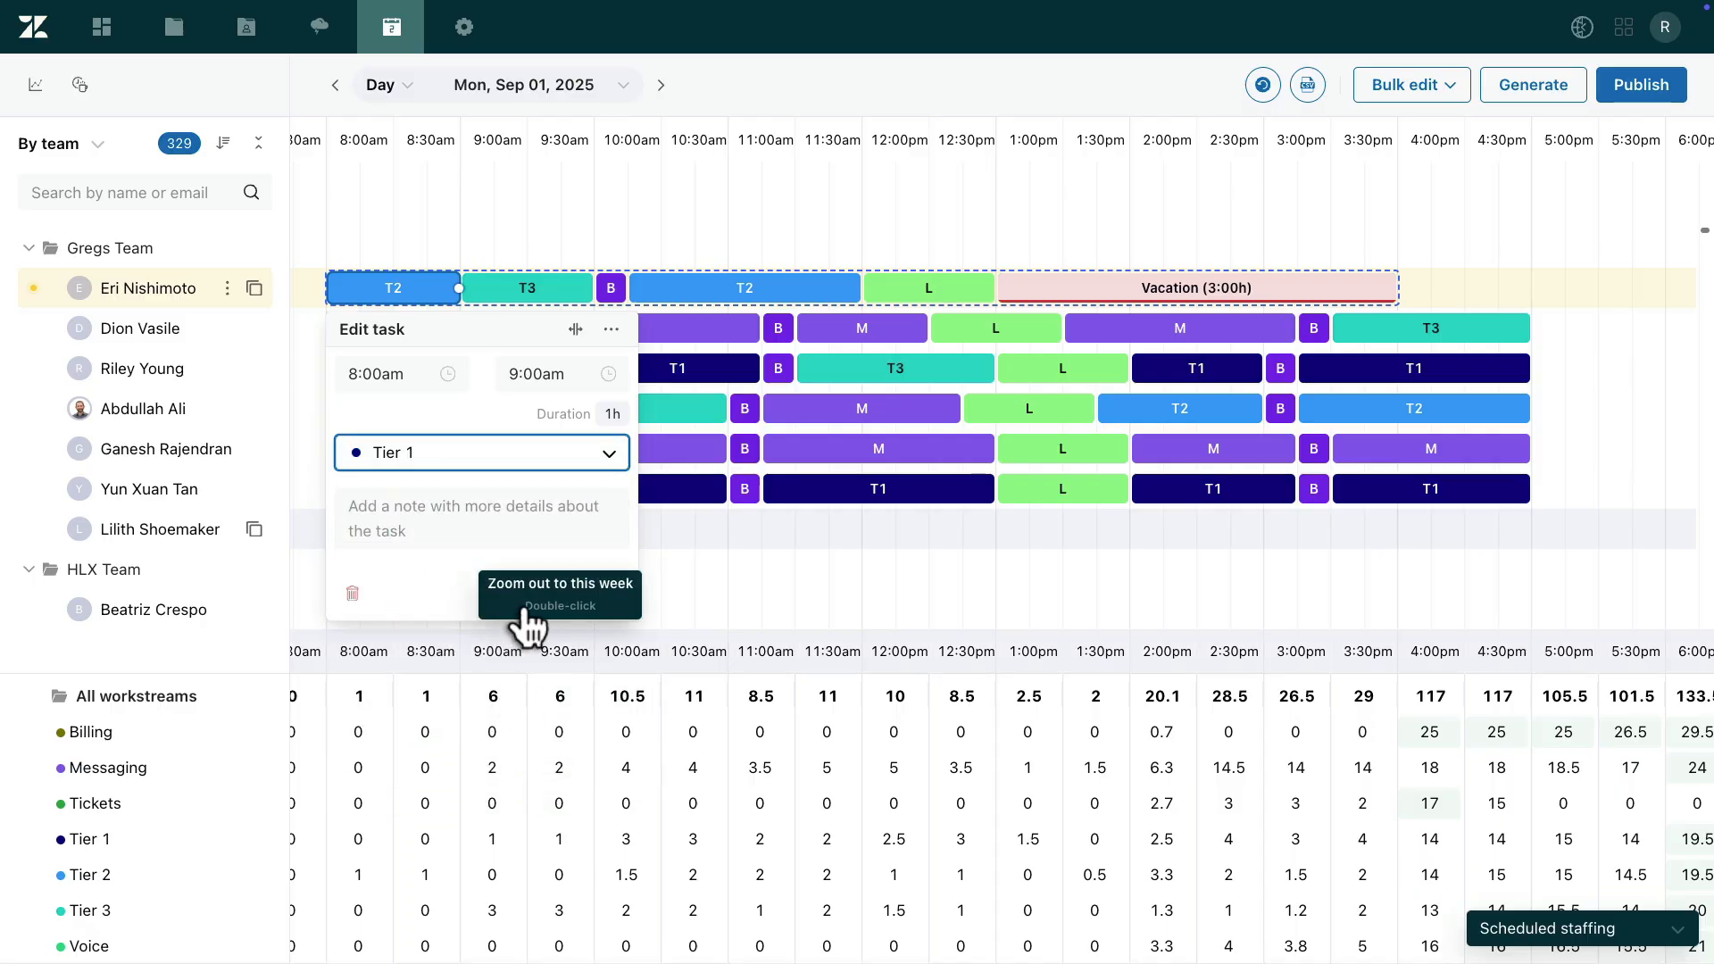
left_click(528, 518)
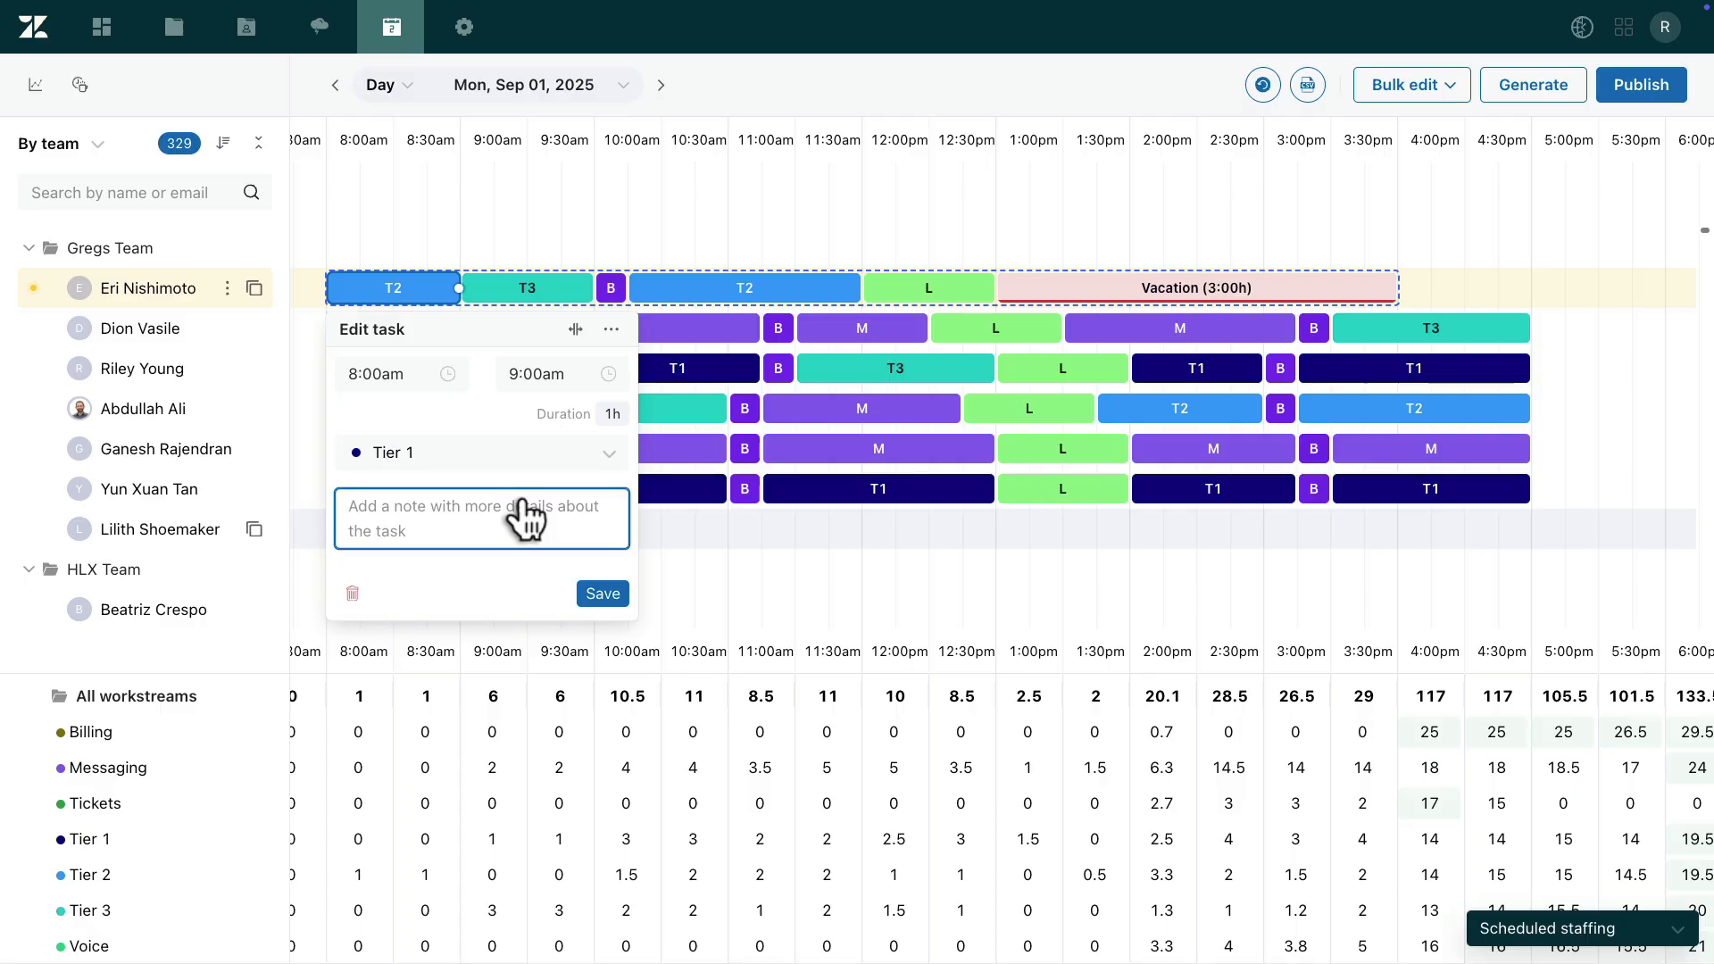
type("W")
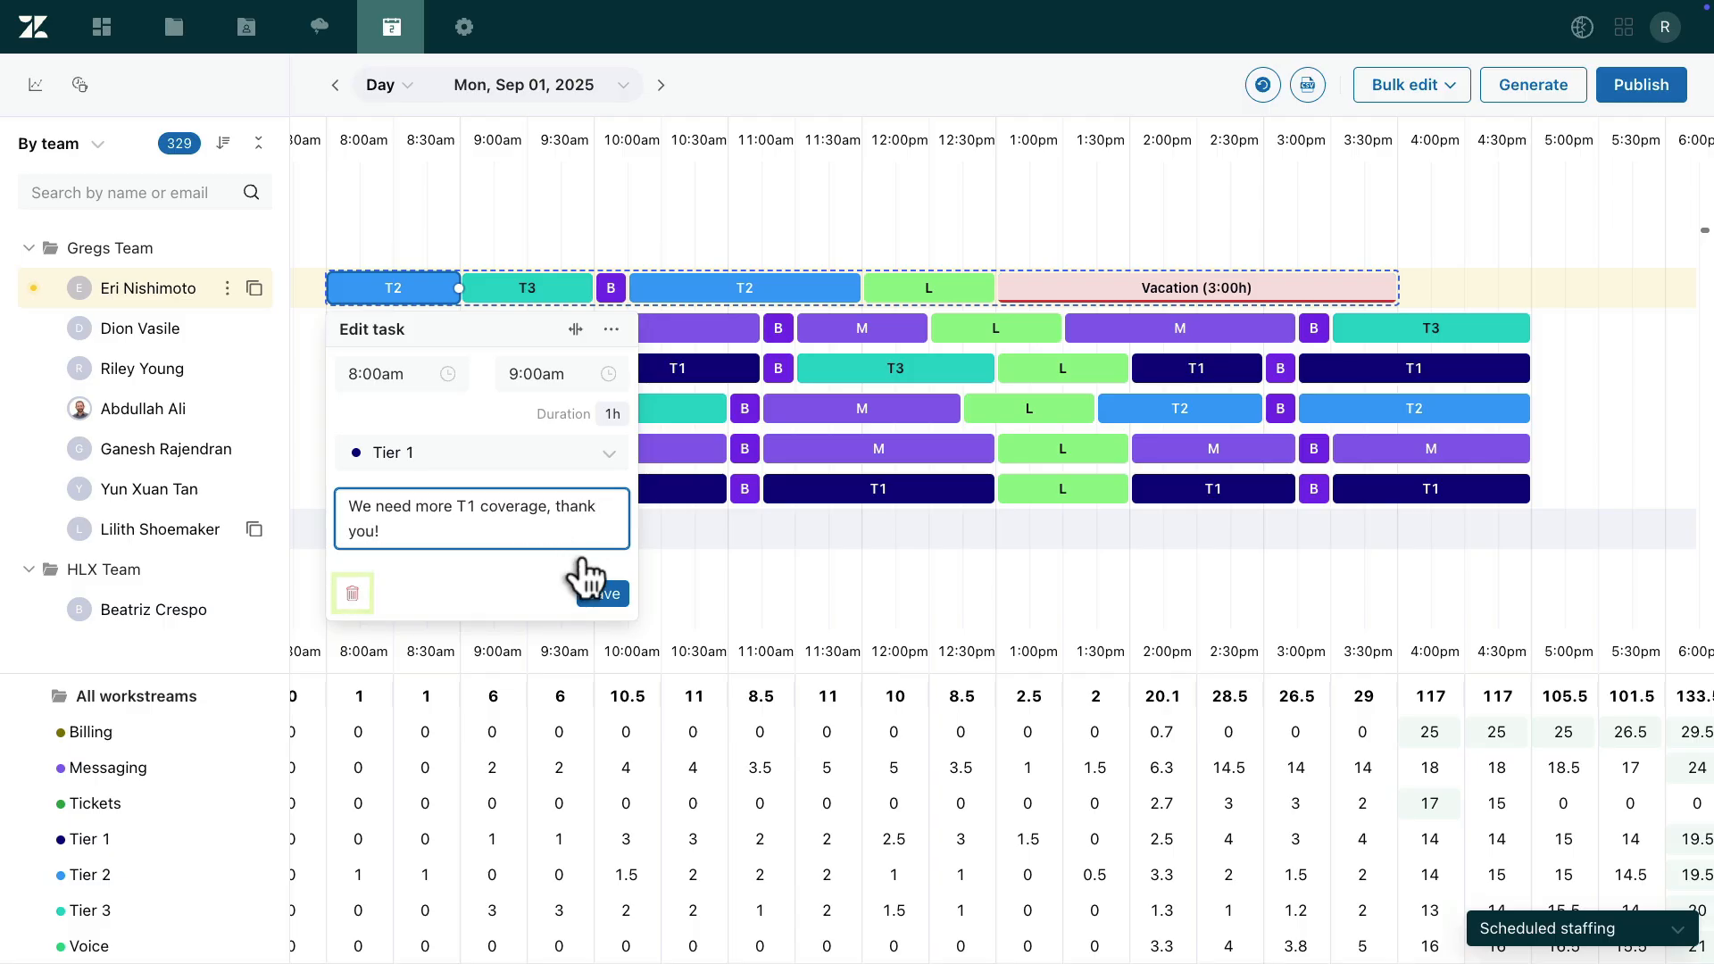
left_click(603, 593)
Split the second agent's 9:00am Messaging task in half and change its second half to Training
left_click(580, 327)
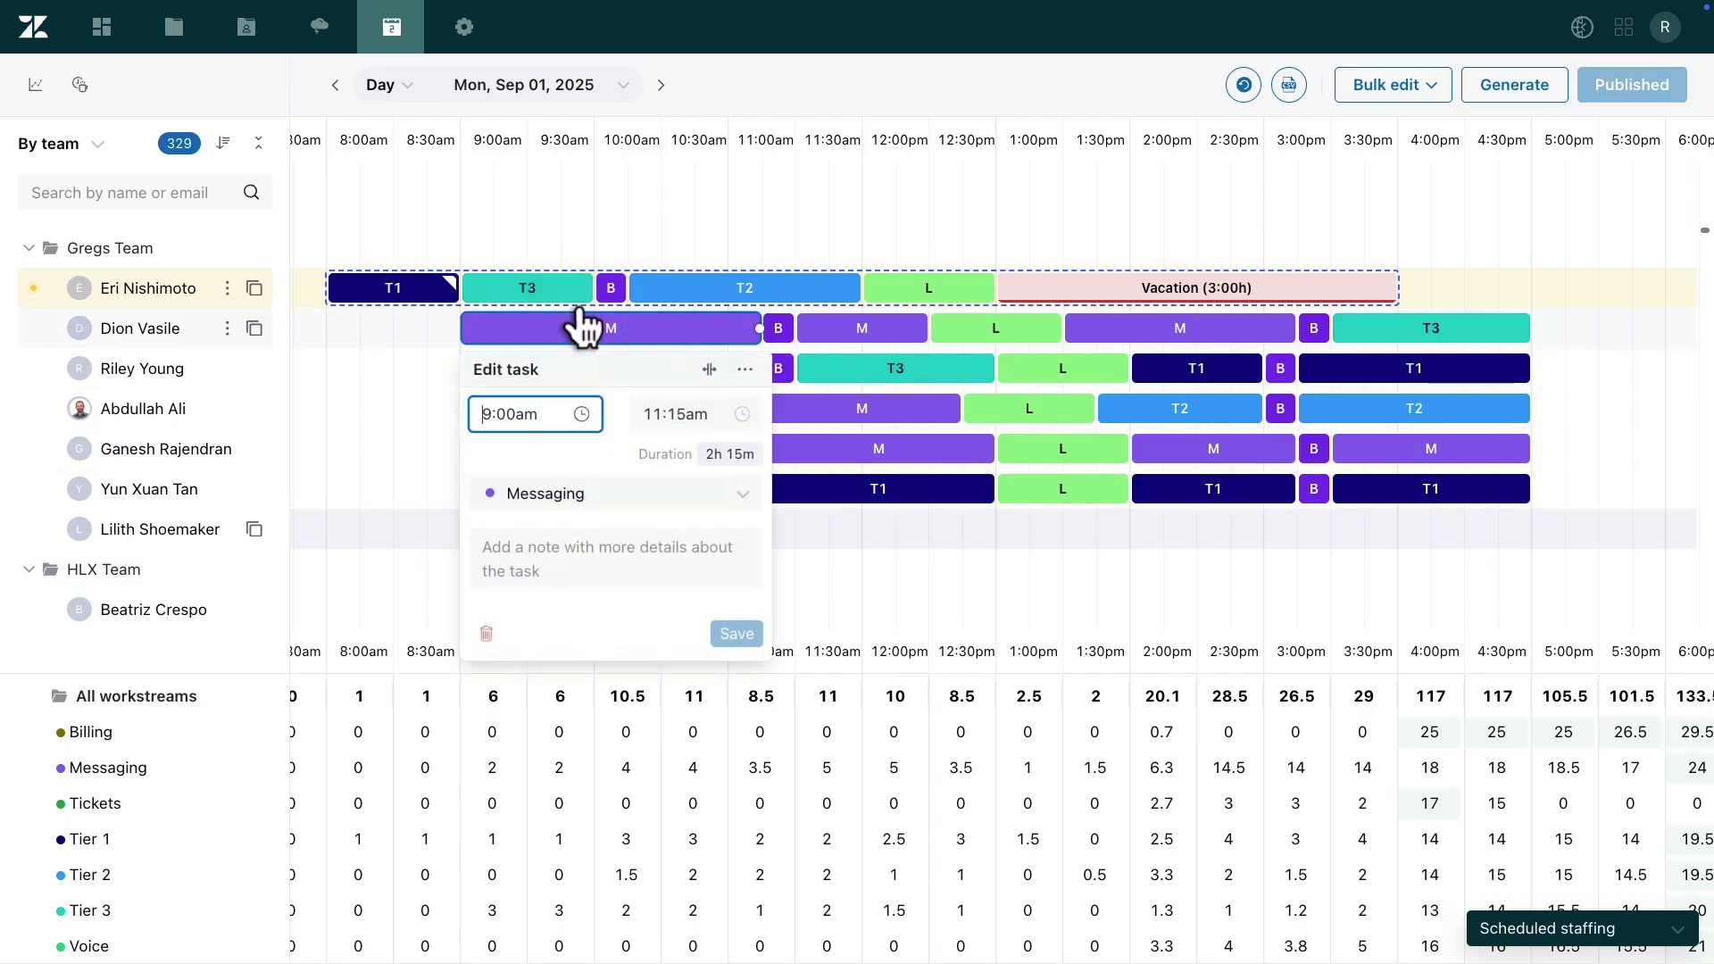
left_click(709, 368)
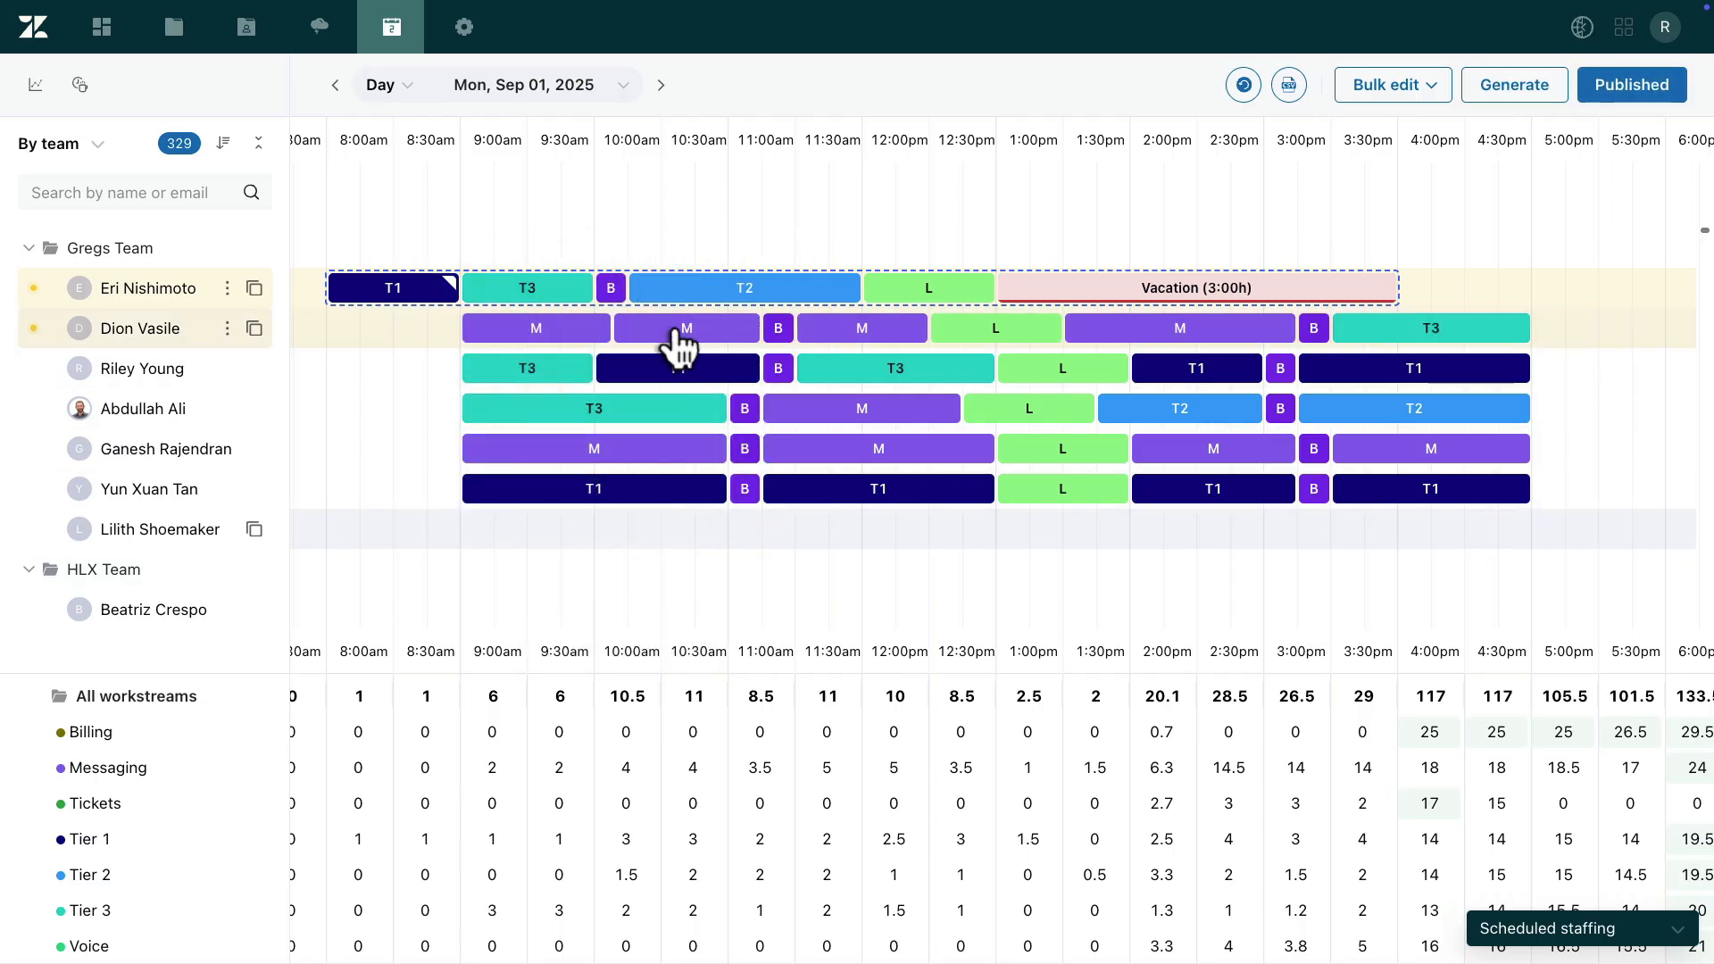
left_click(668, 330)
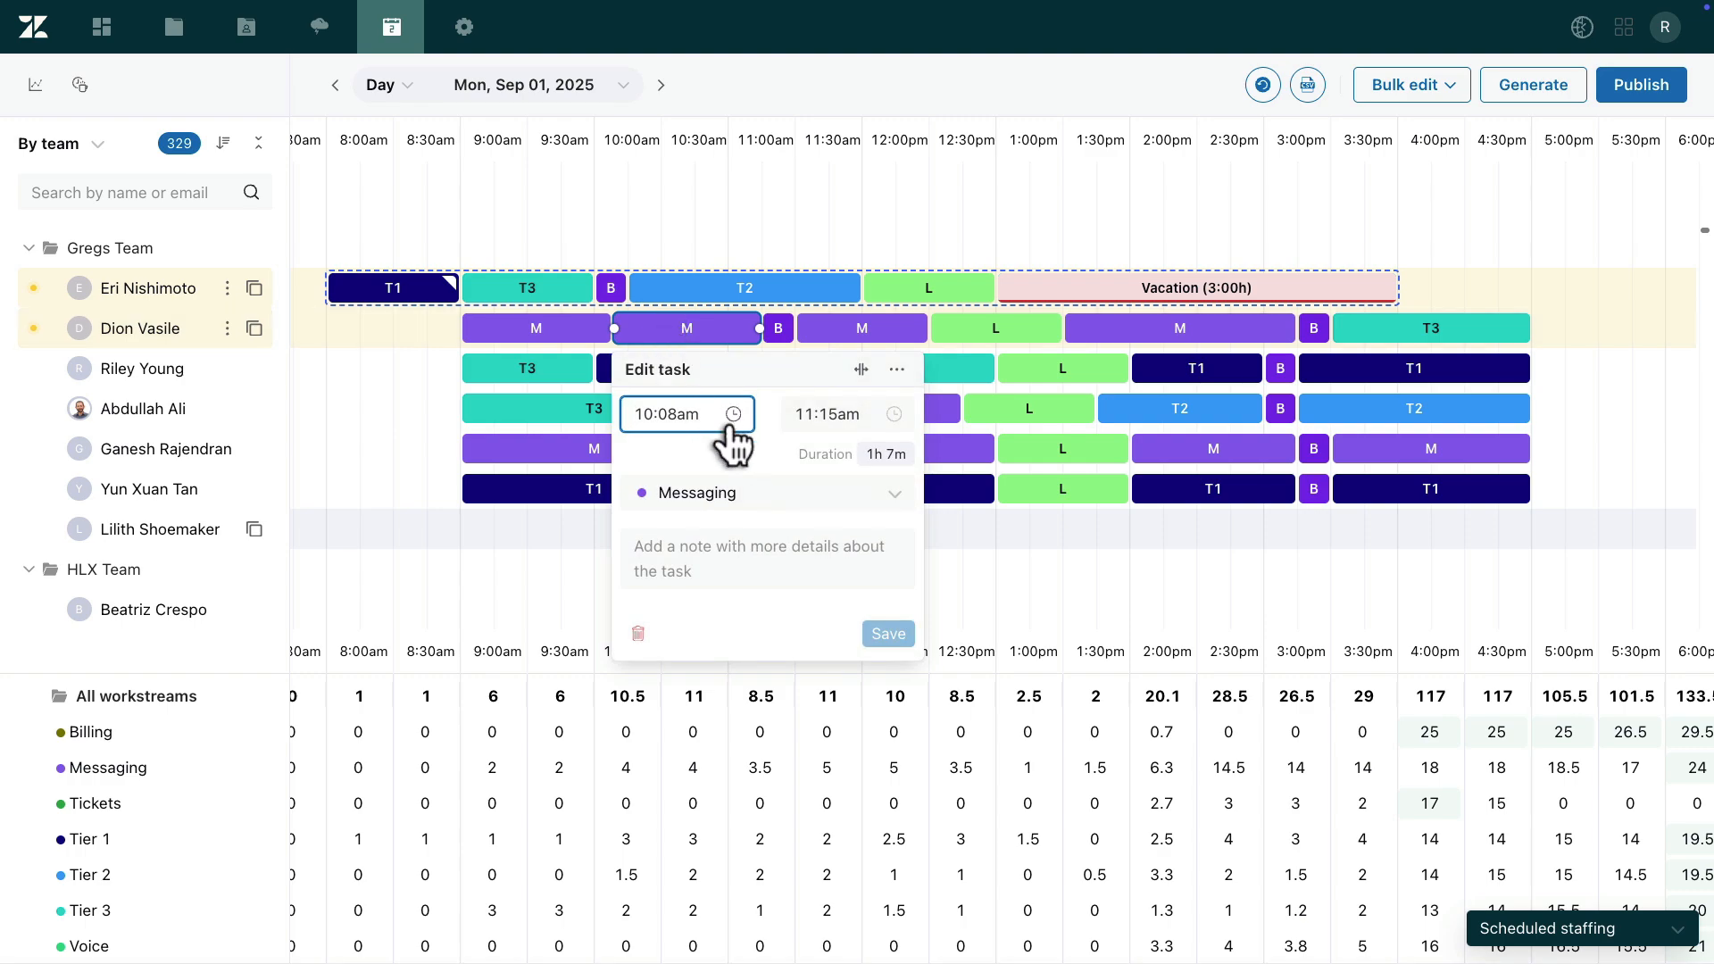
left_click(781, 491)
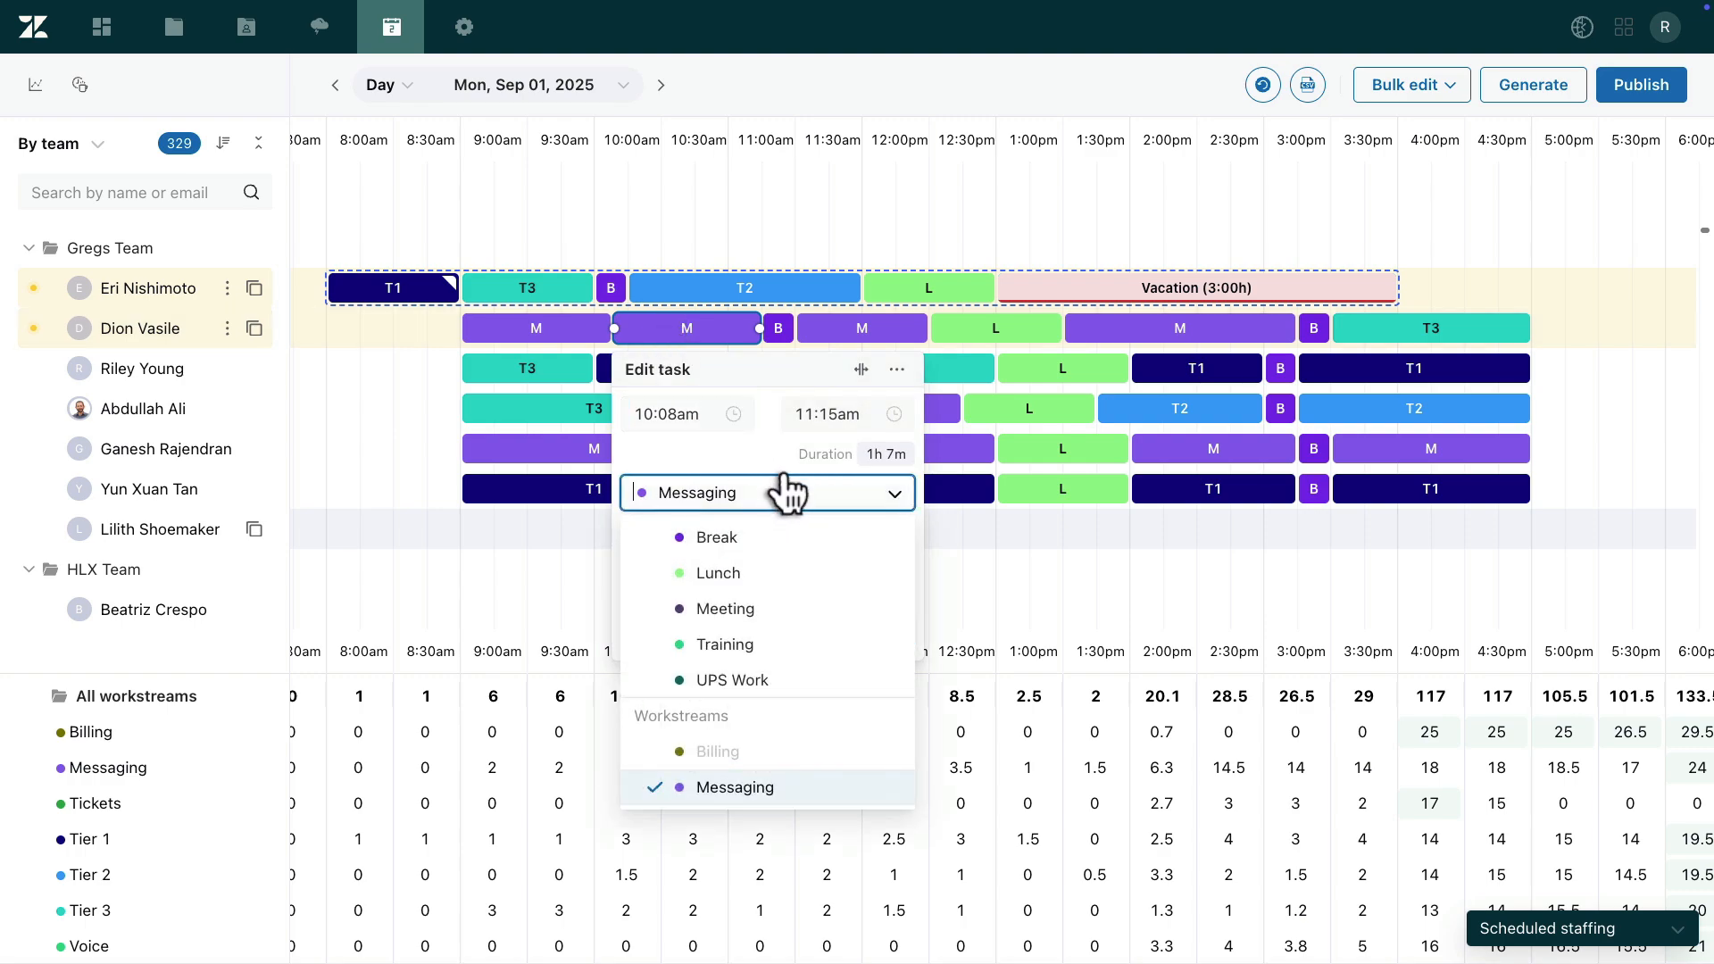
left_click(755, 642)
left_click(886, 634)
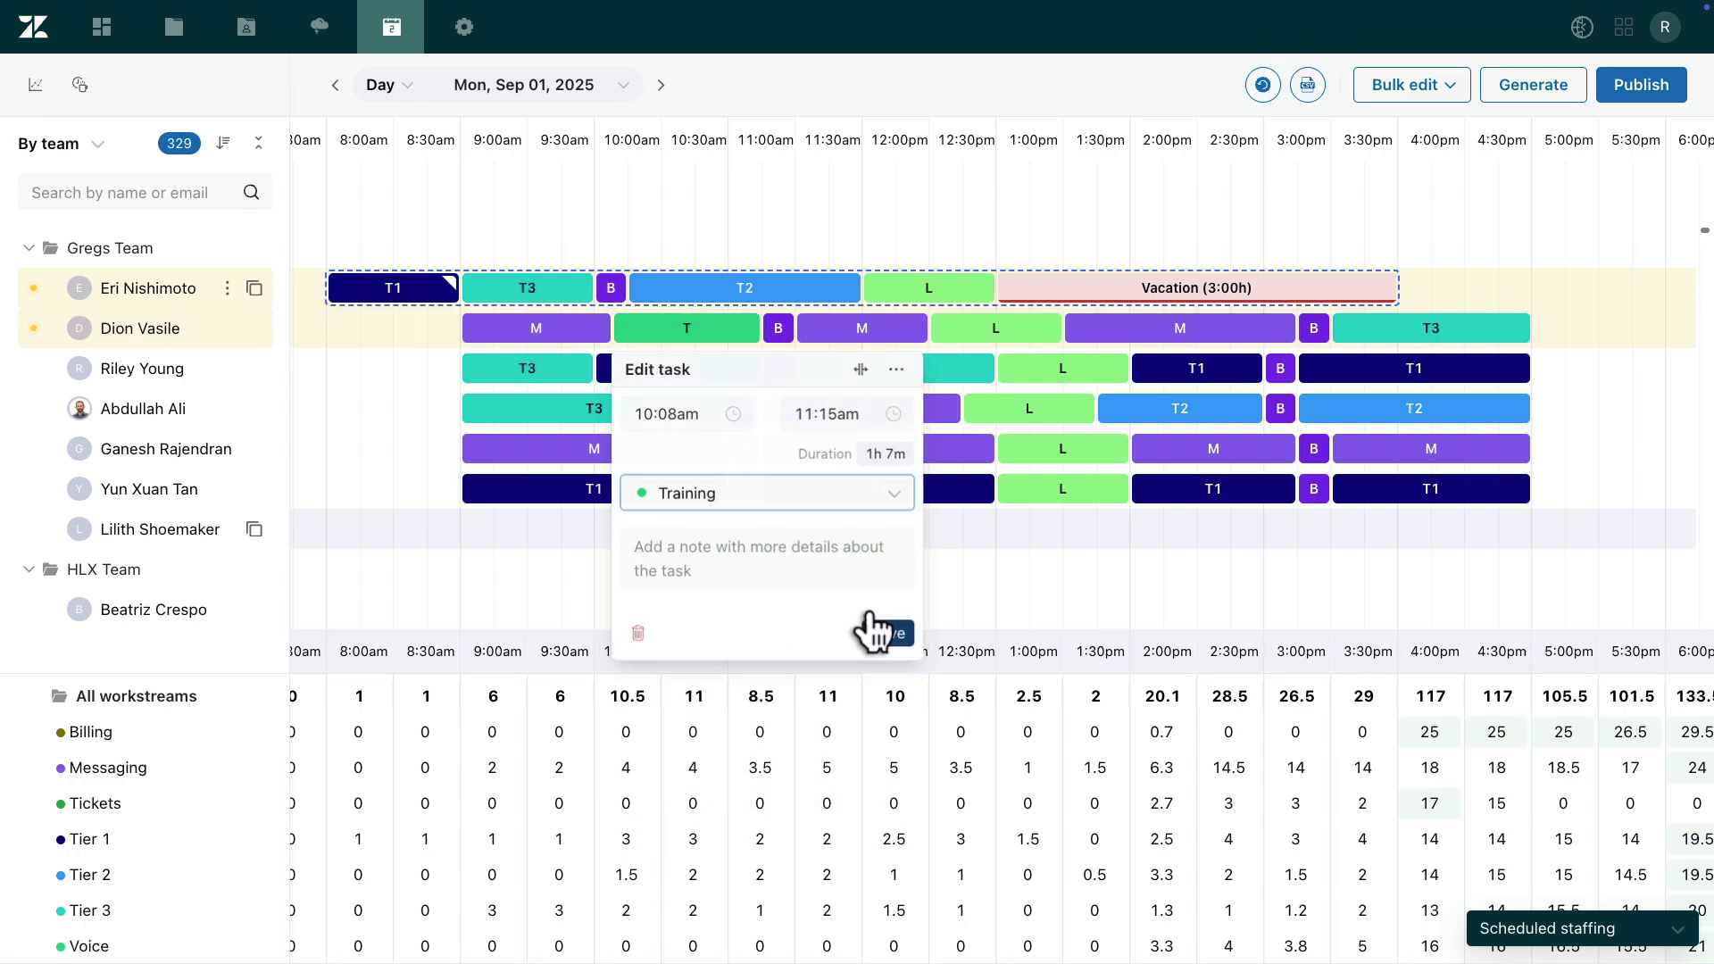
Review the additional actions available for the second agent's Training task
left_click(654, 332)
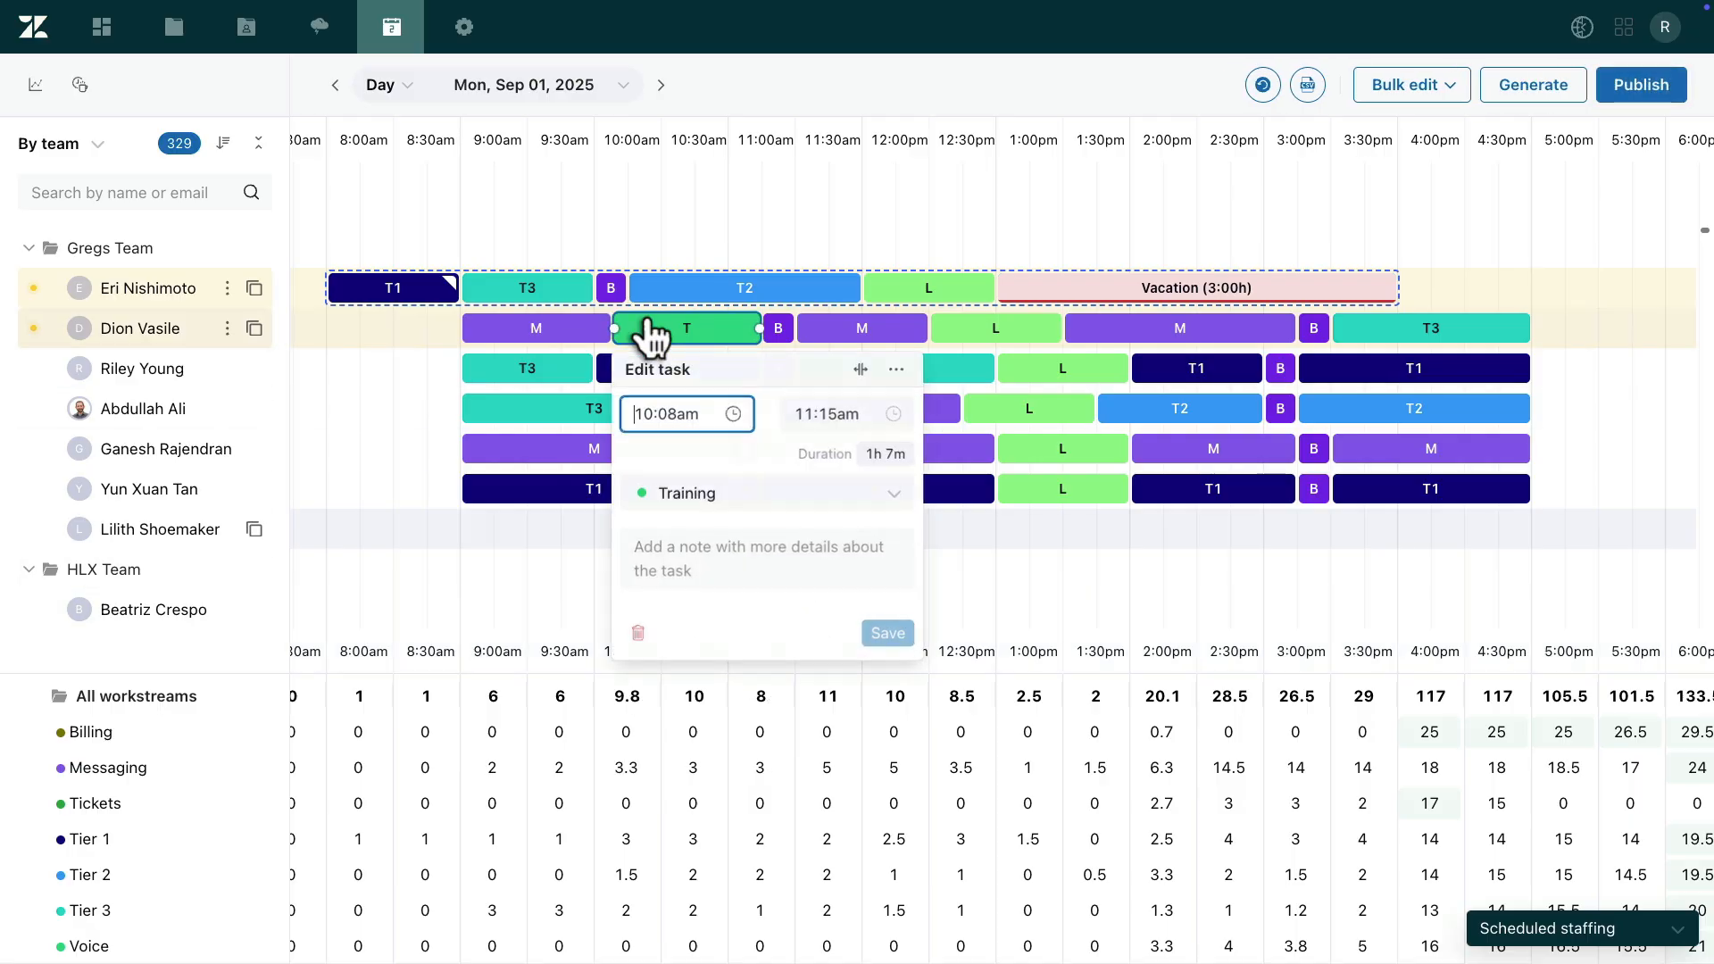
left_click(895, 369)
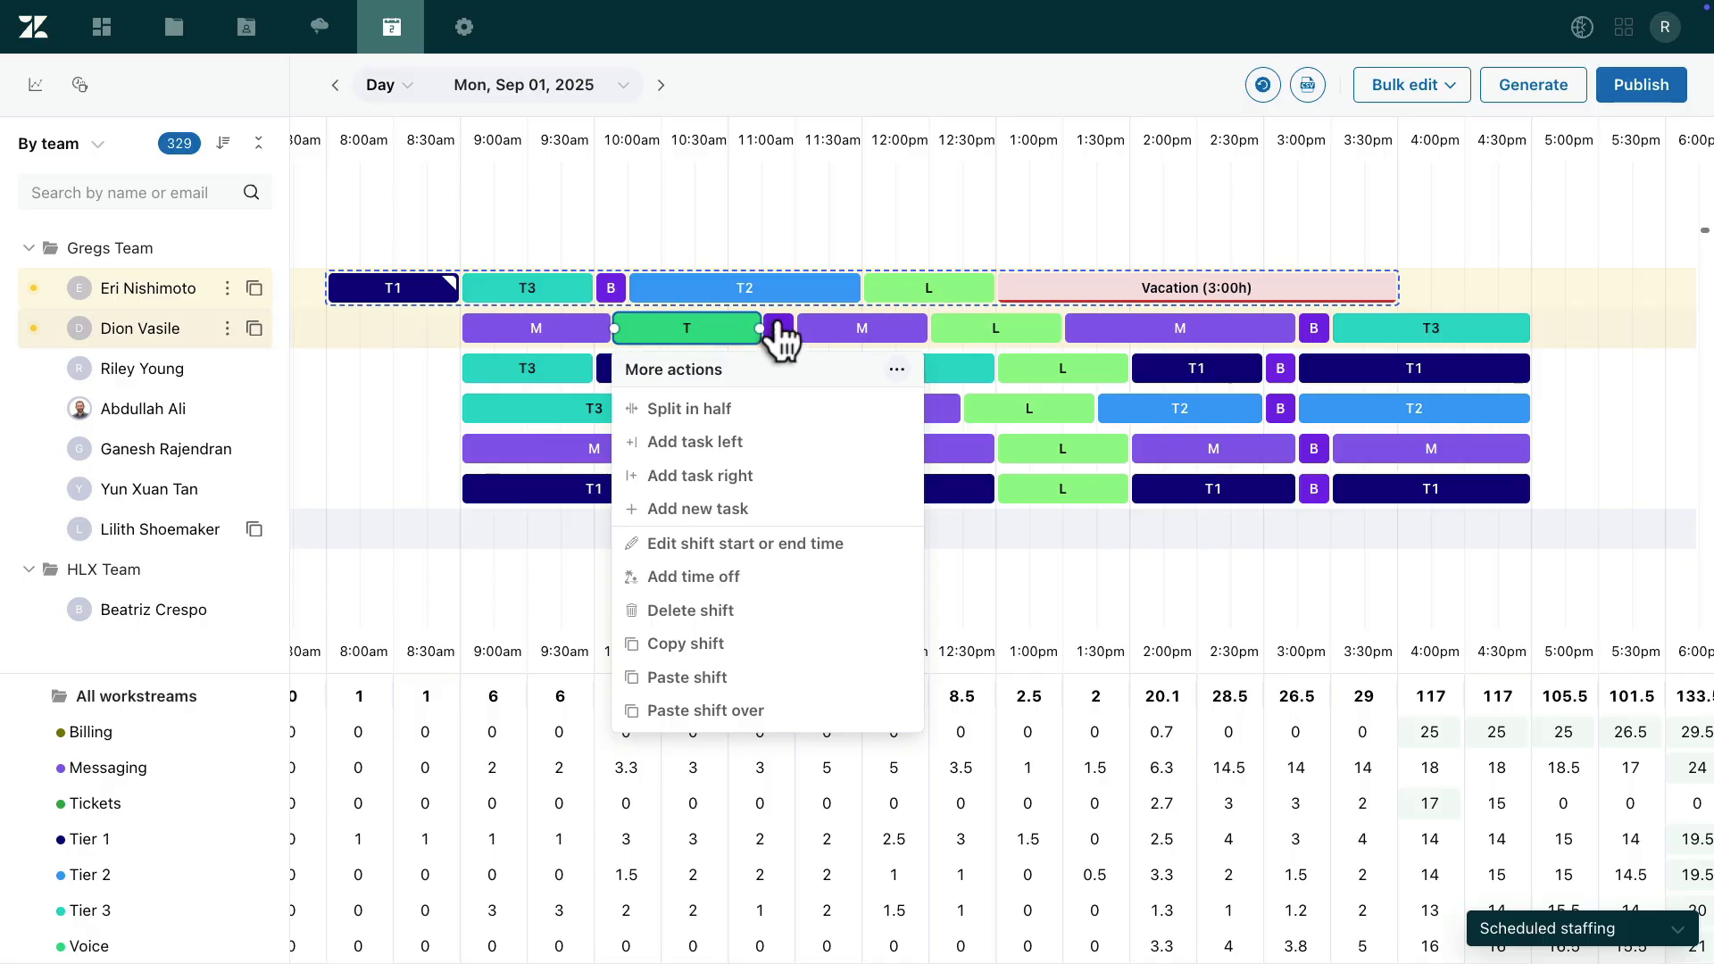
left_click(747, 316)
Move the second agent's Lunch task to 11:30am–12:30pm, right after the first break
mouse_move(747, 321)
left_mouse_down()
mouse_move(681, 321)
mouse_move(728, 326)
left_mouse_up()
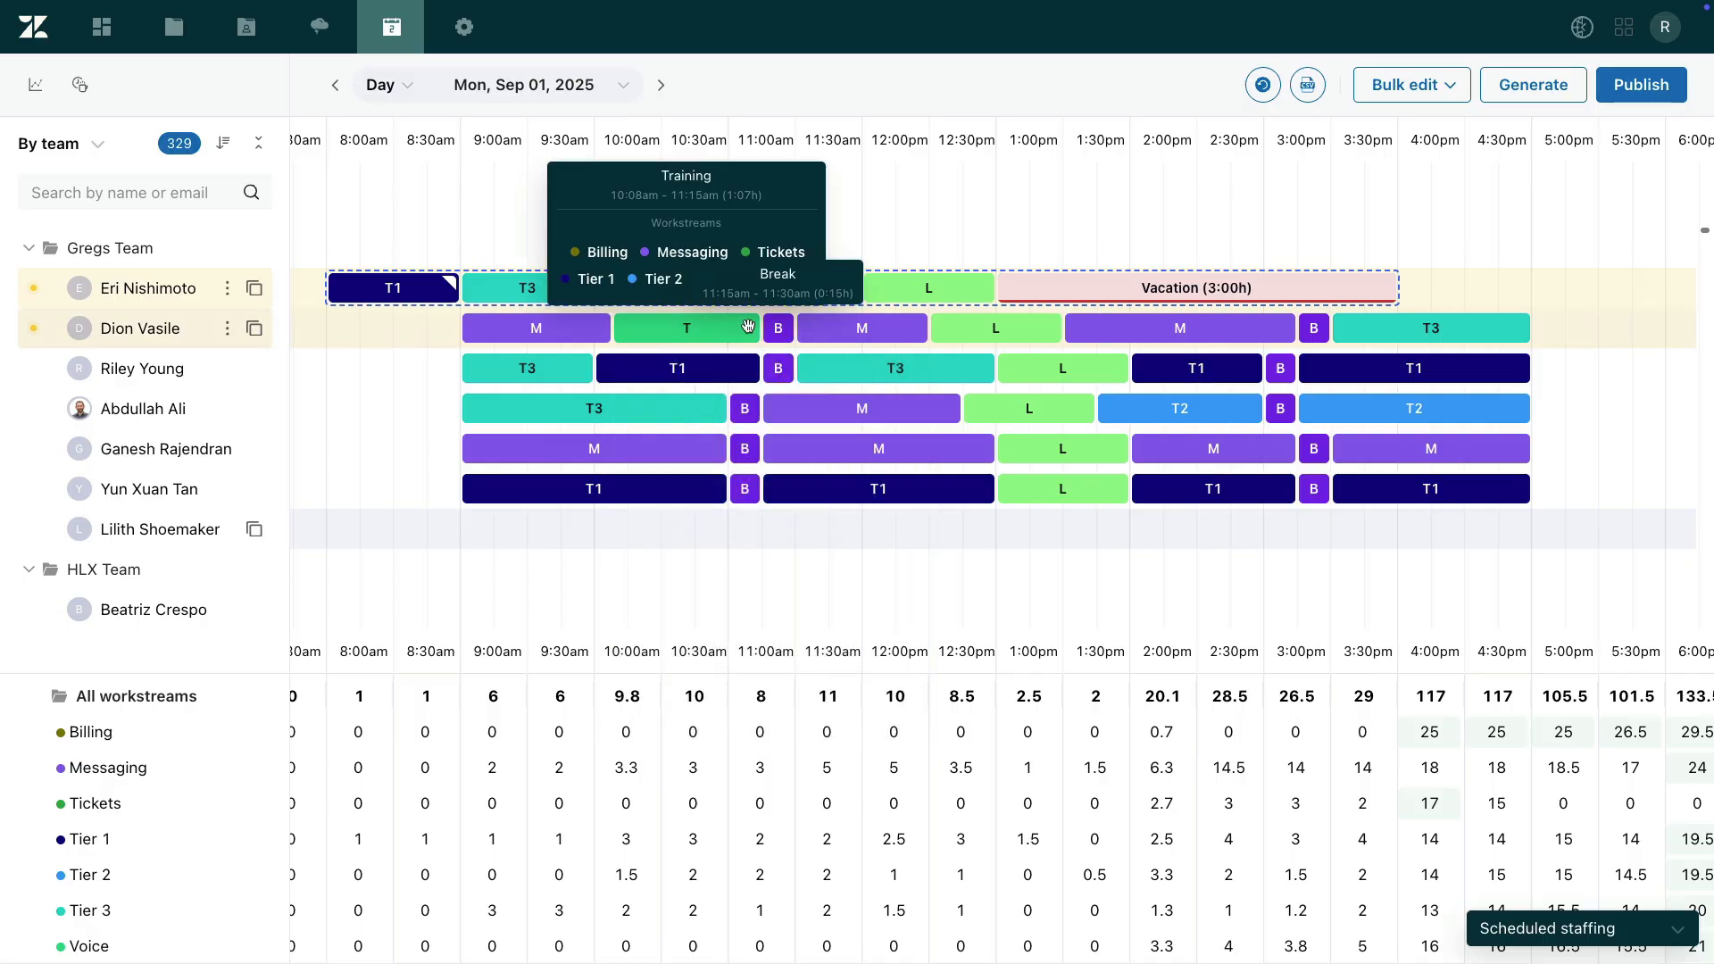
left_click_drag(937, 330, 864, 327)
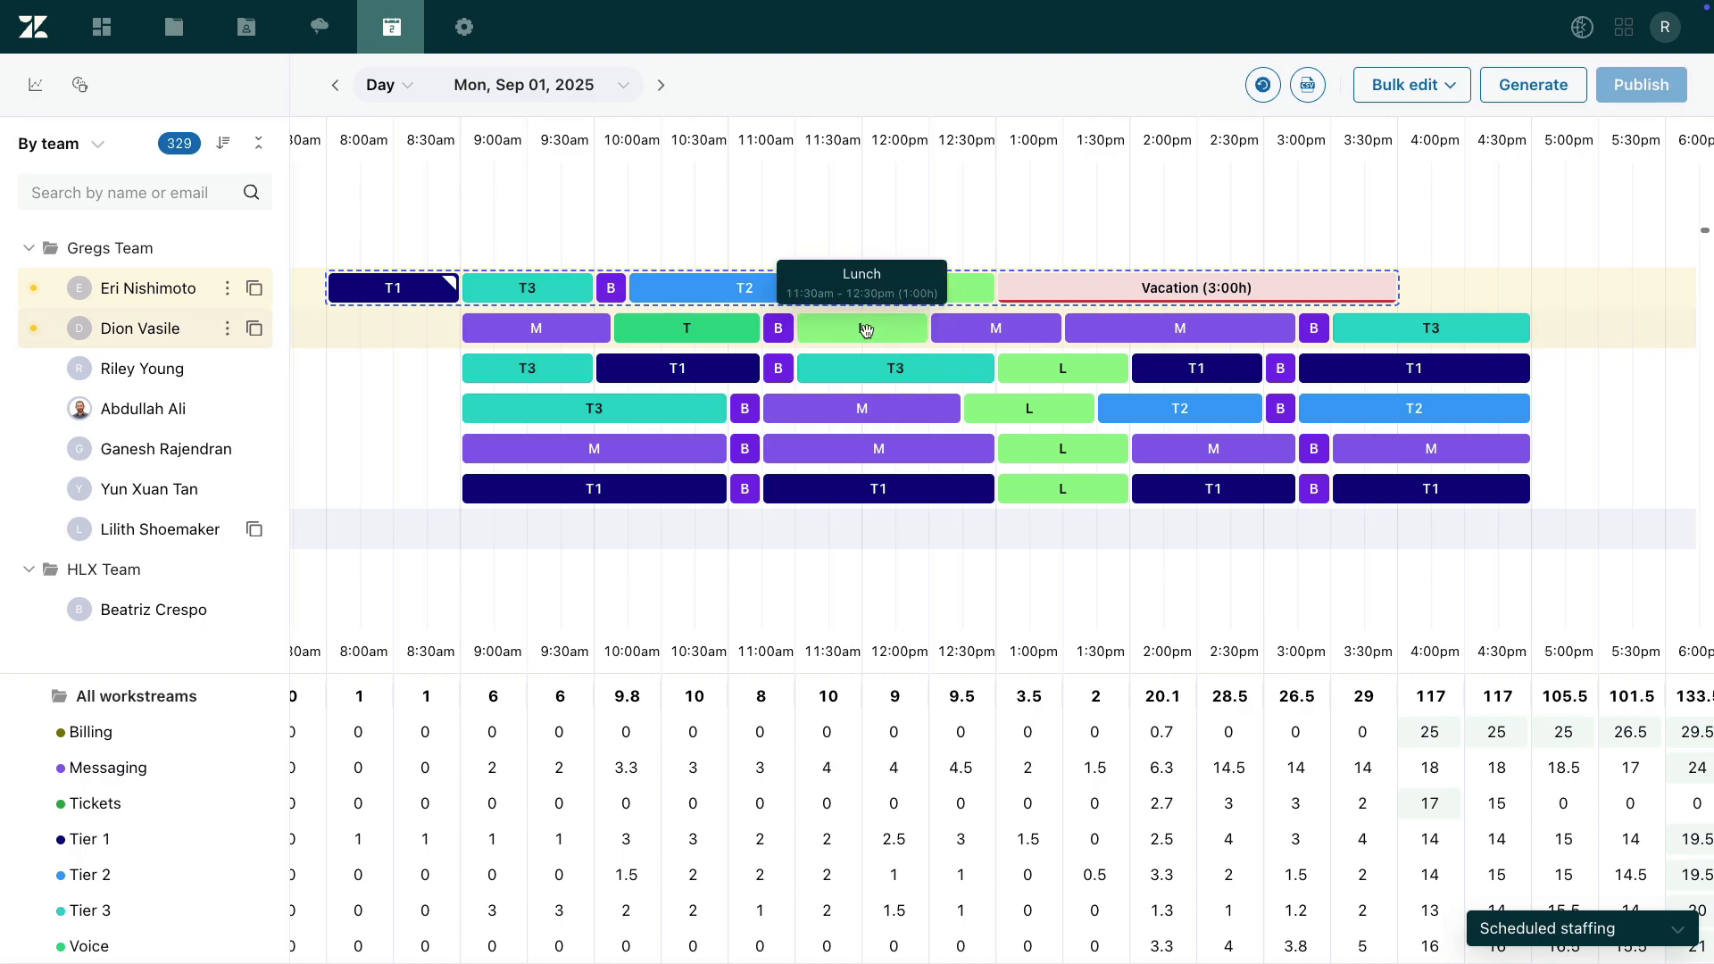
Start a bulk shift addition and choose the APAC - AM - M-F shift from Automatic Shifts (Apac)
left_click(1428, 77)
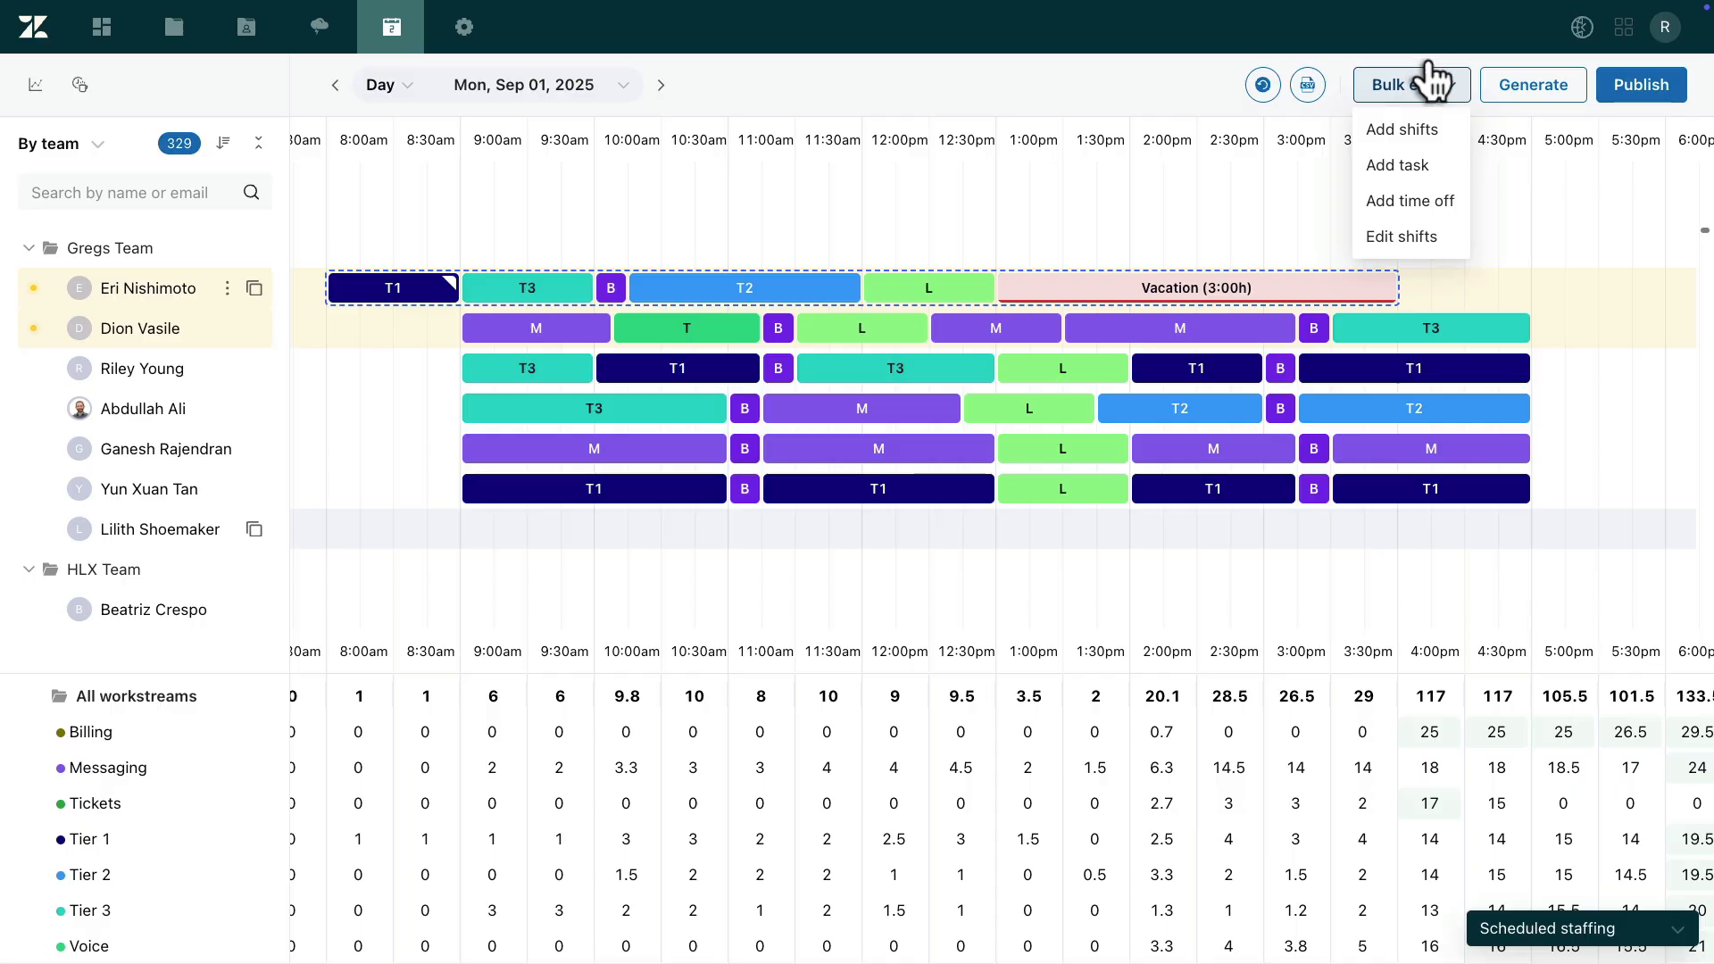
left_click(1439, 125)
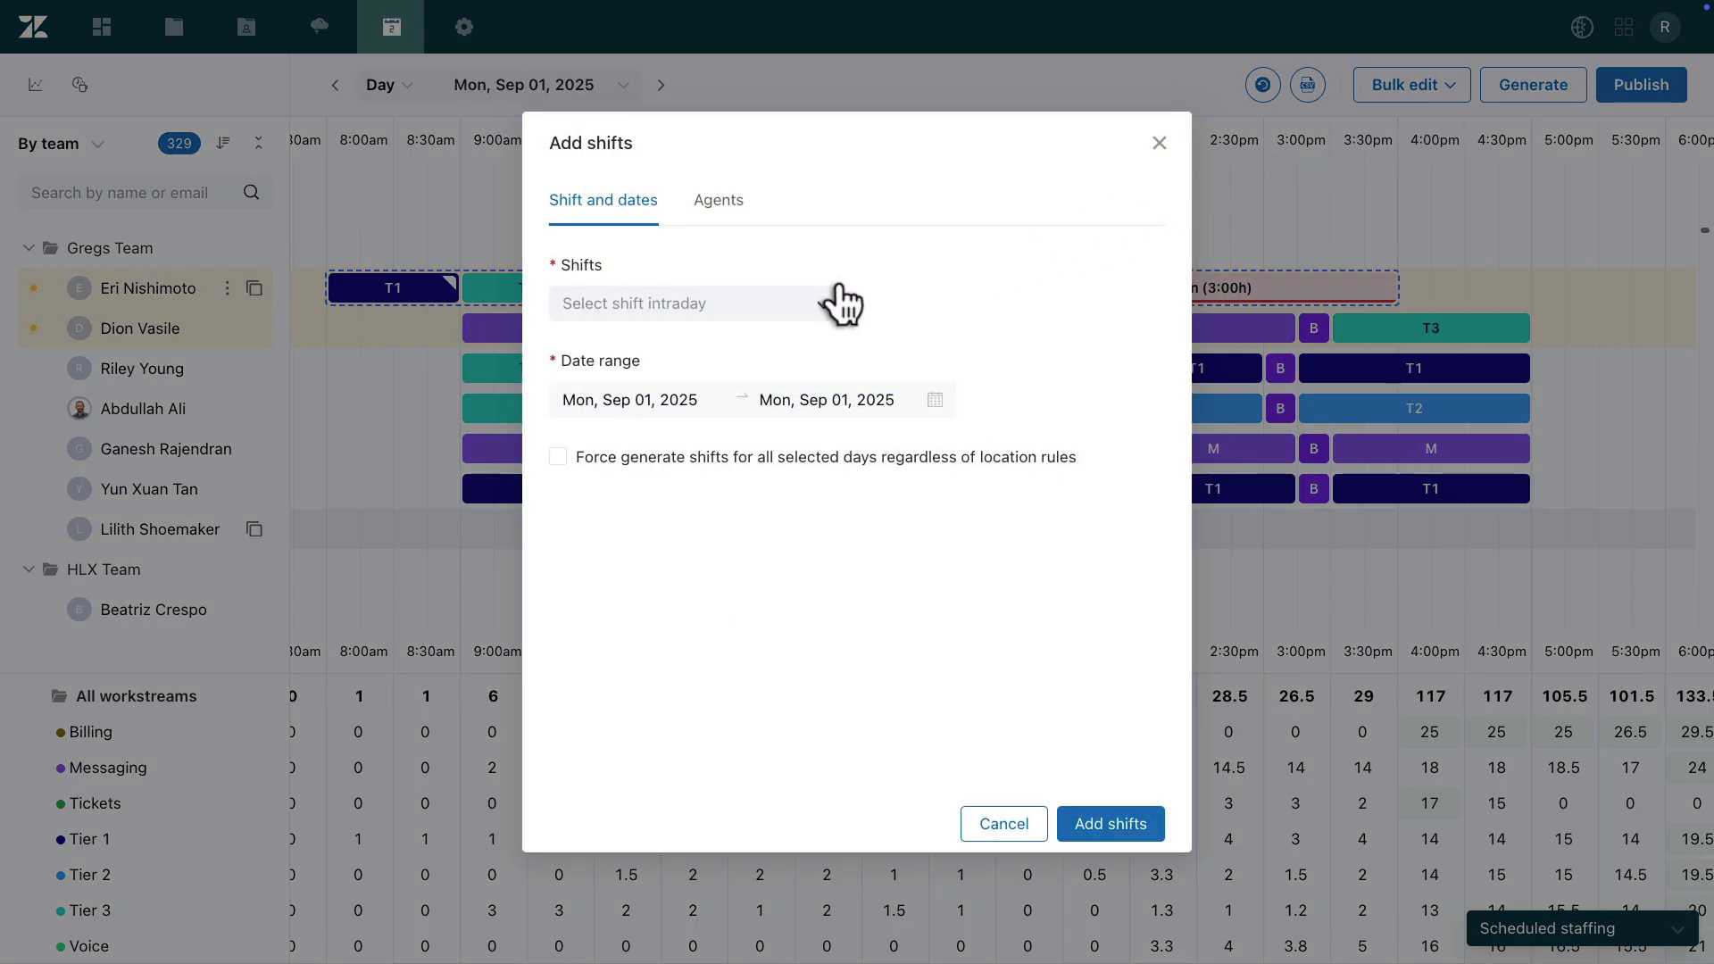
left_click(808, 305)
mouse_move(632, 347)
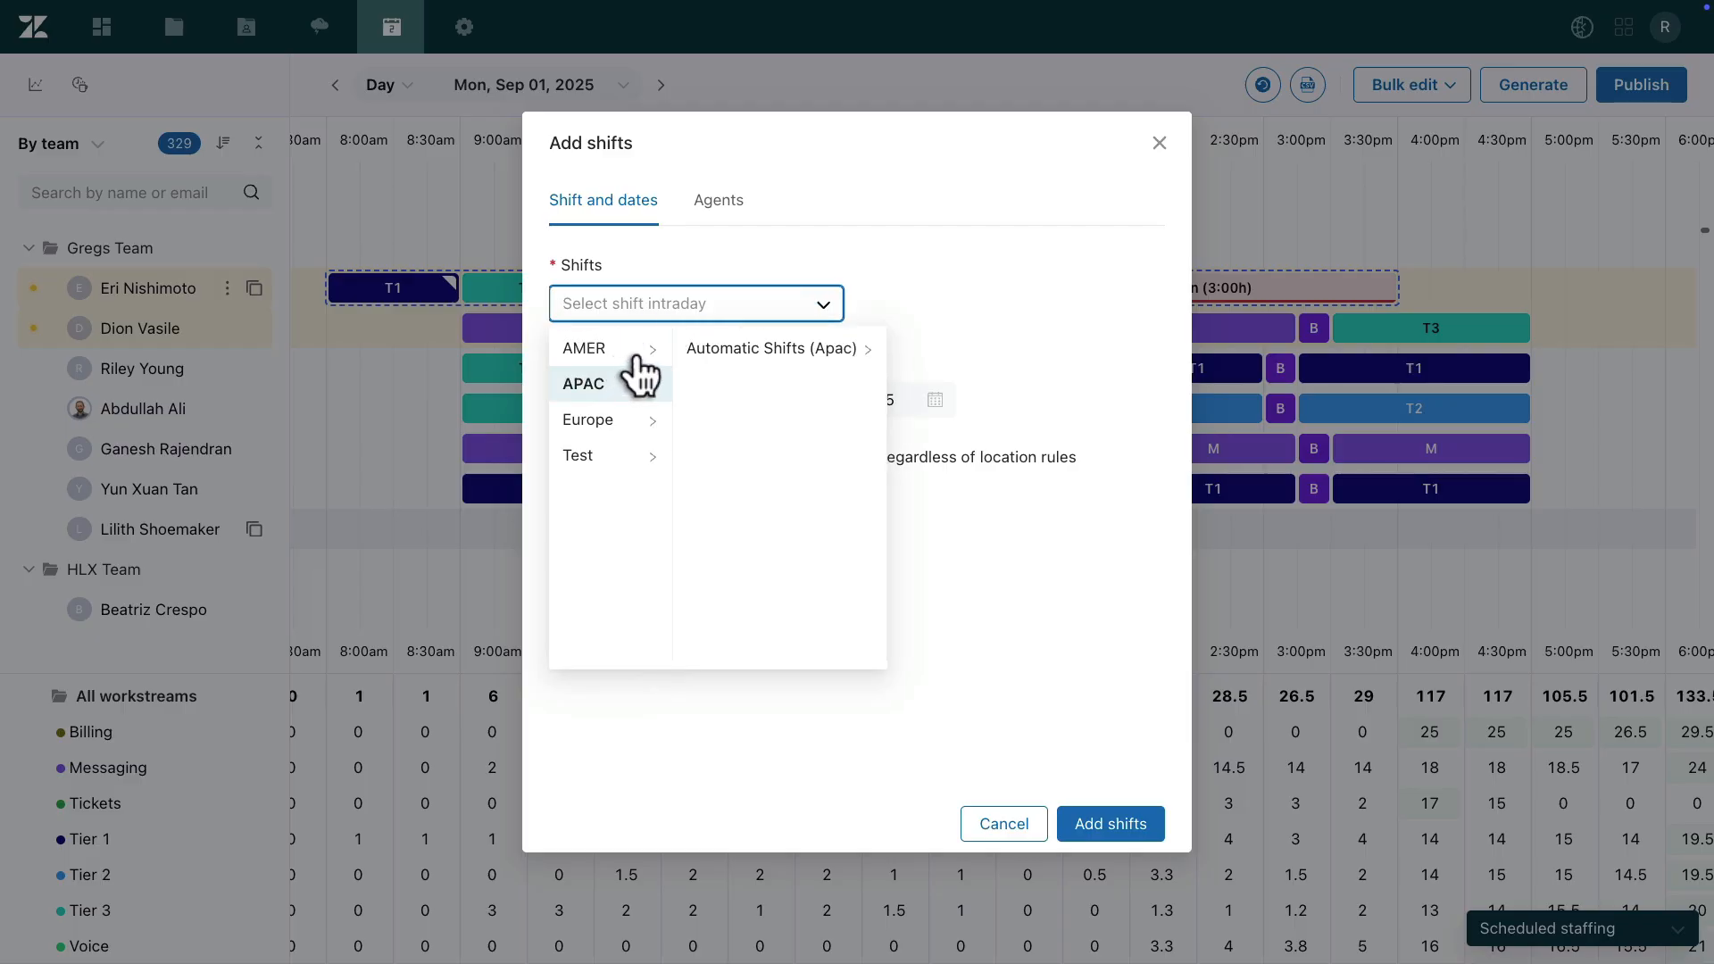
mouse_move(719, 352)
left_click(941, 343)
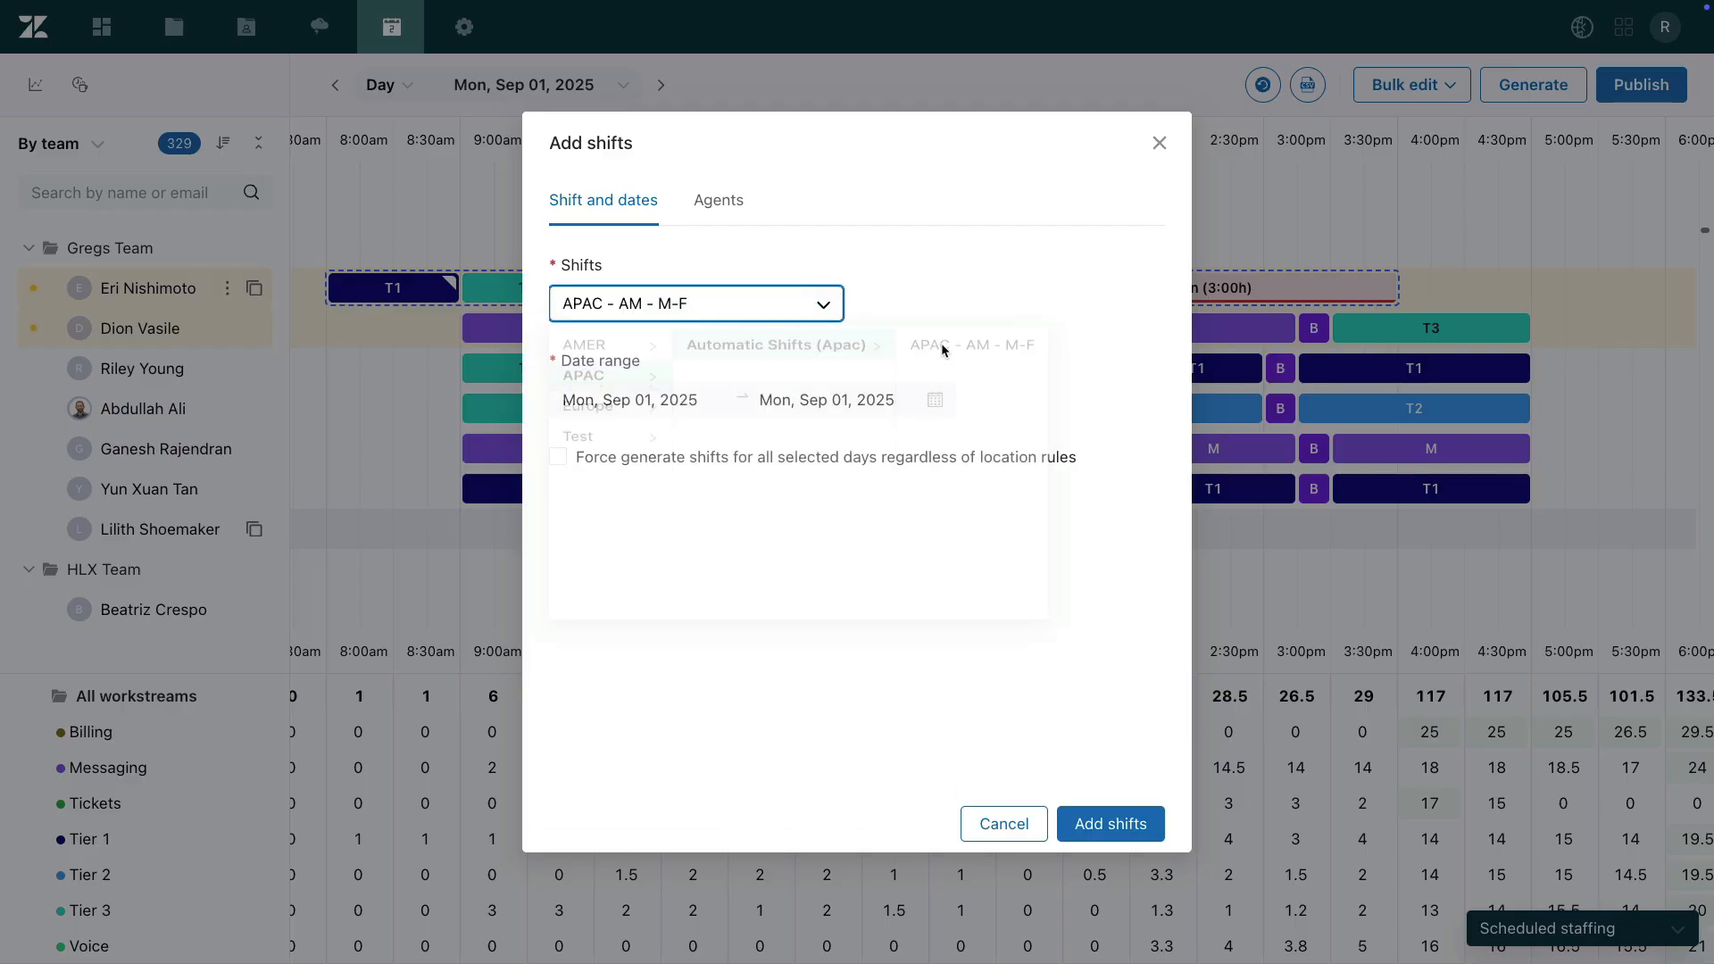
Set the bulk shifts' date range to Sep 02–Sep 05, 2025 and force shift generation for all selected days regardless of location rules
left_click(710, 399)
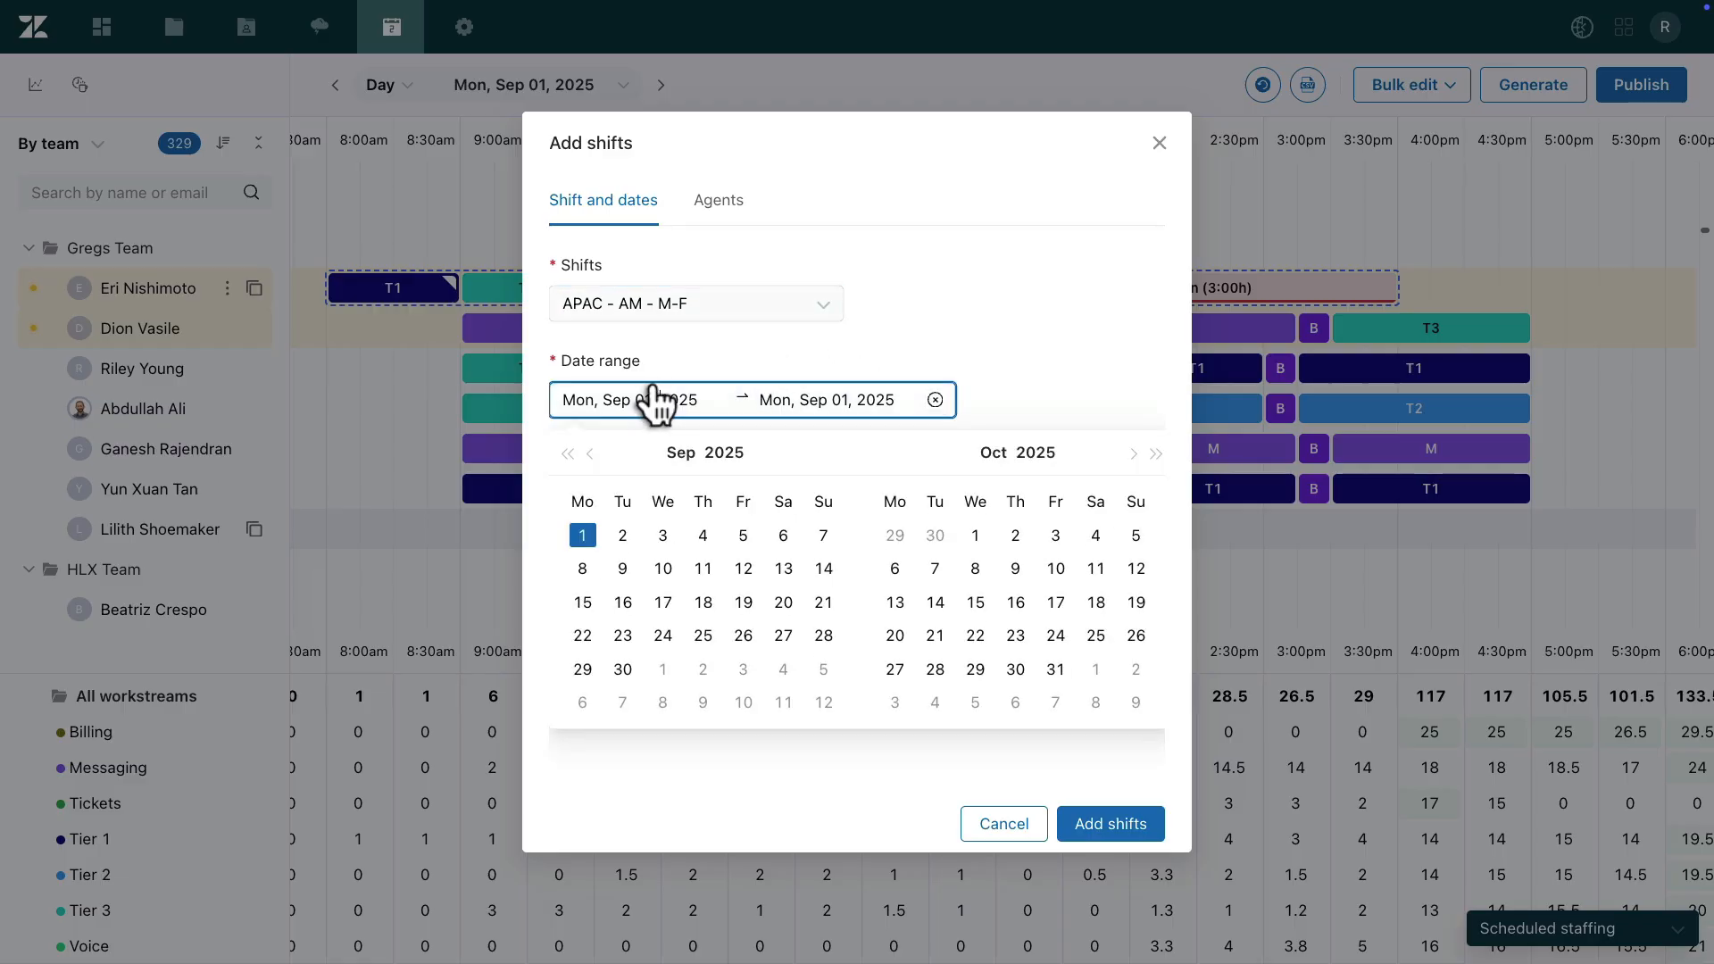
left_click(625, 527)
left_click(733, 533)
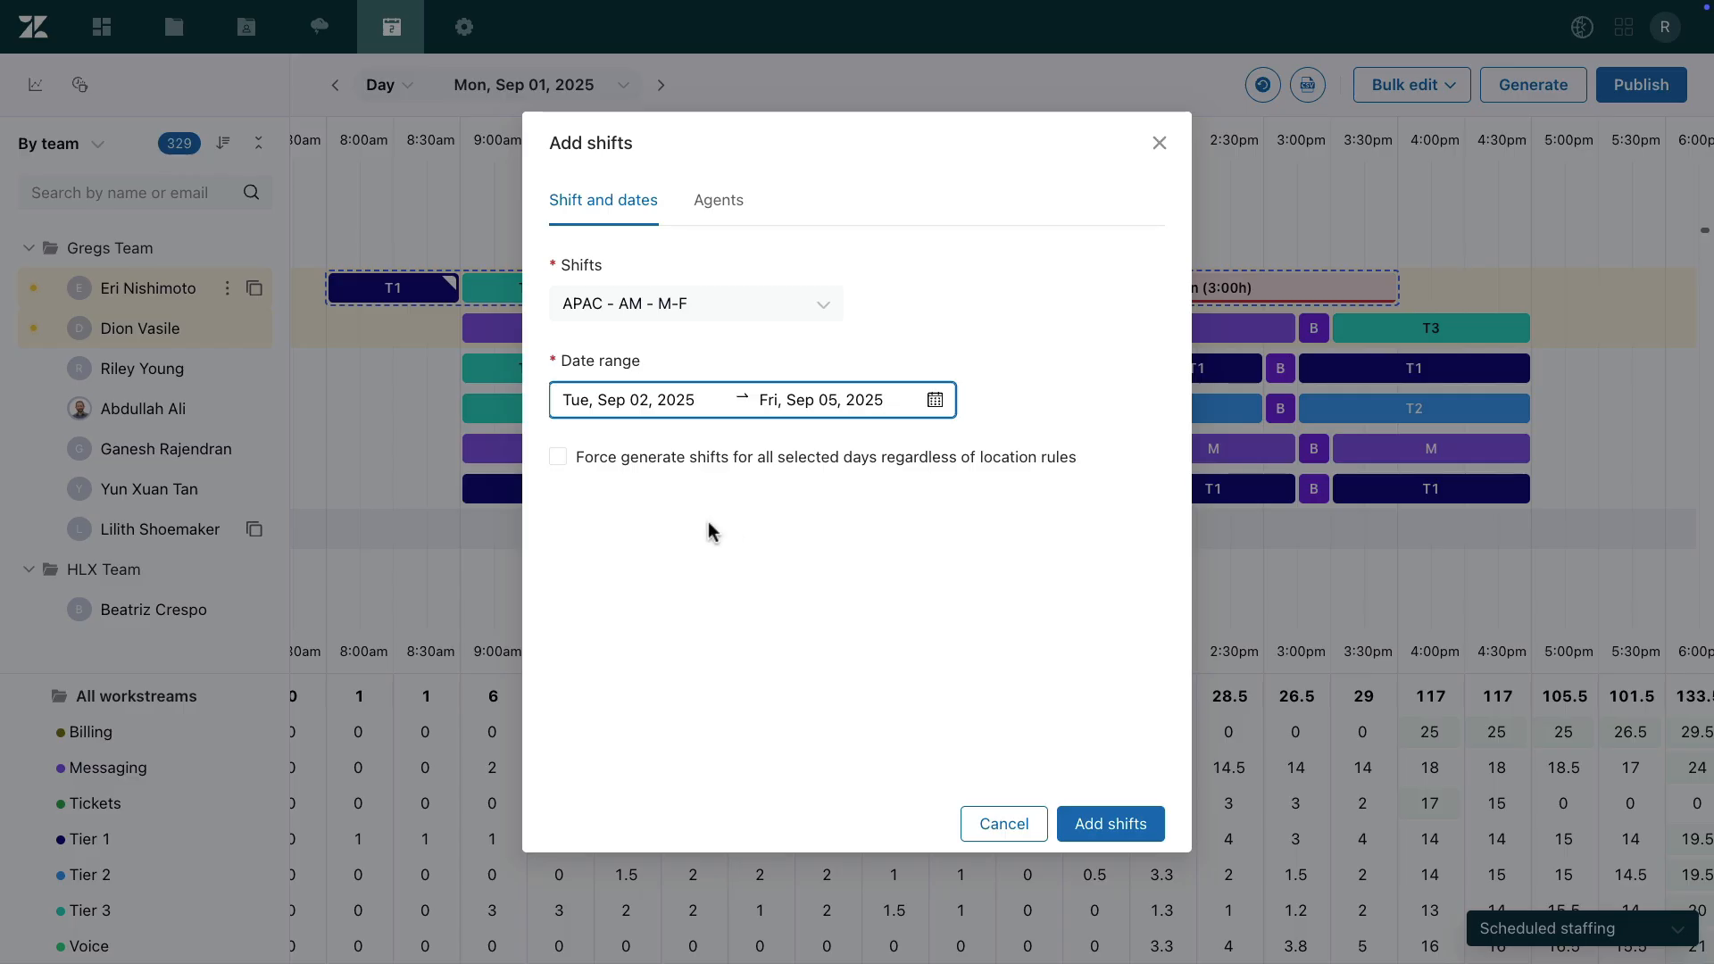
left_click(559, 462)
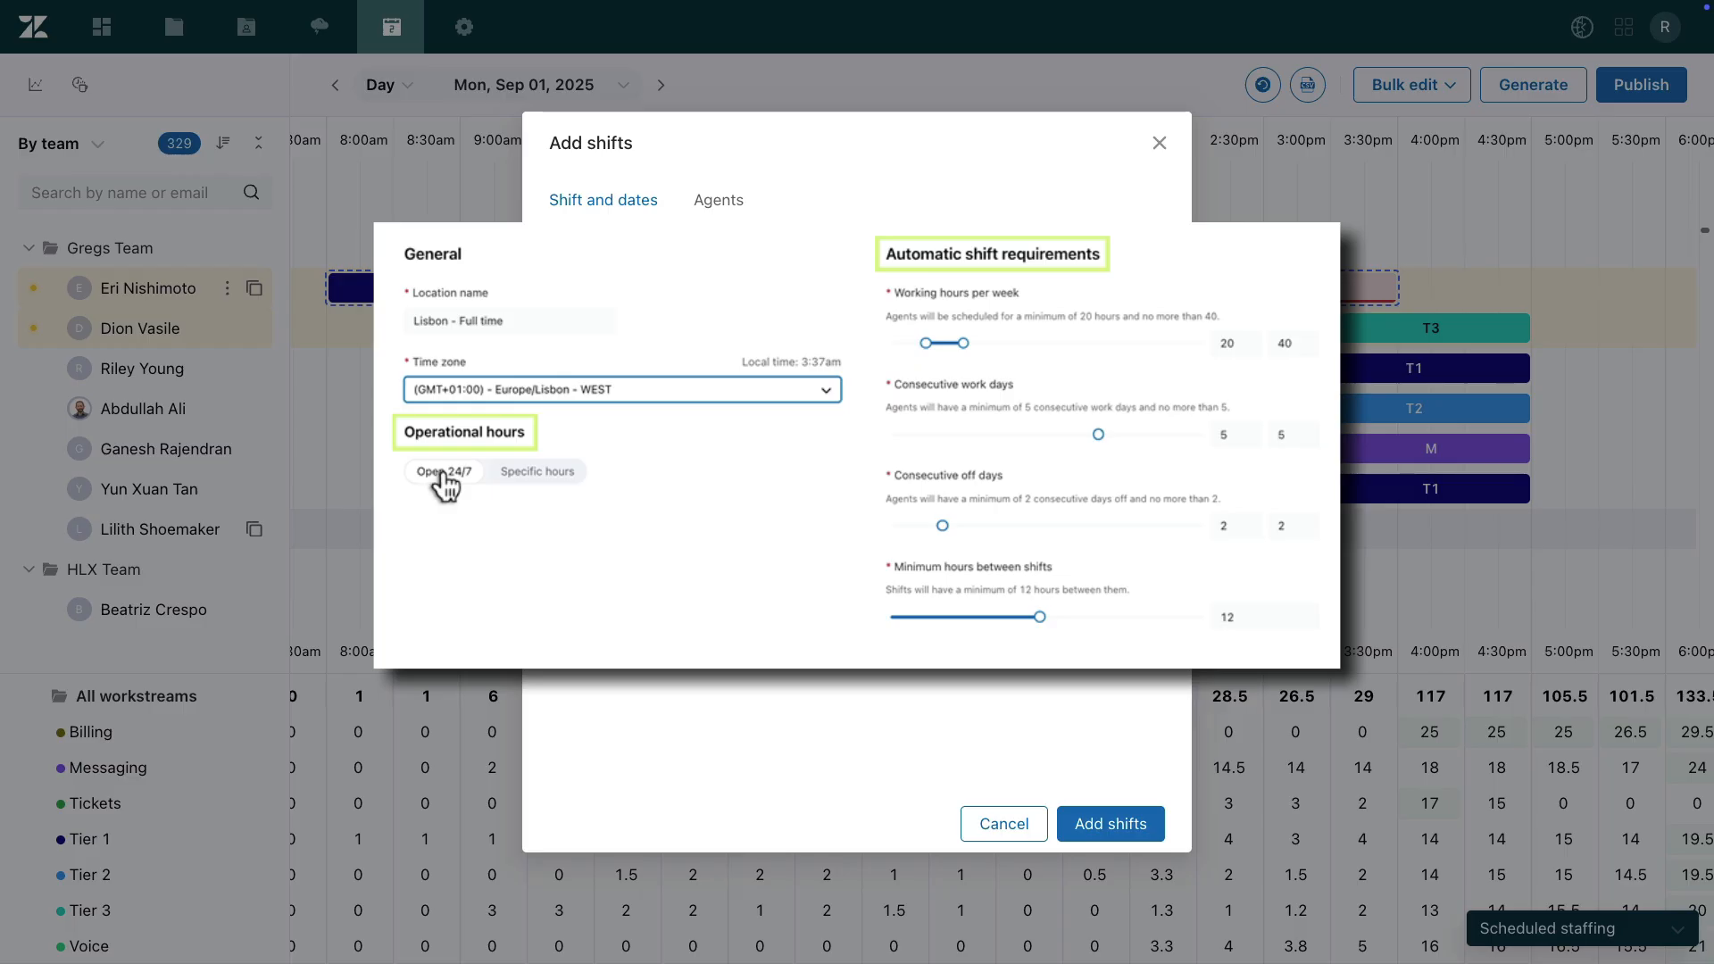
List the agents by location, select everyone in APAC and add the shifts to them
left_click(710, 200)
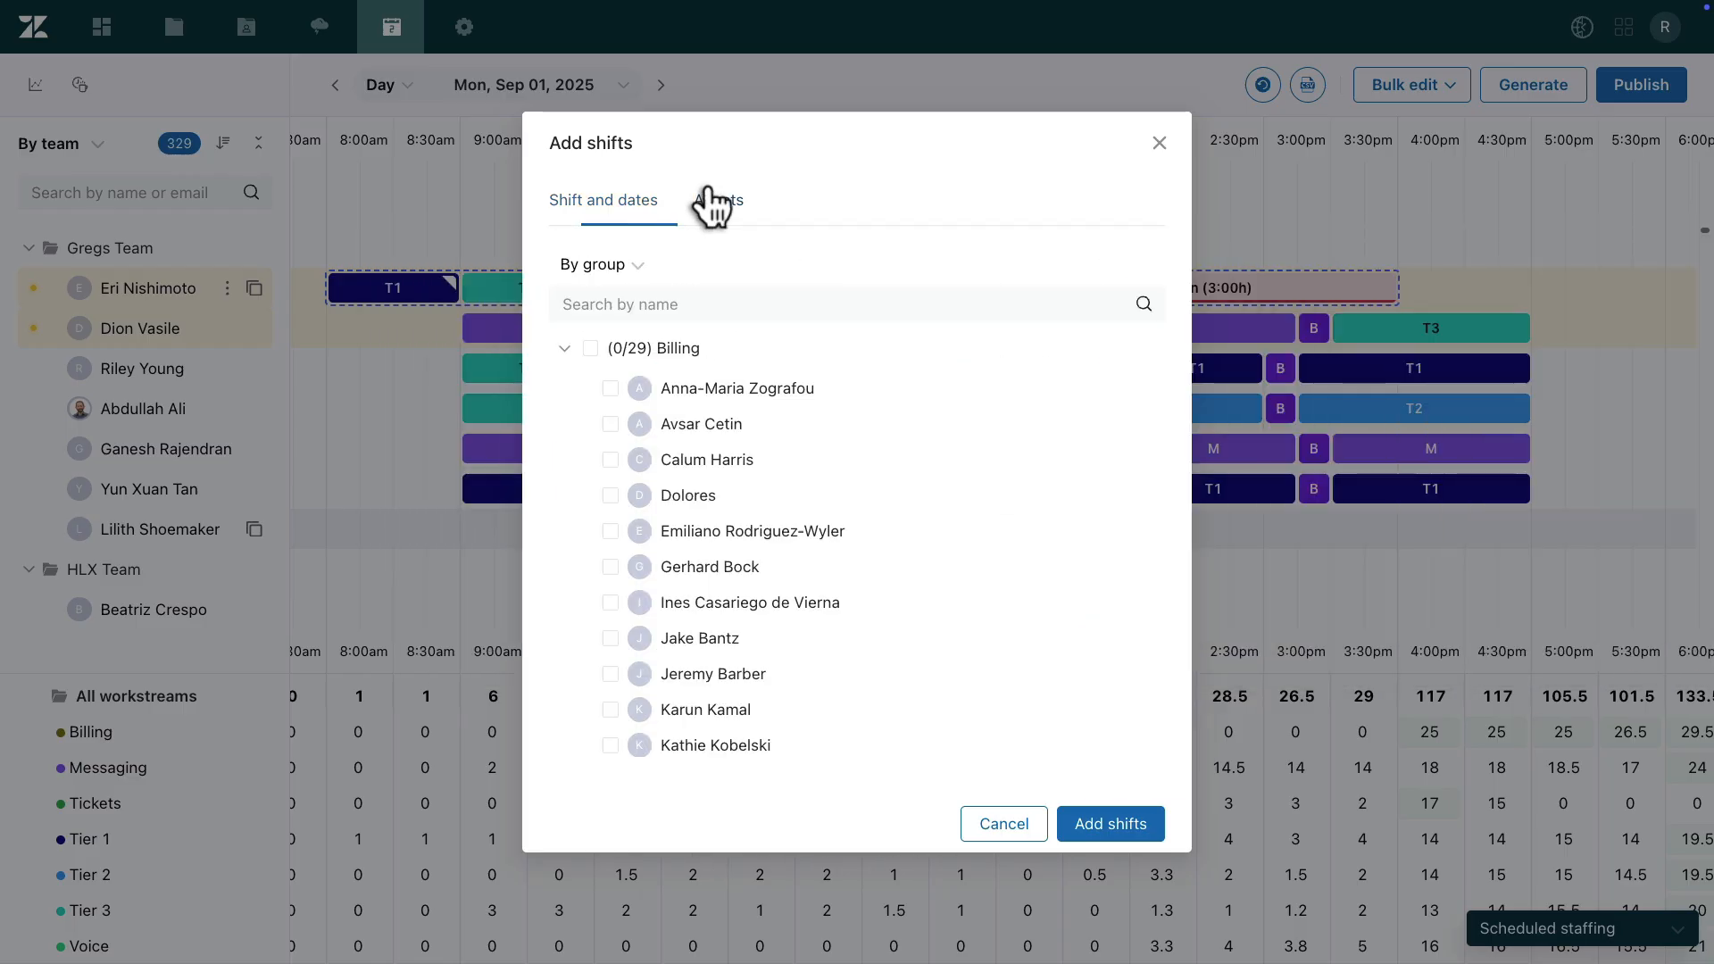
left_click(637, 263)
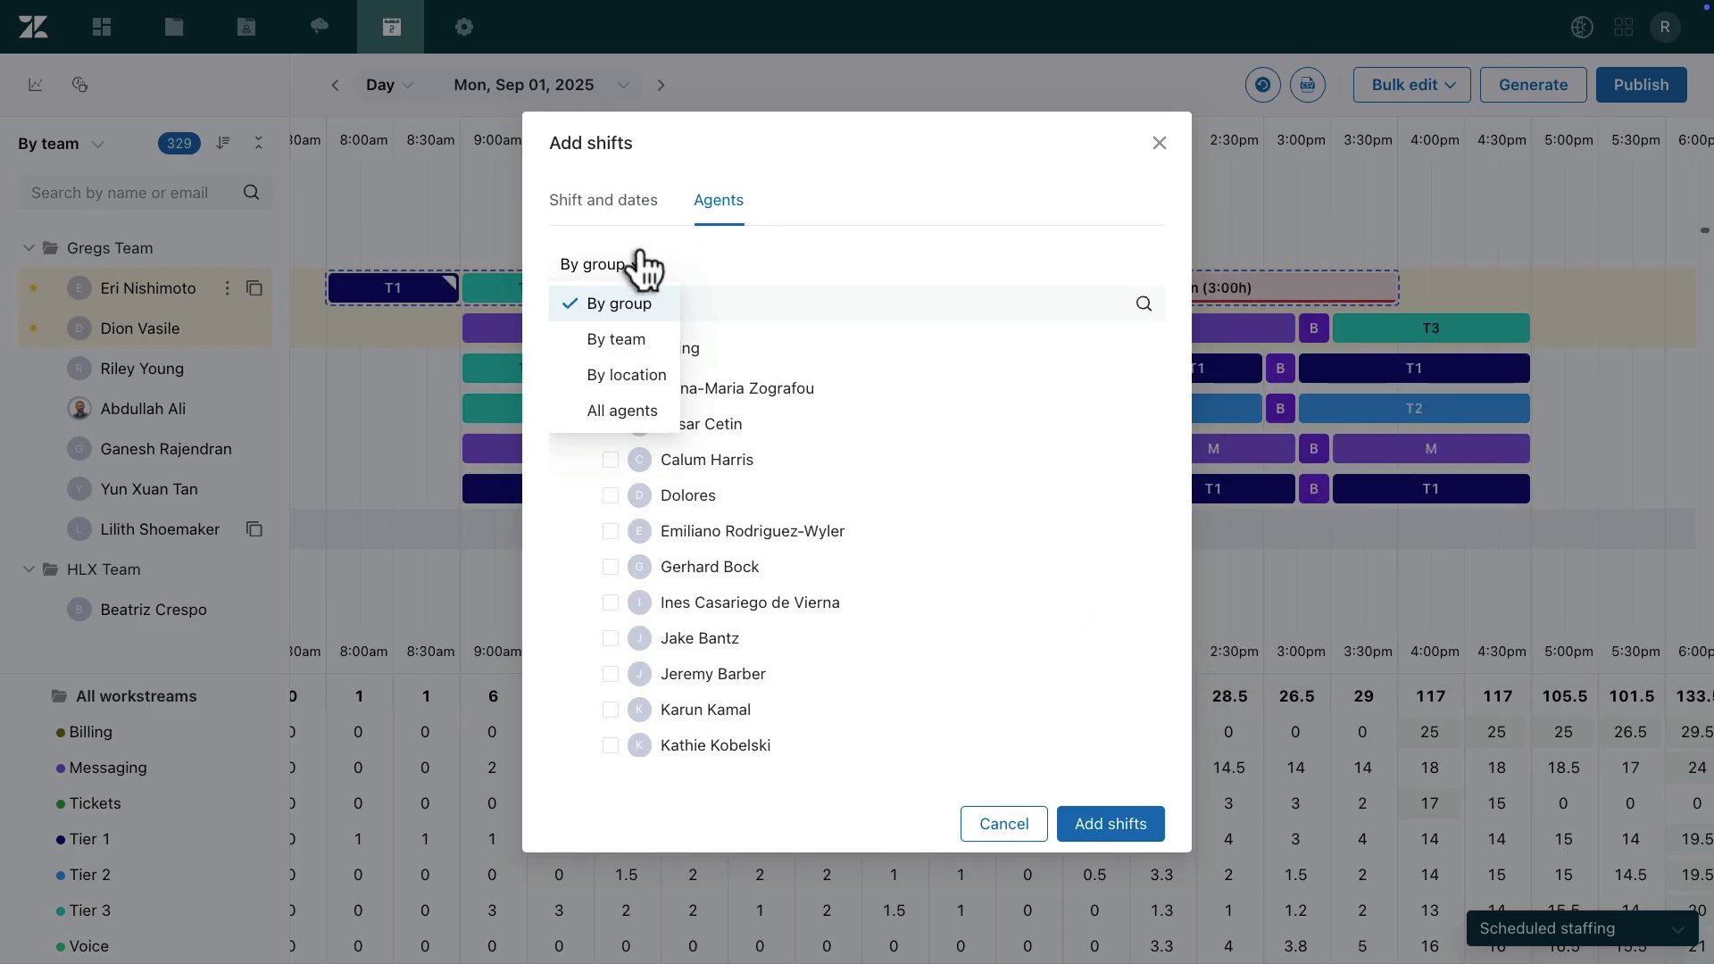
left_click(641, 368)
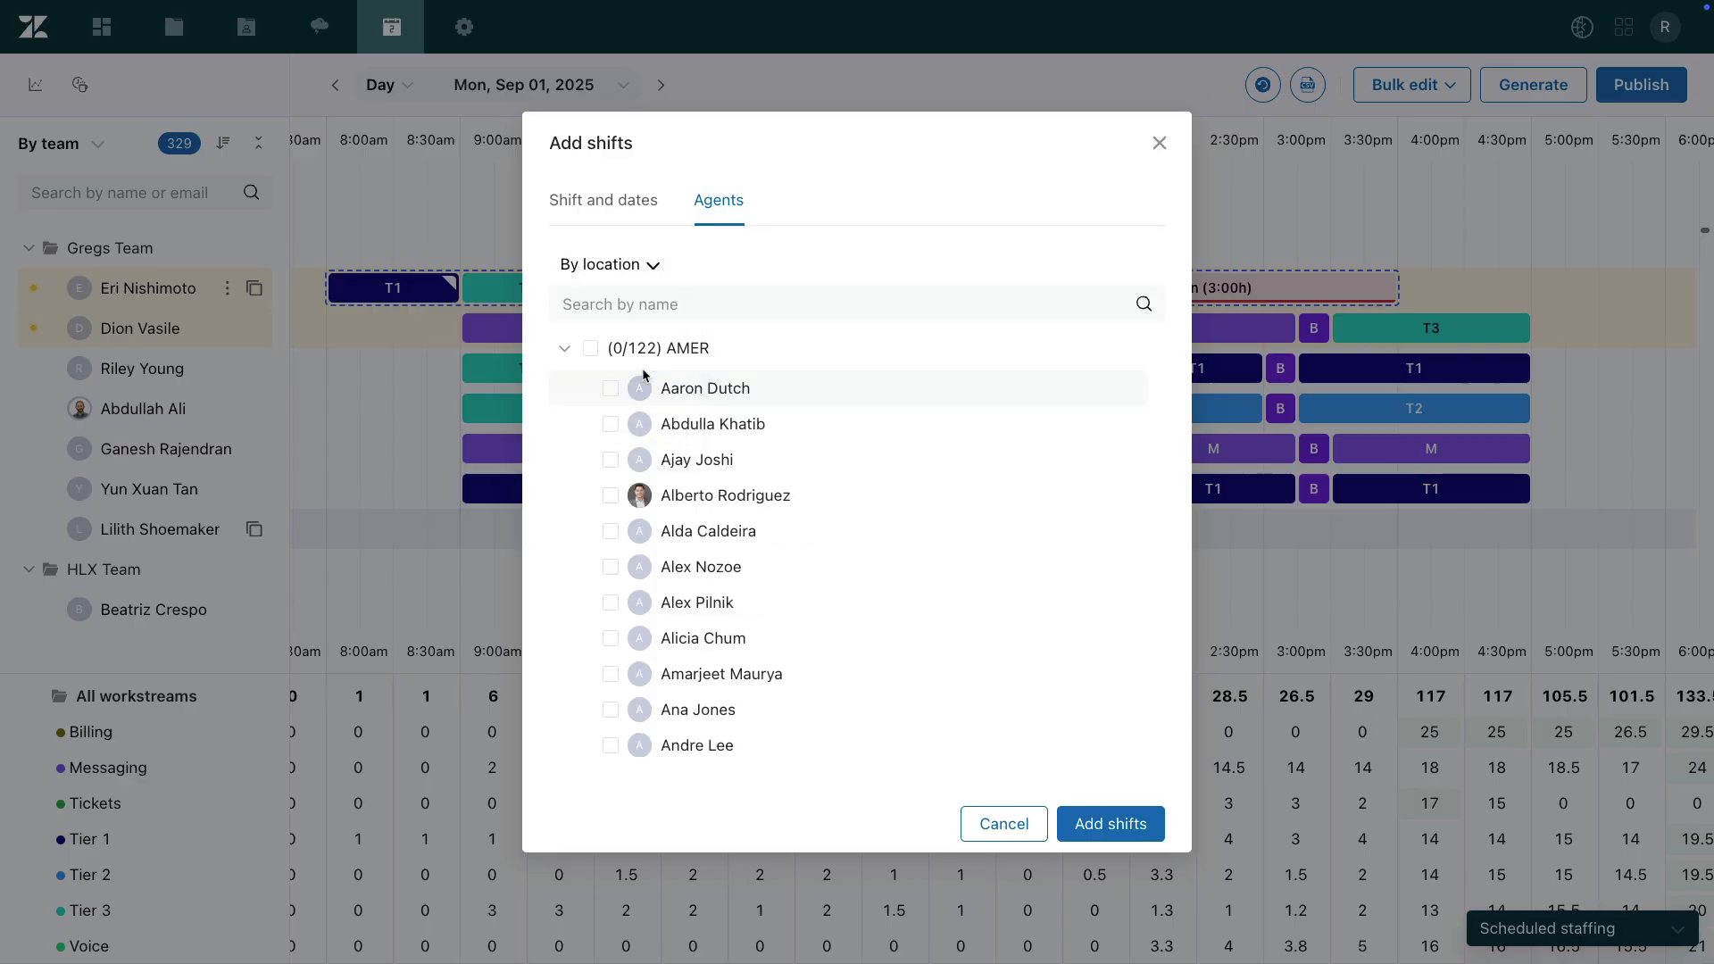
left_click(564, 348)
left_click(590, 384)
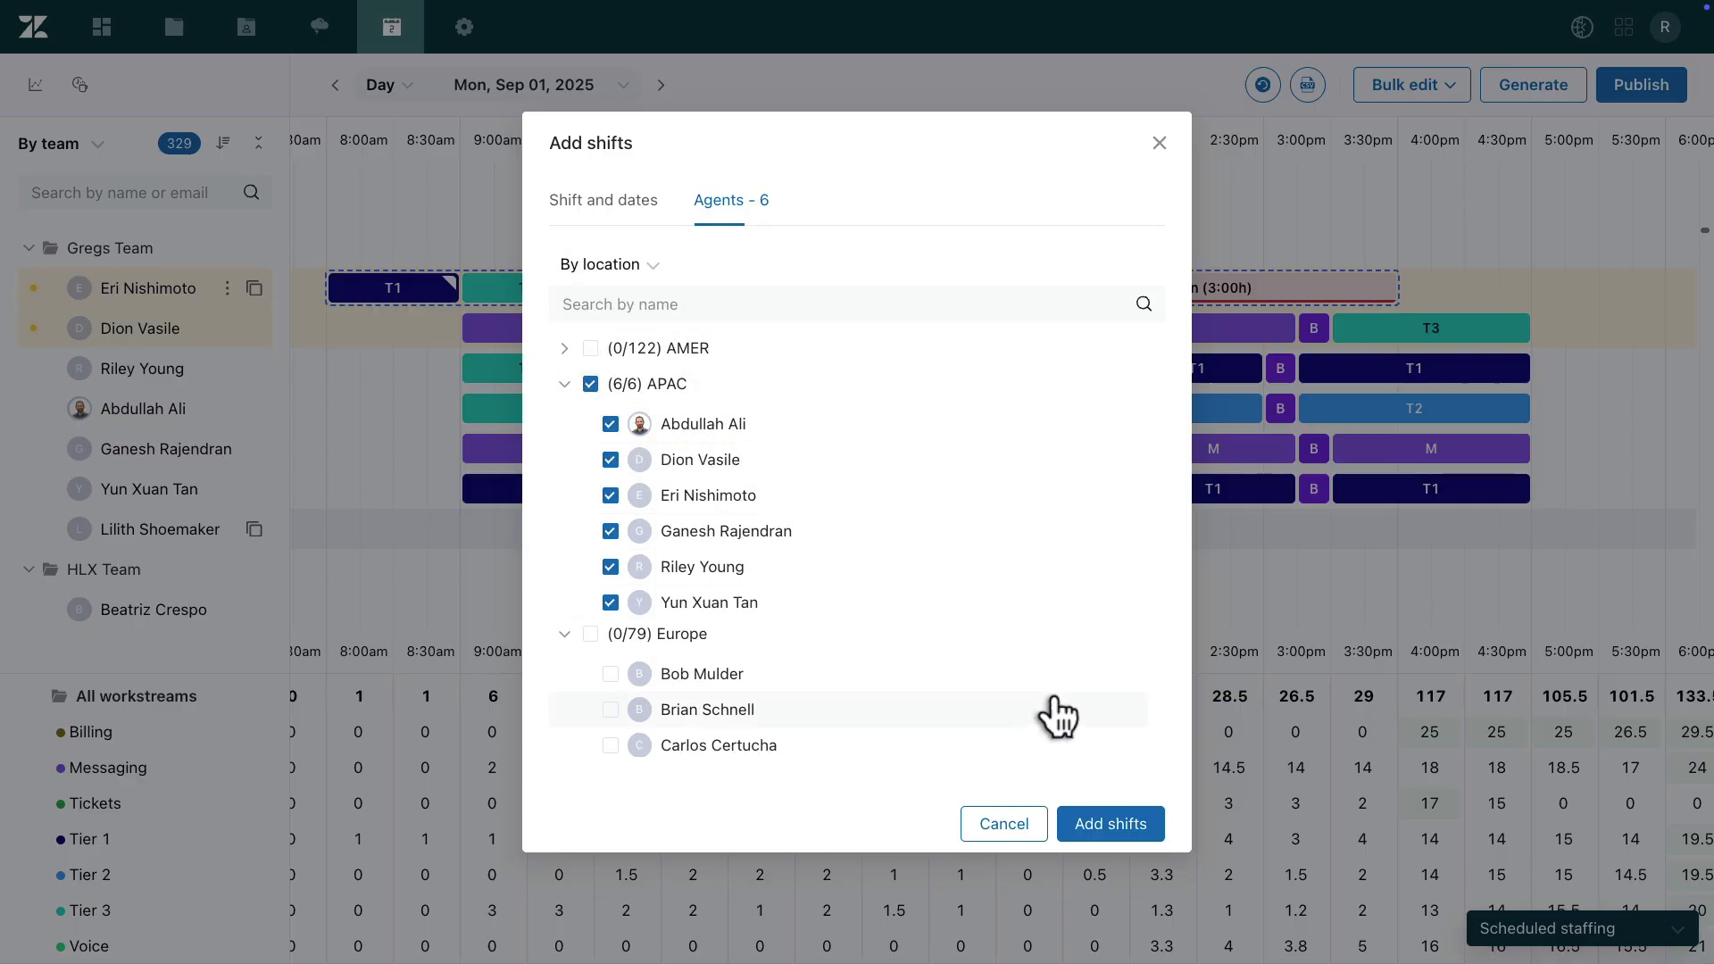
left_click(1135, 816)
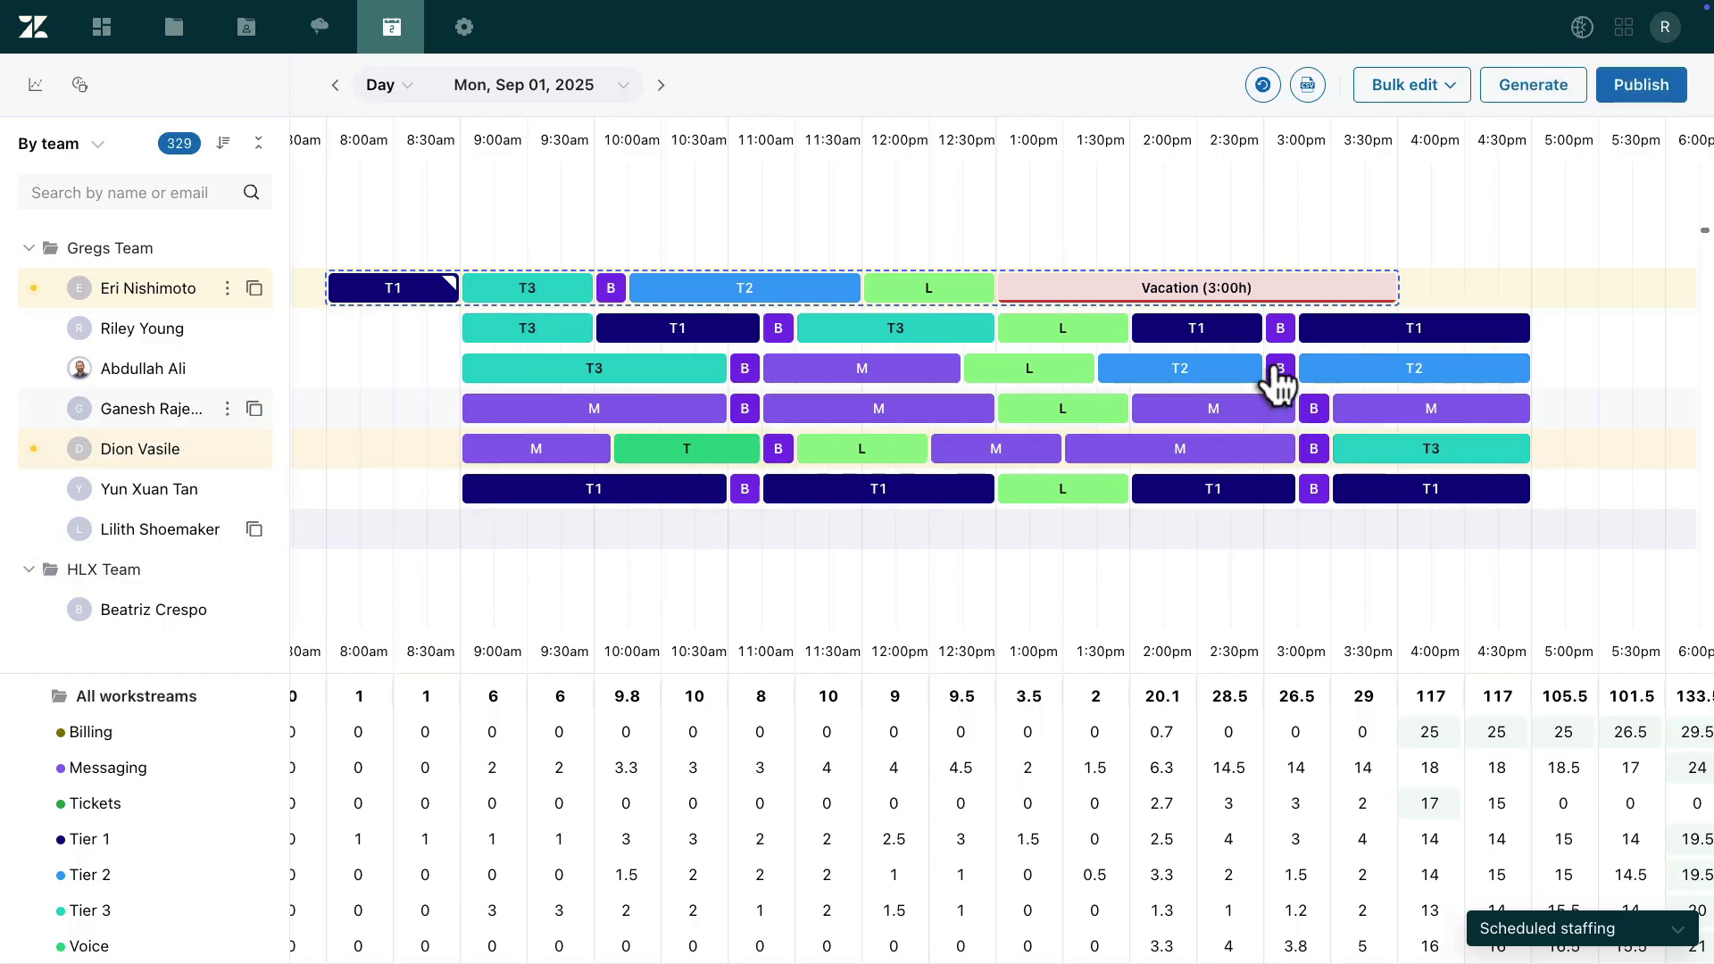
Start a bulk task addition for a Meeting on 09/01/2025 at 10:00am with a duration of 1:00
left_click(1432, 87)
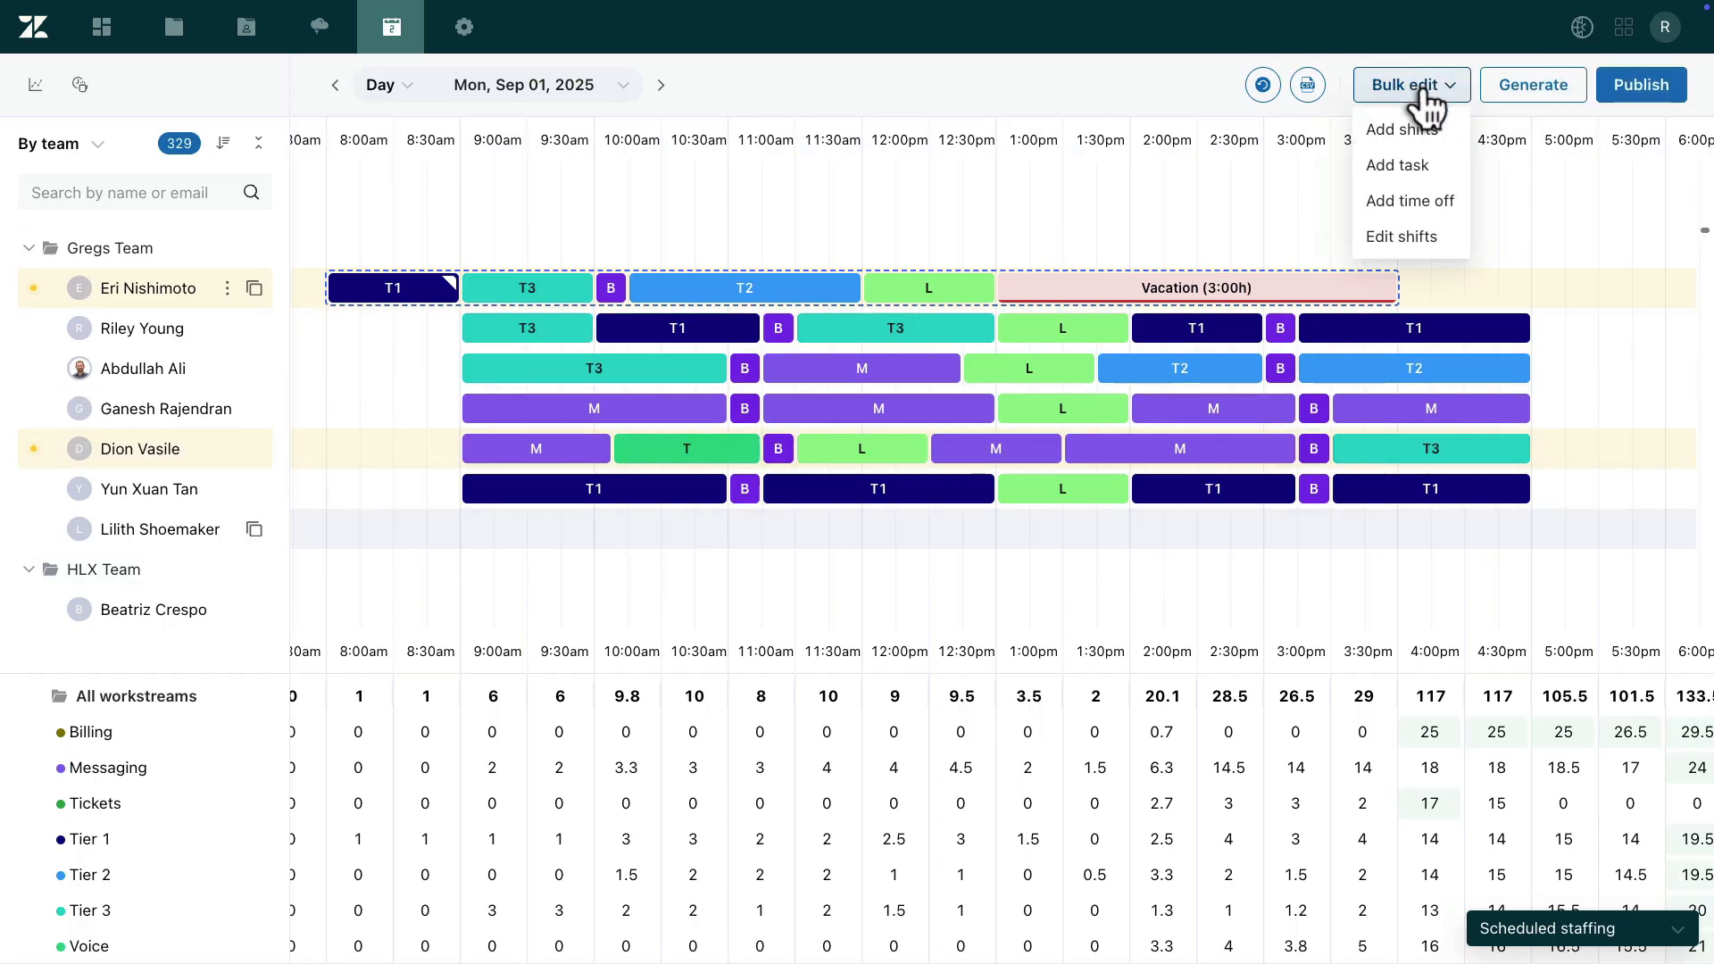
left_click(1431, 165)
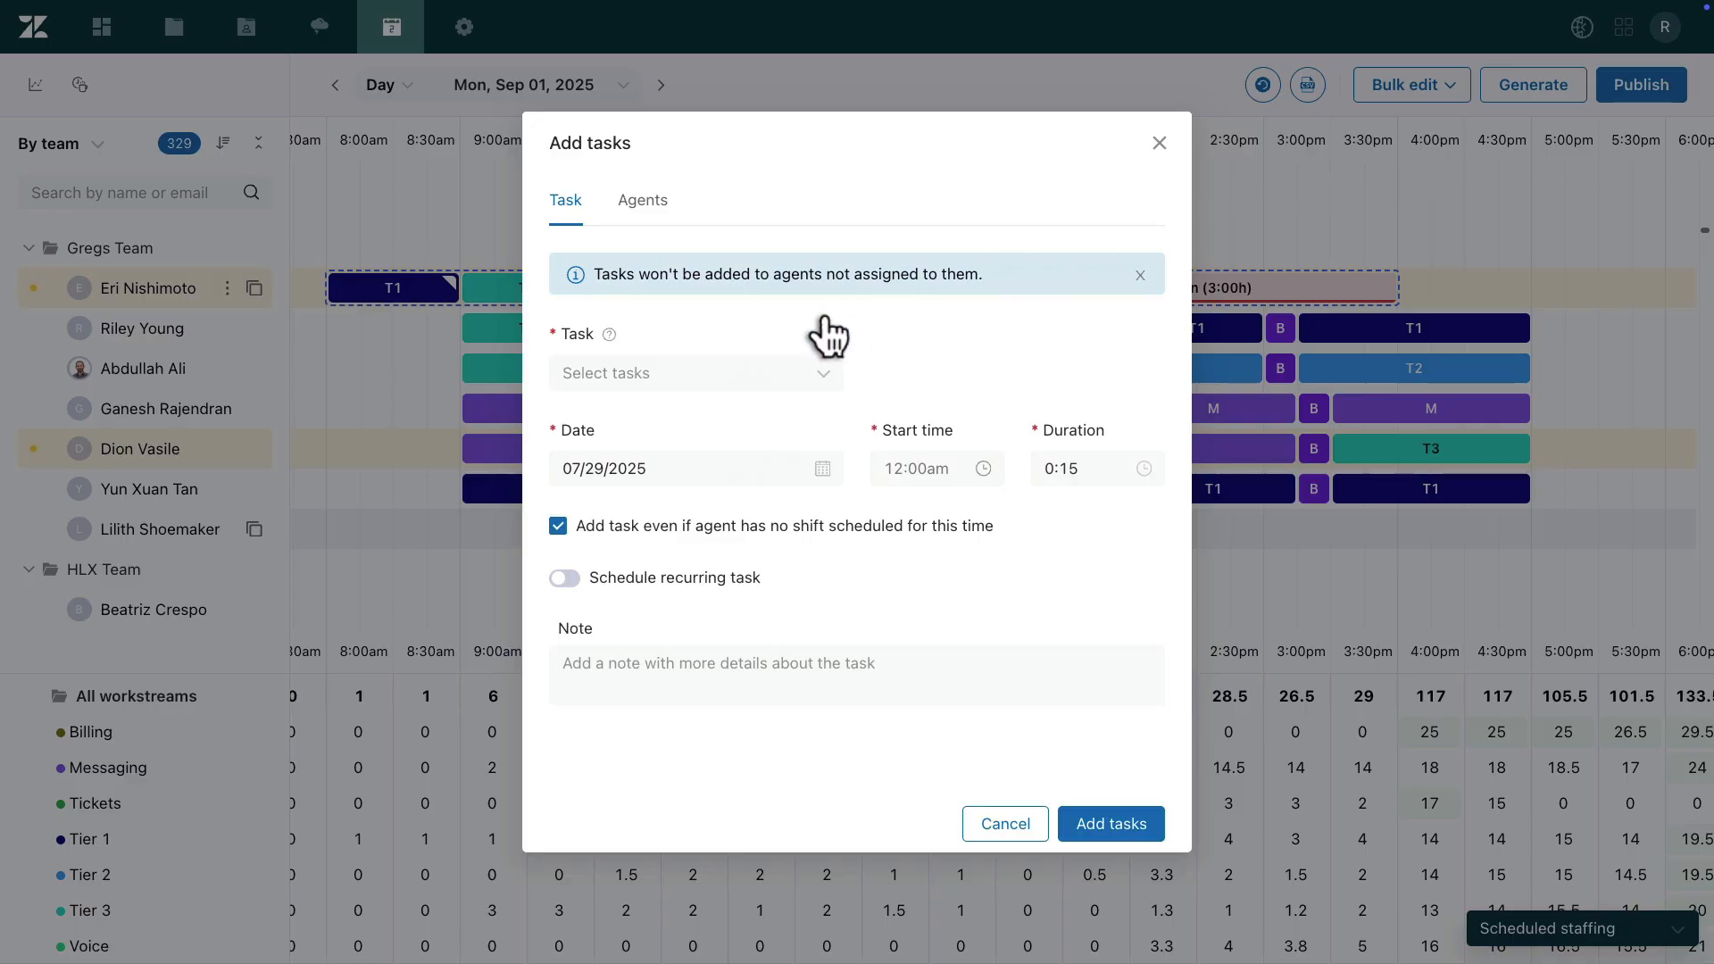
left_click(774, 367)
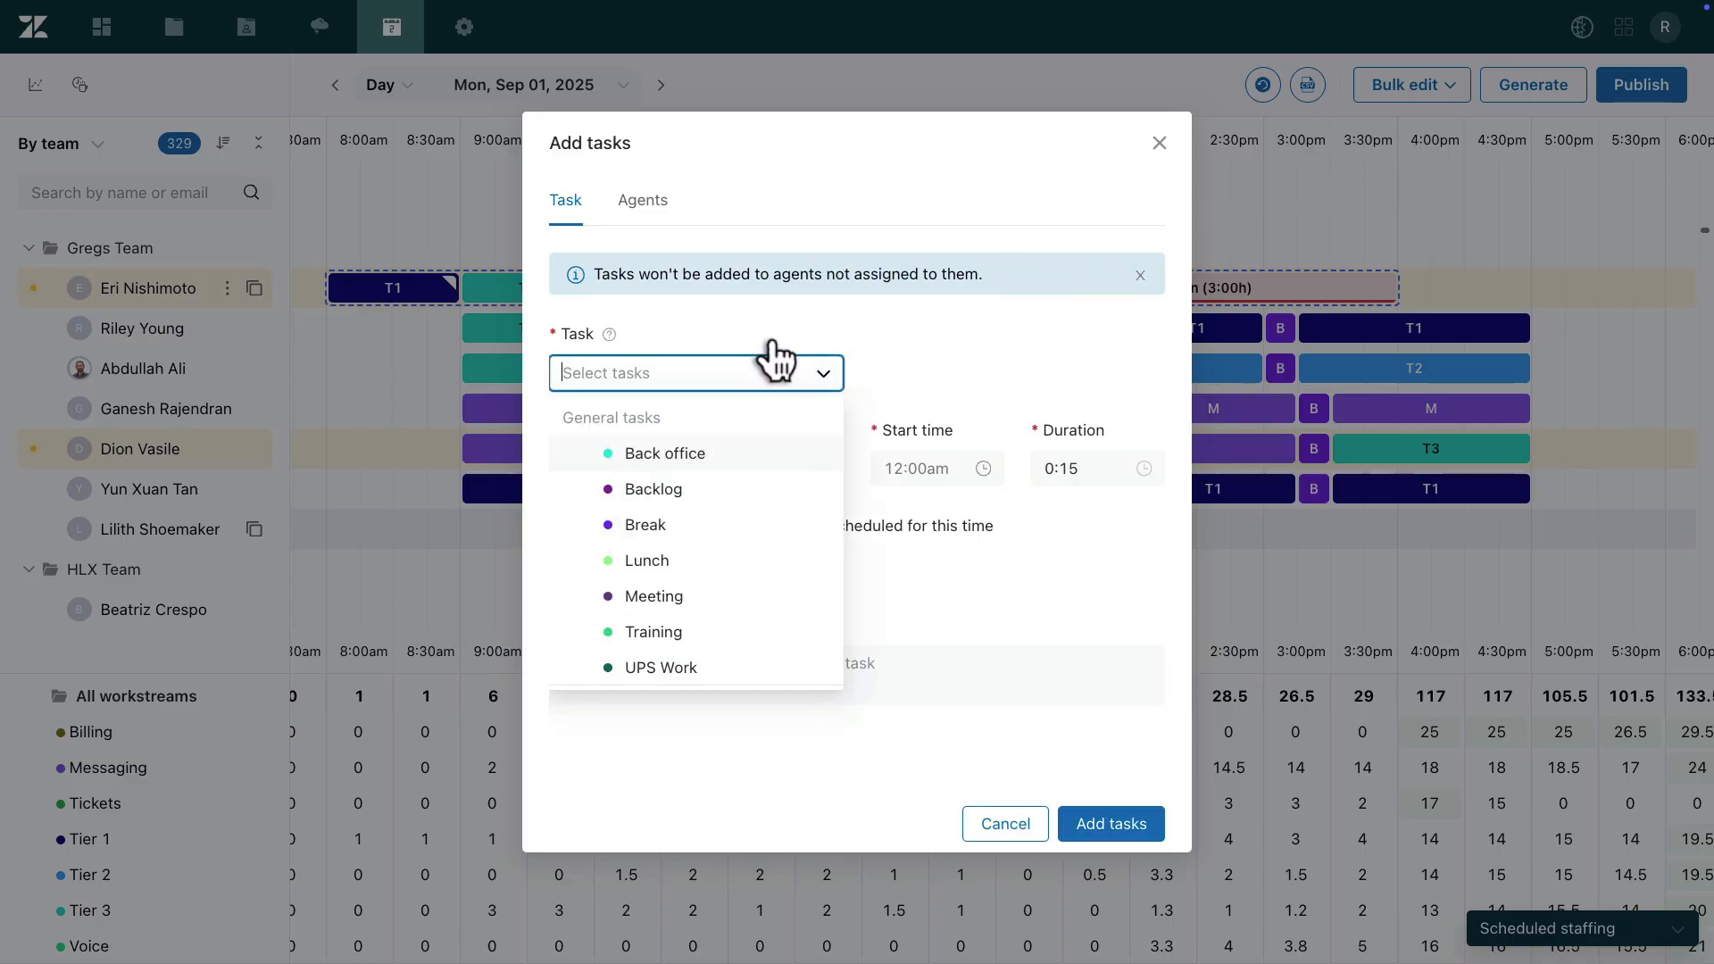
left_click(728, 597)
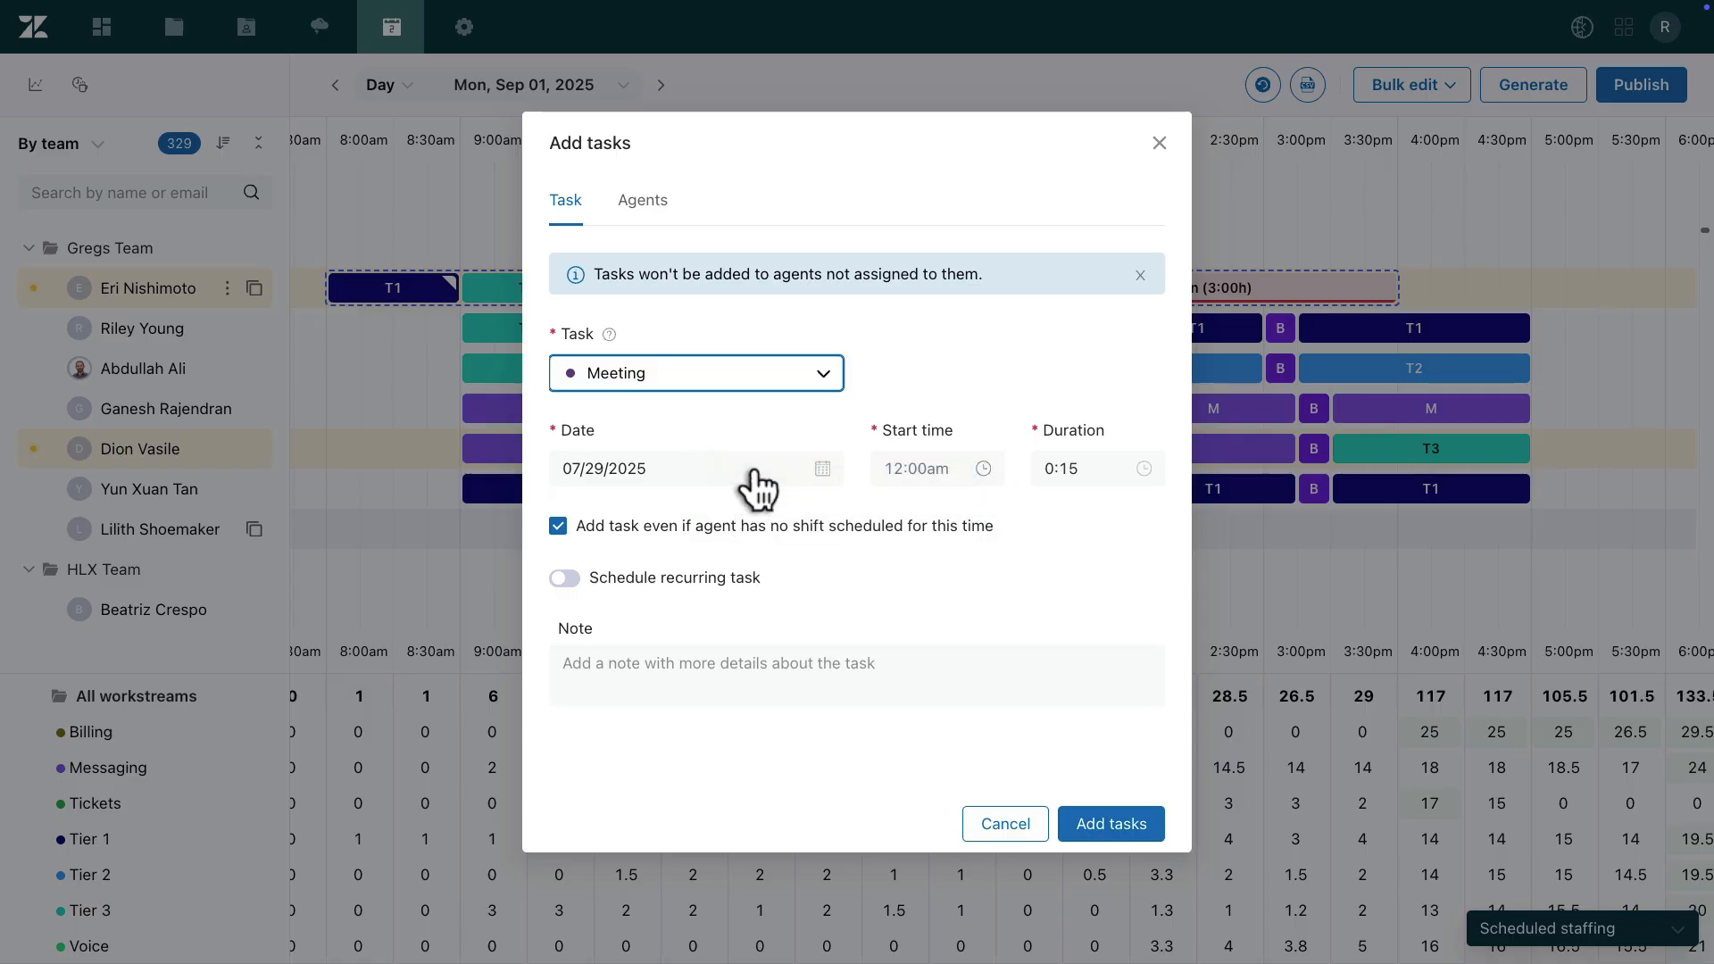
left_click(819, 466)
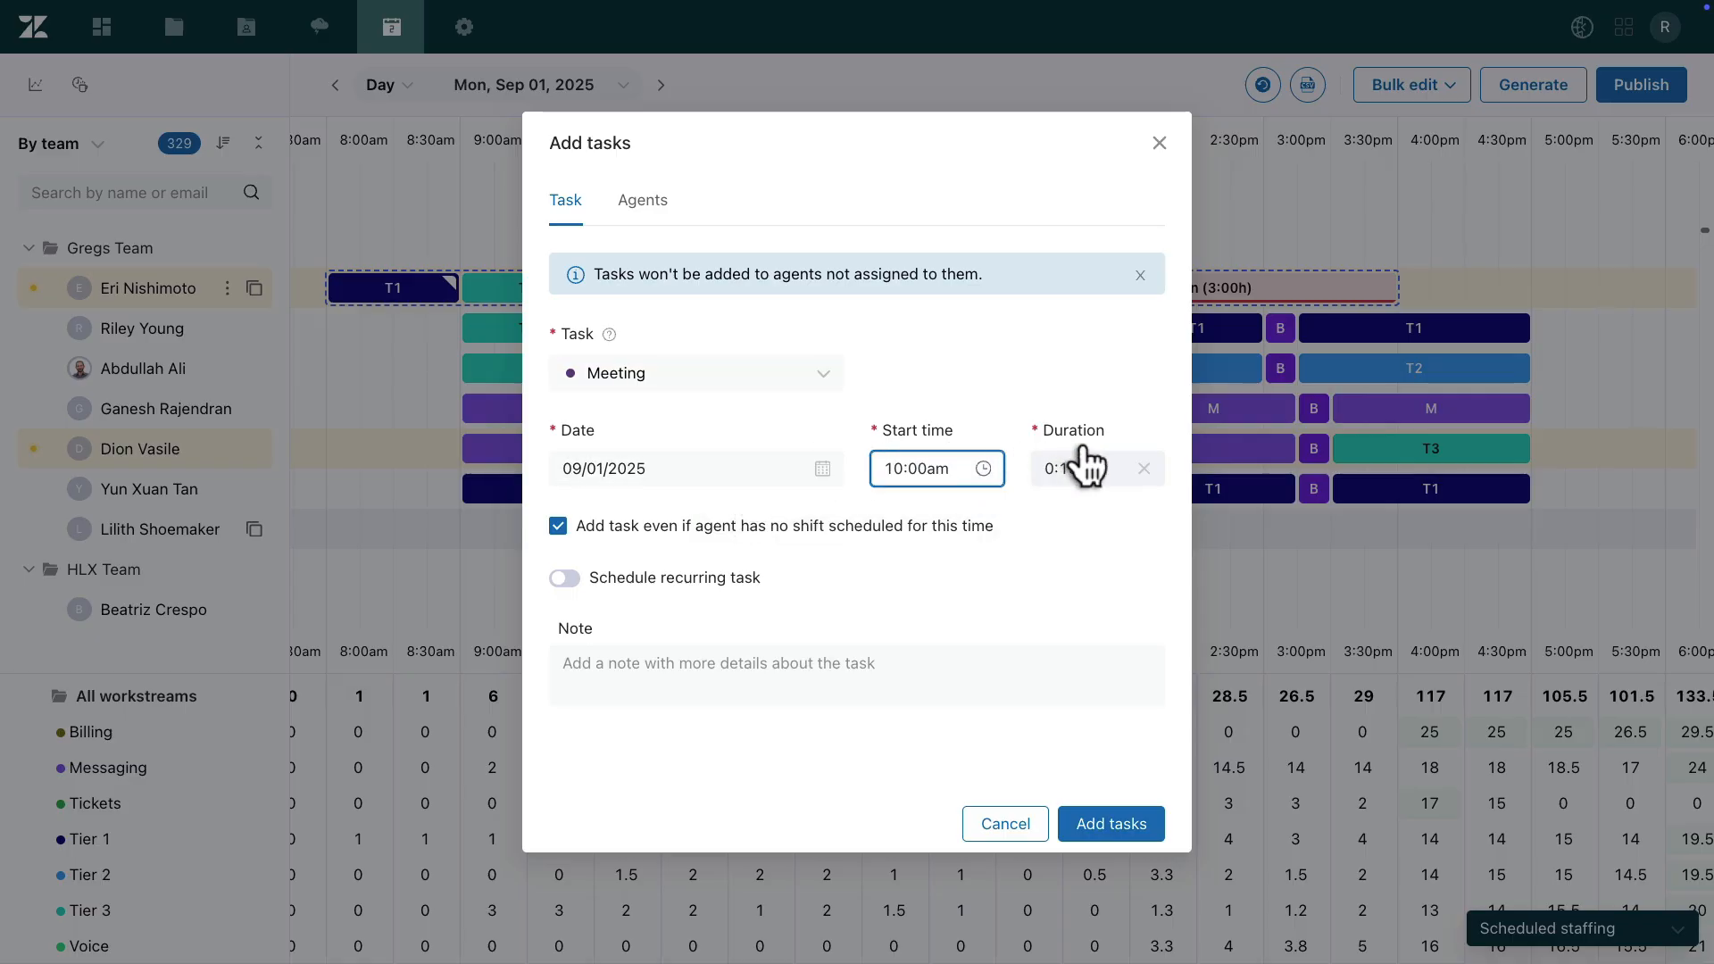
left_click(1062, 471)
type("1:00")
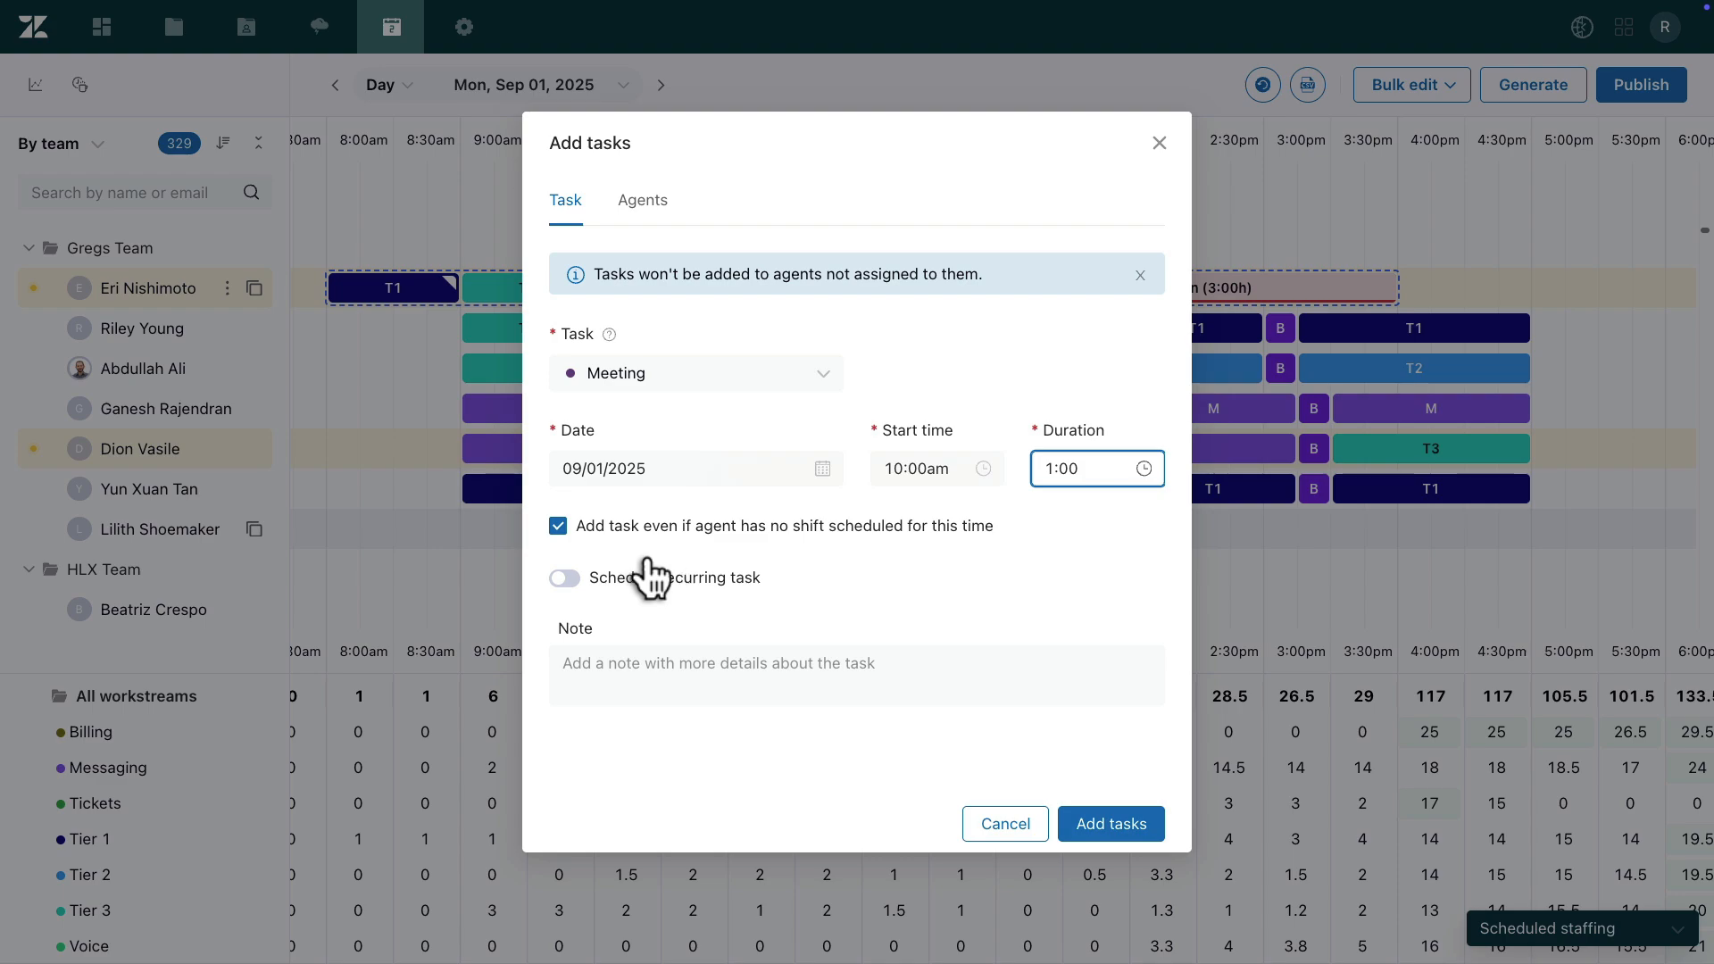
Review the recurring schedule options for the Meeting task, leaving recurrence switched off
left_click(563, 578)
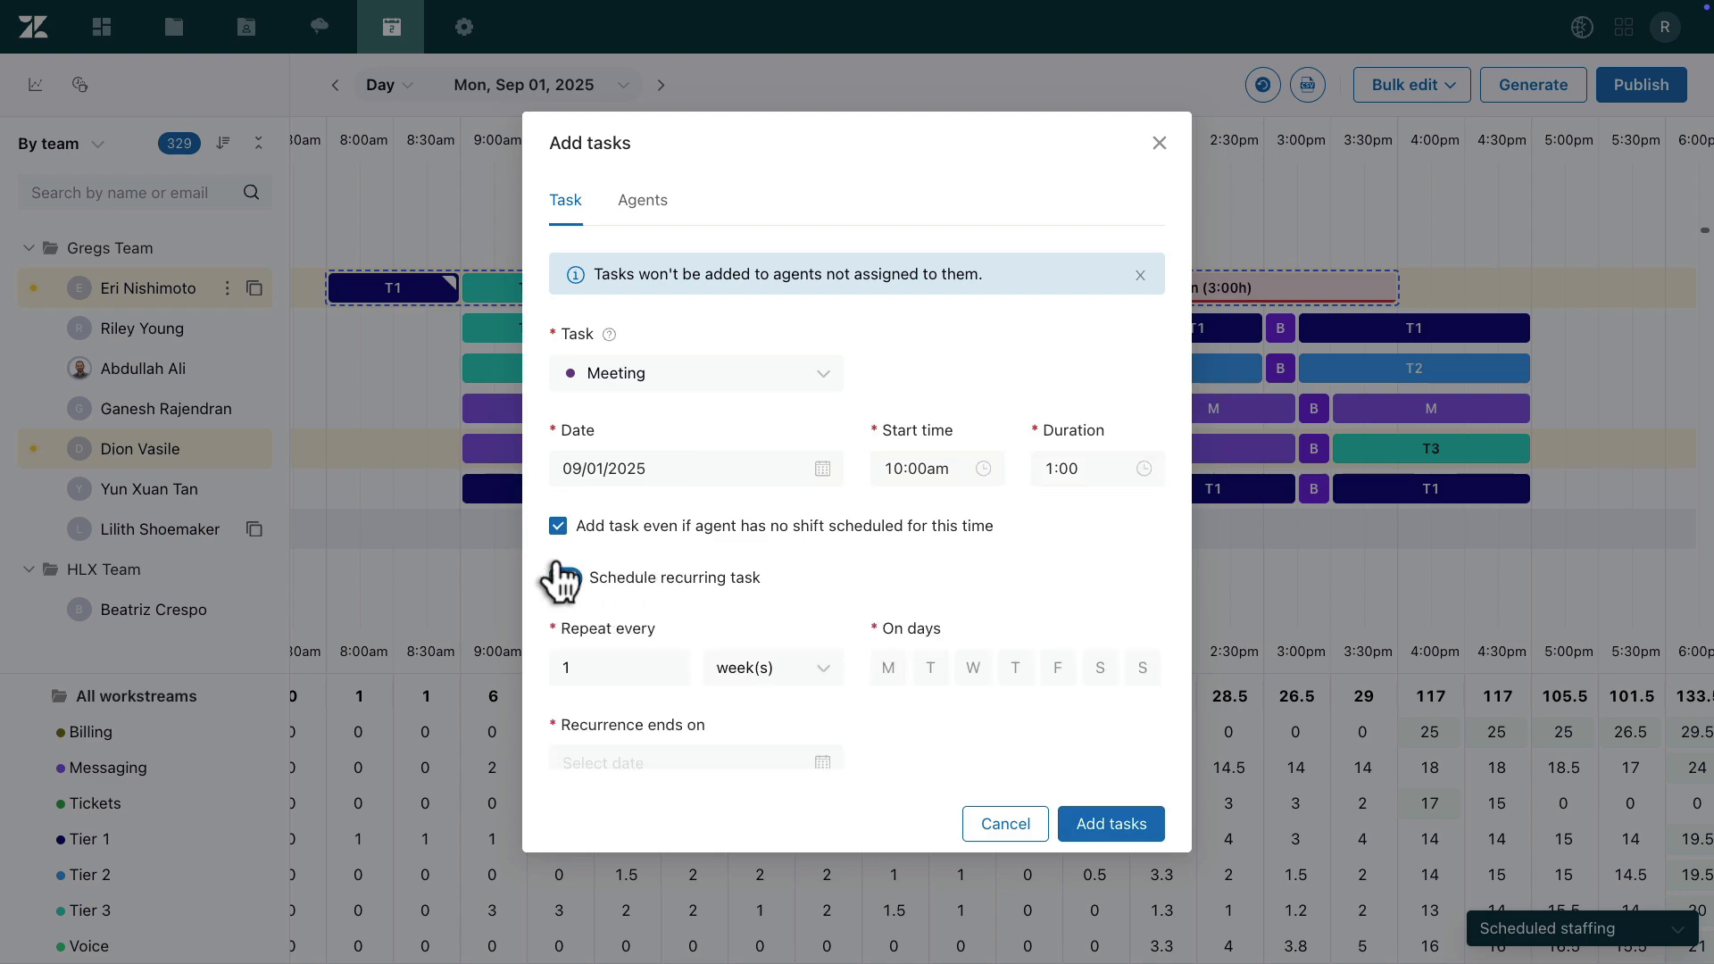
scroll(561, 580, "down", 3)
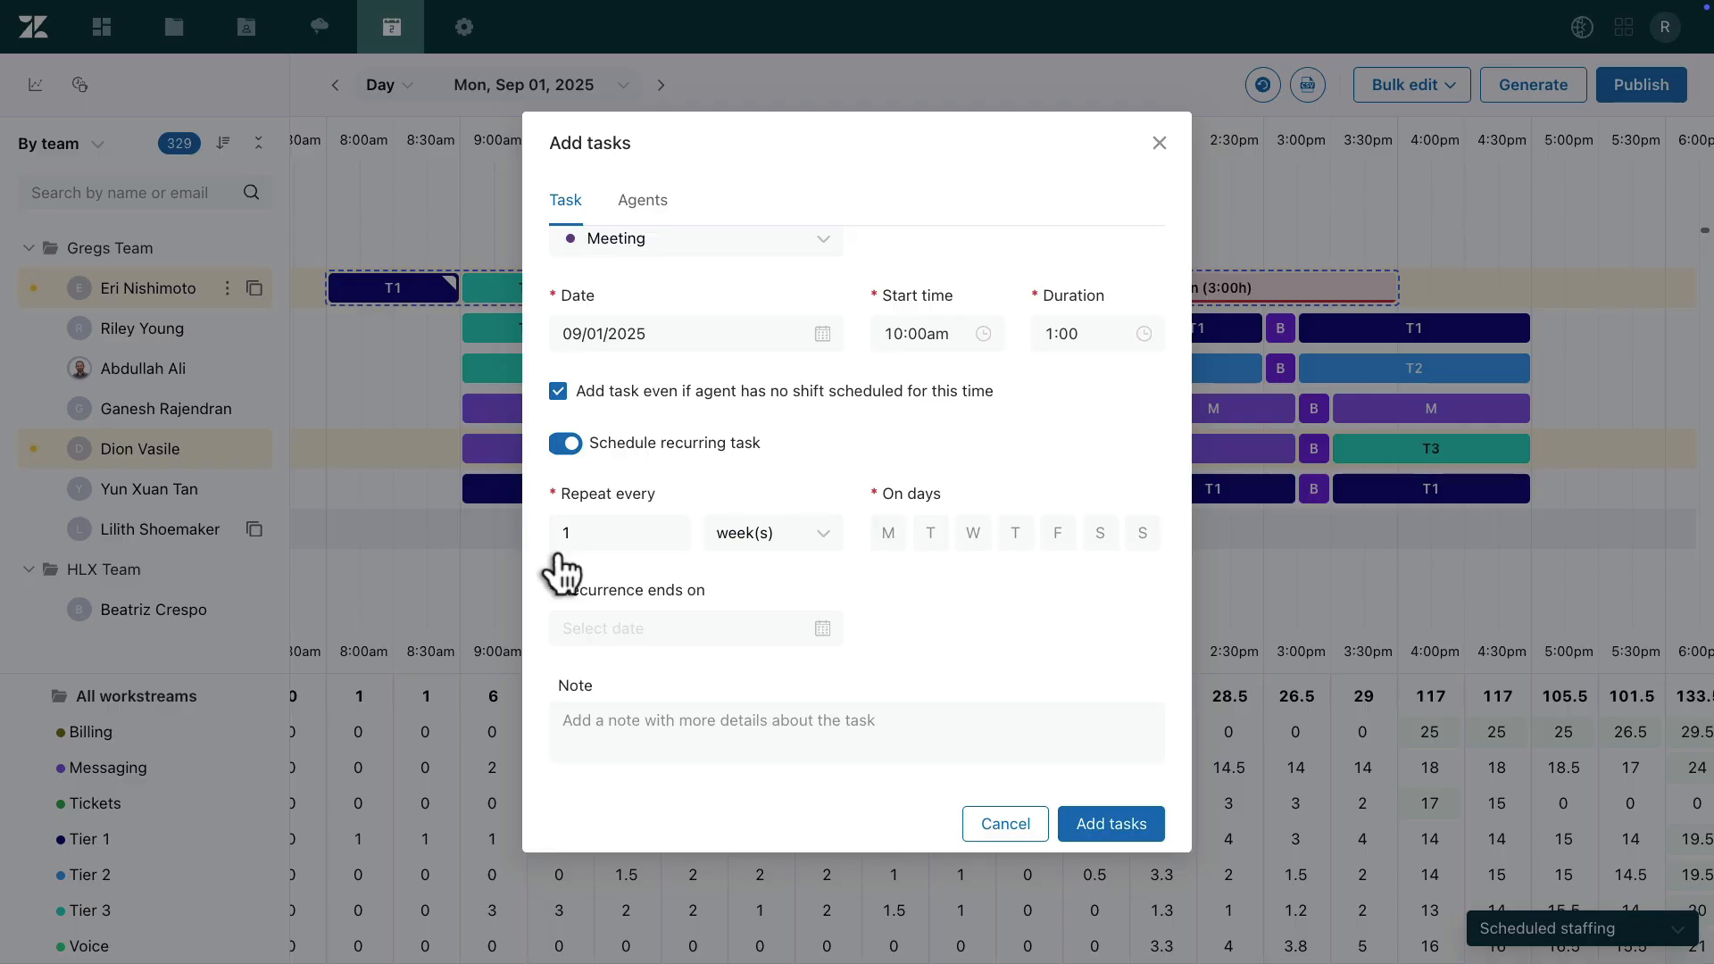
left_click(565, 443)
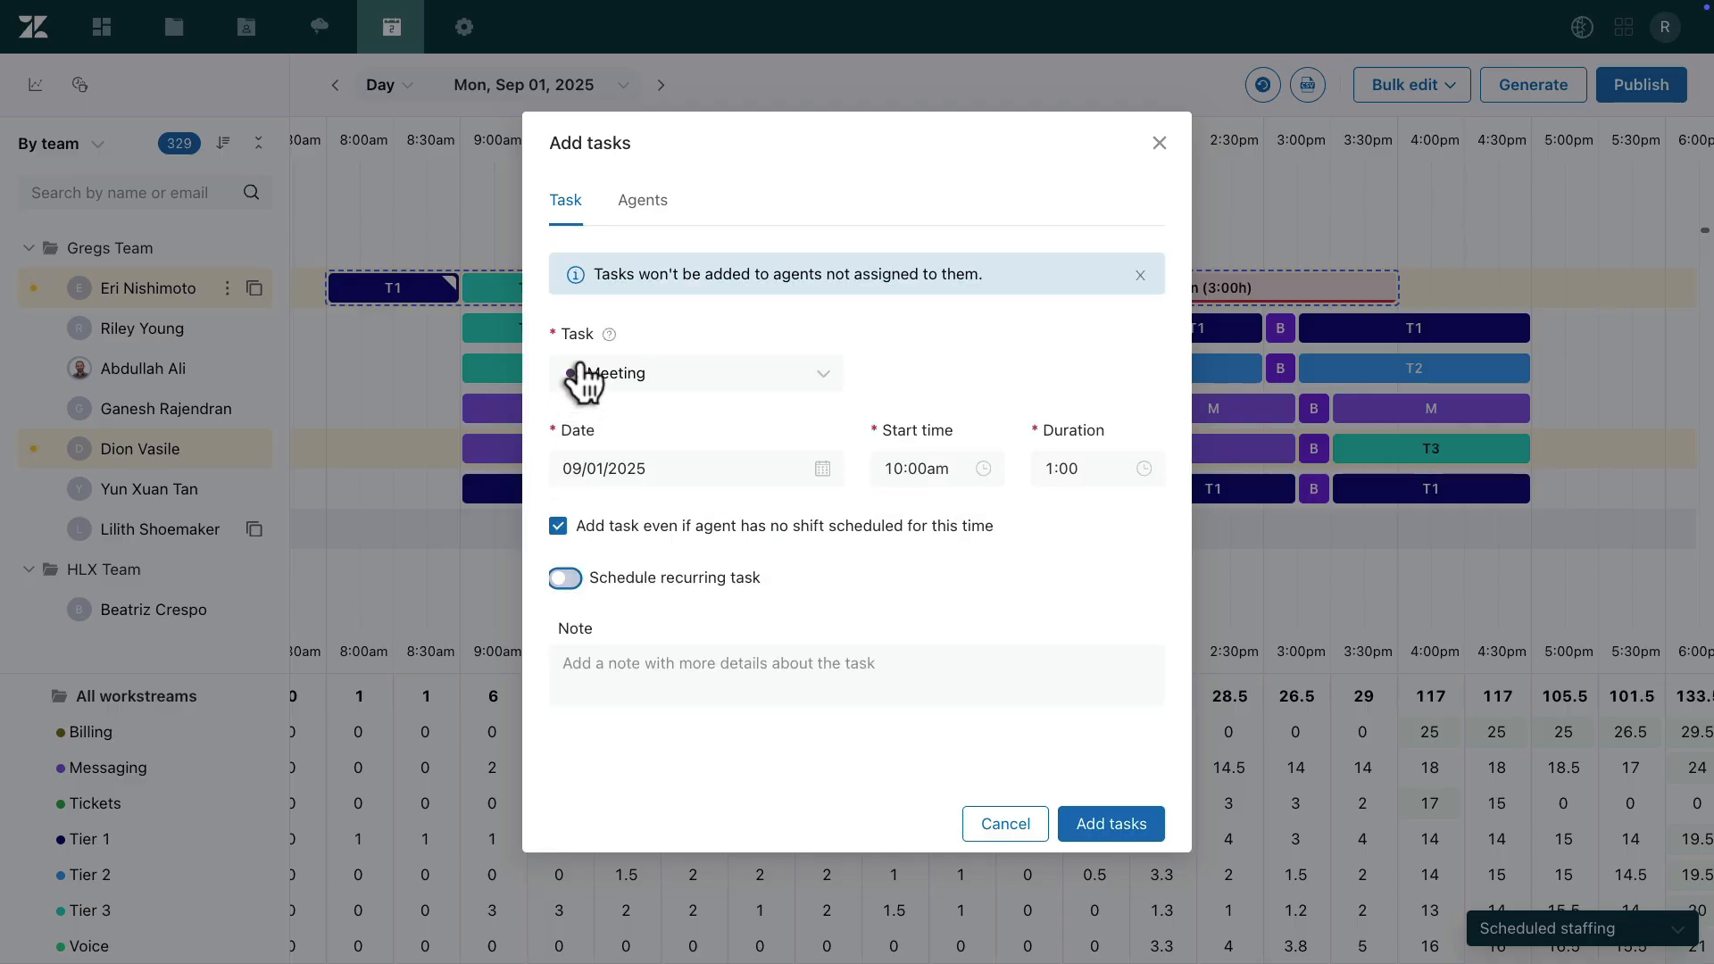
List the agents by team, select every agent in the first listed team and add the Meeting task to them
left_click(639, 199)
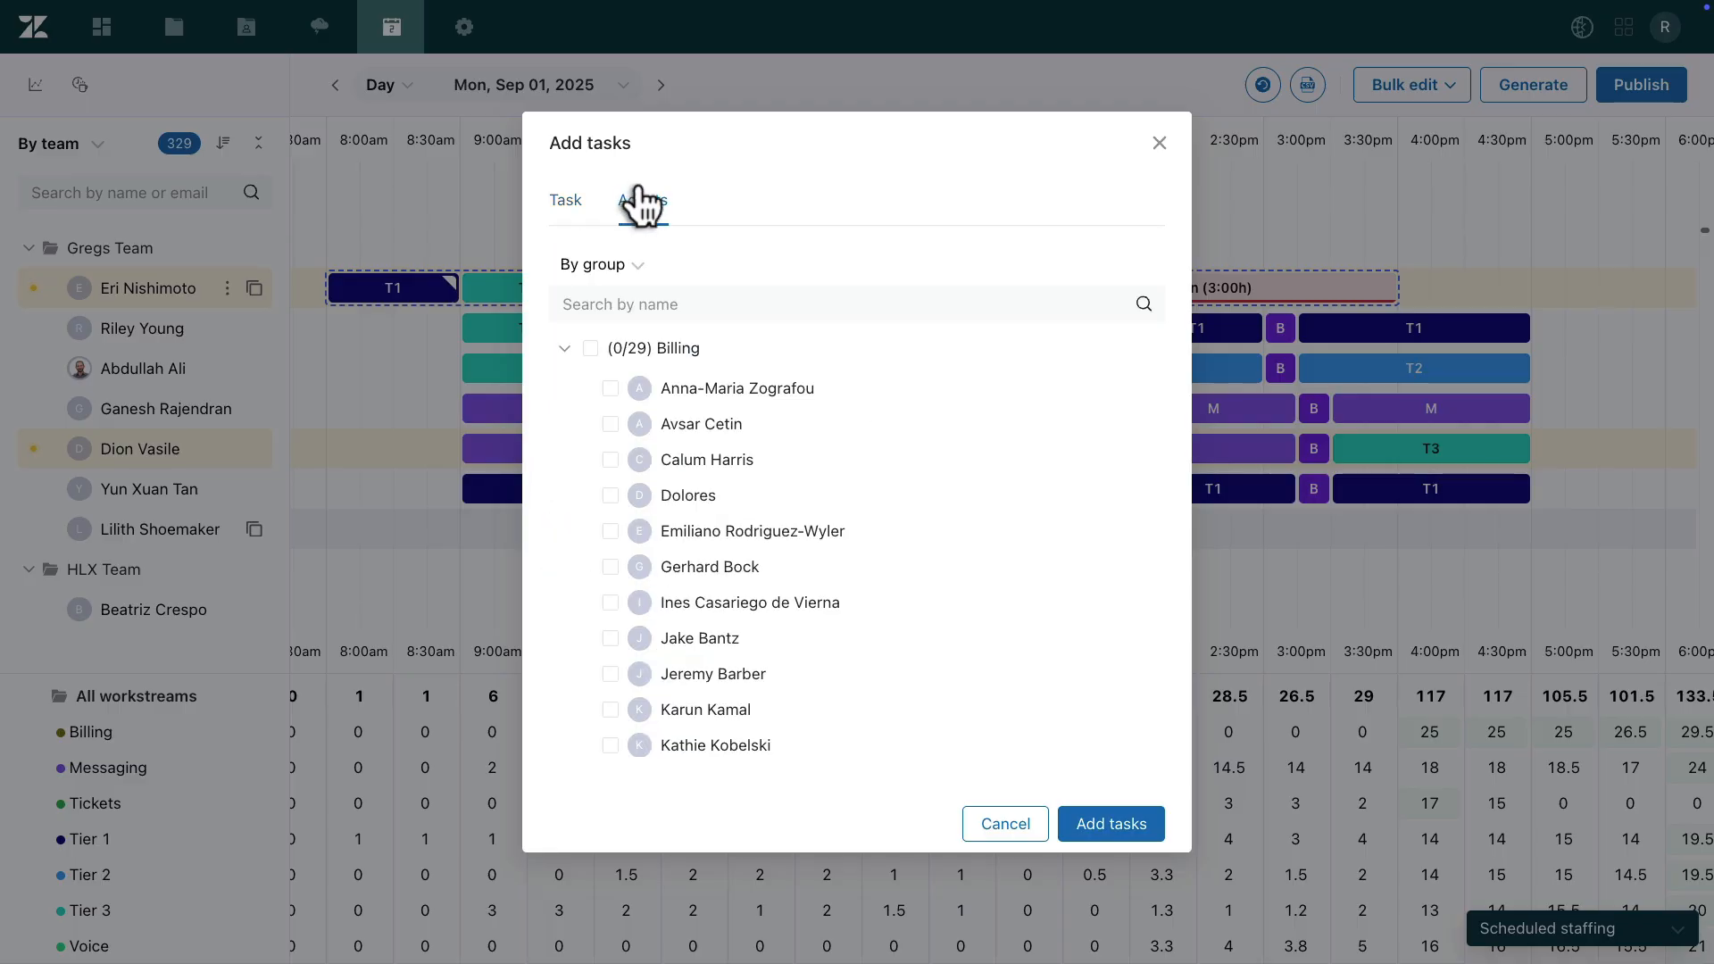
left_click(622, 264)
left_click(618, 339)
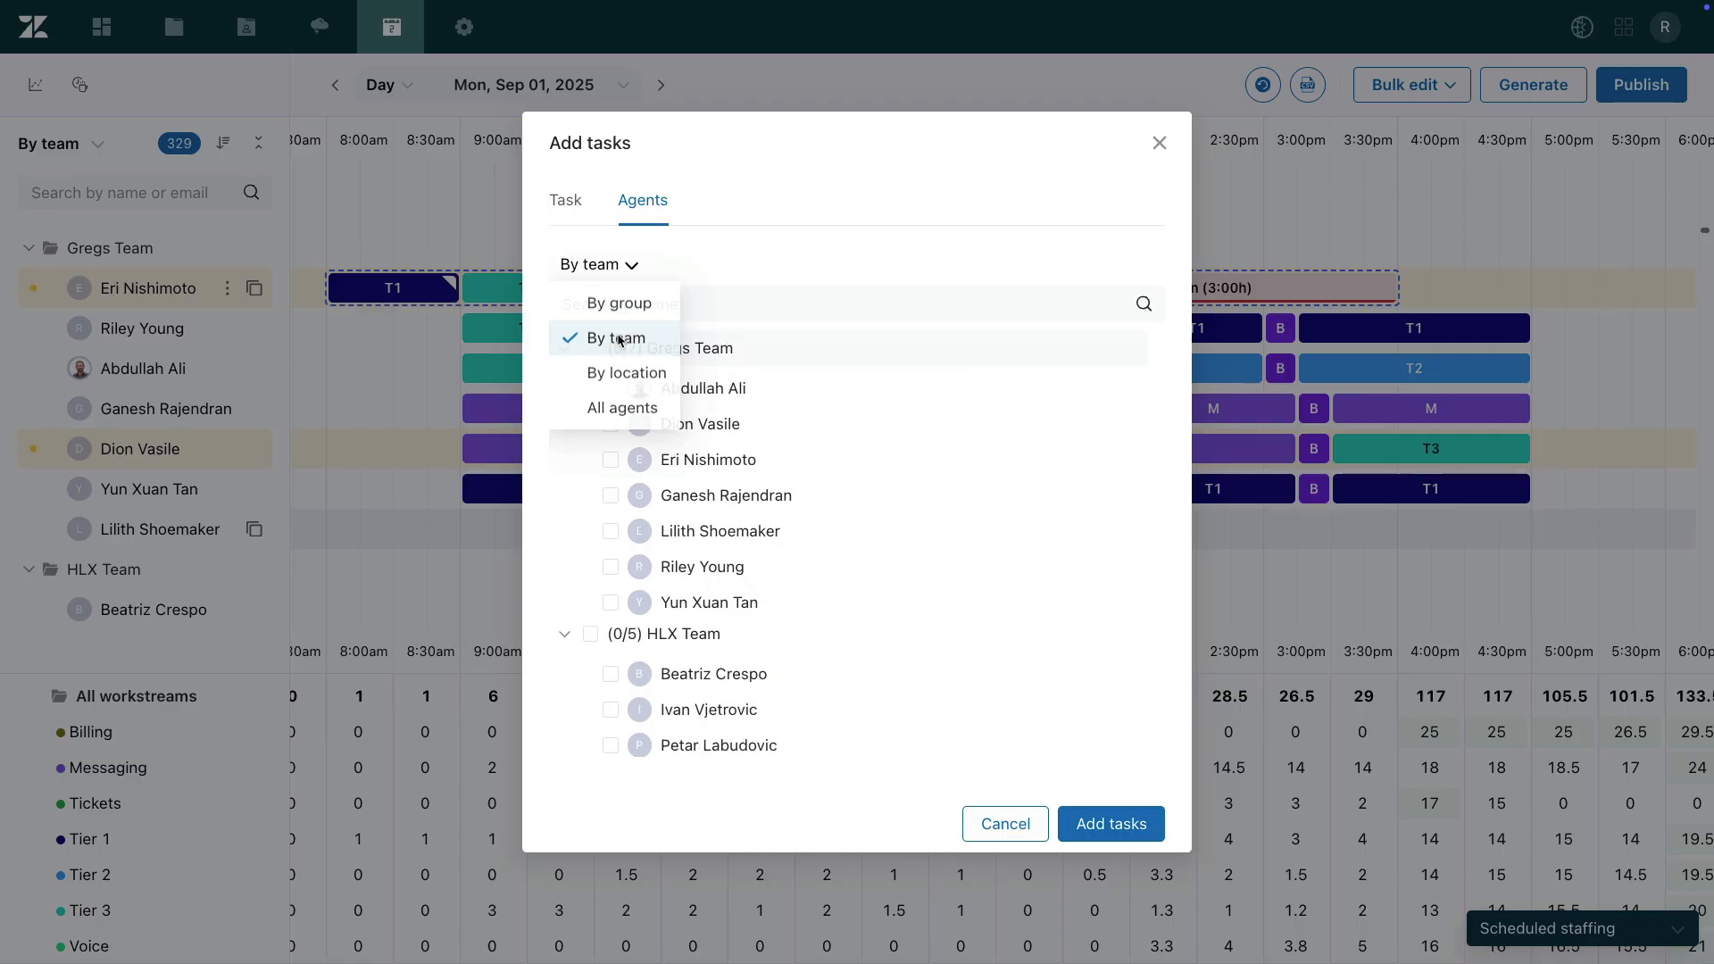
left_click(591, 347)
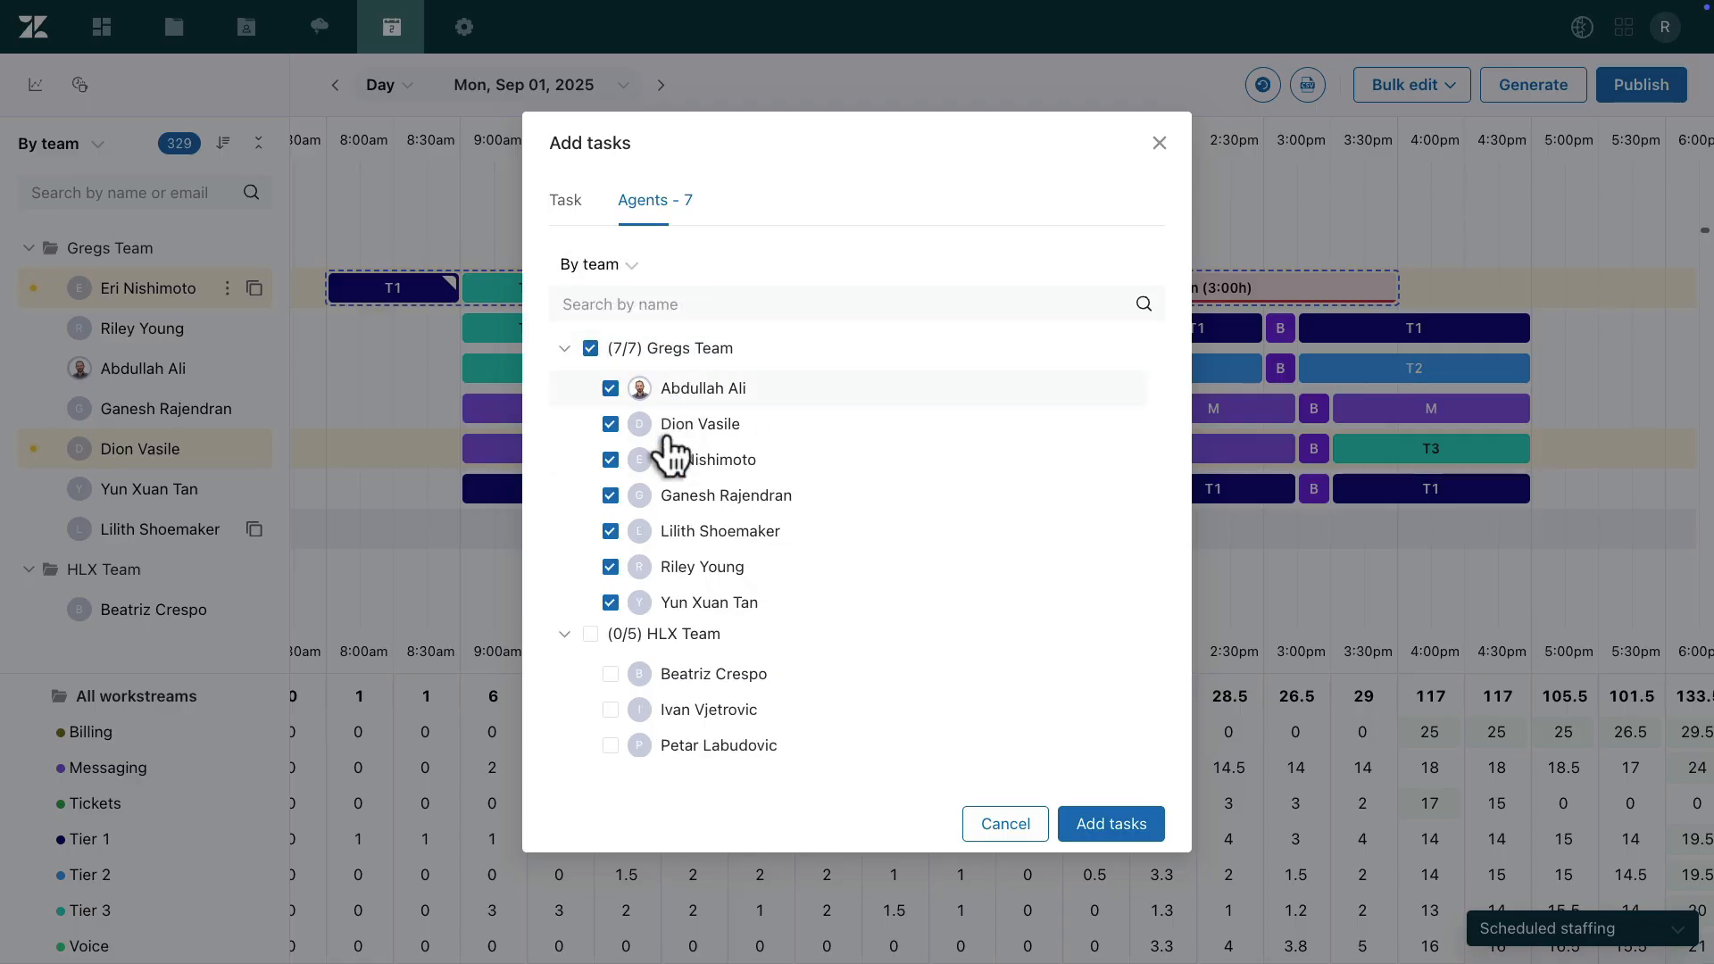
left_click(1096, 816)
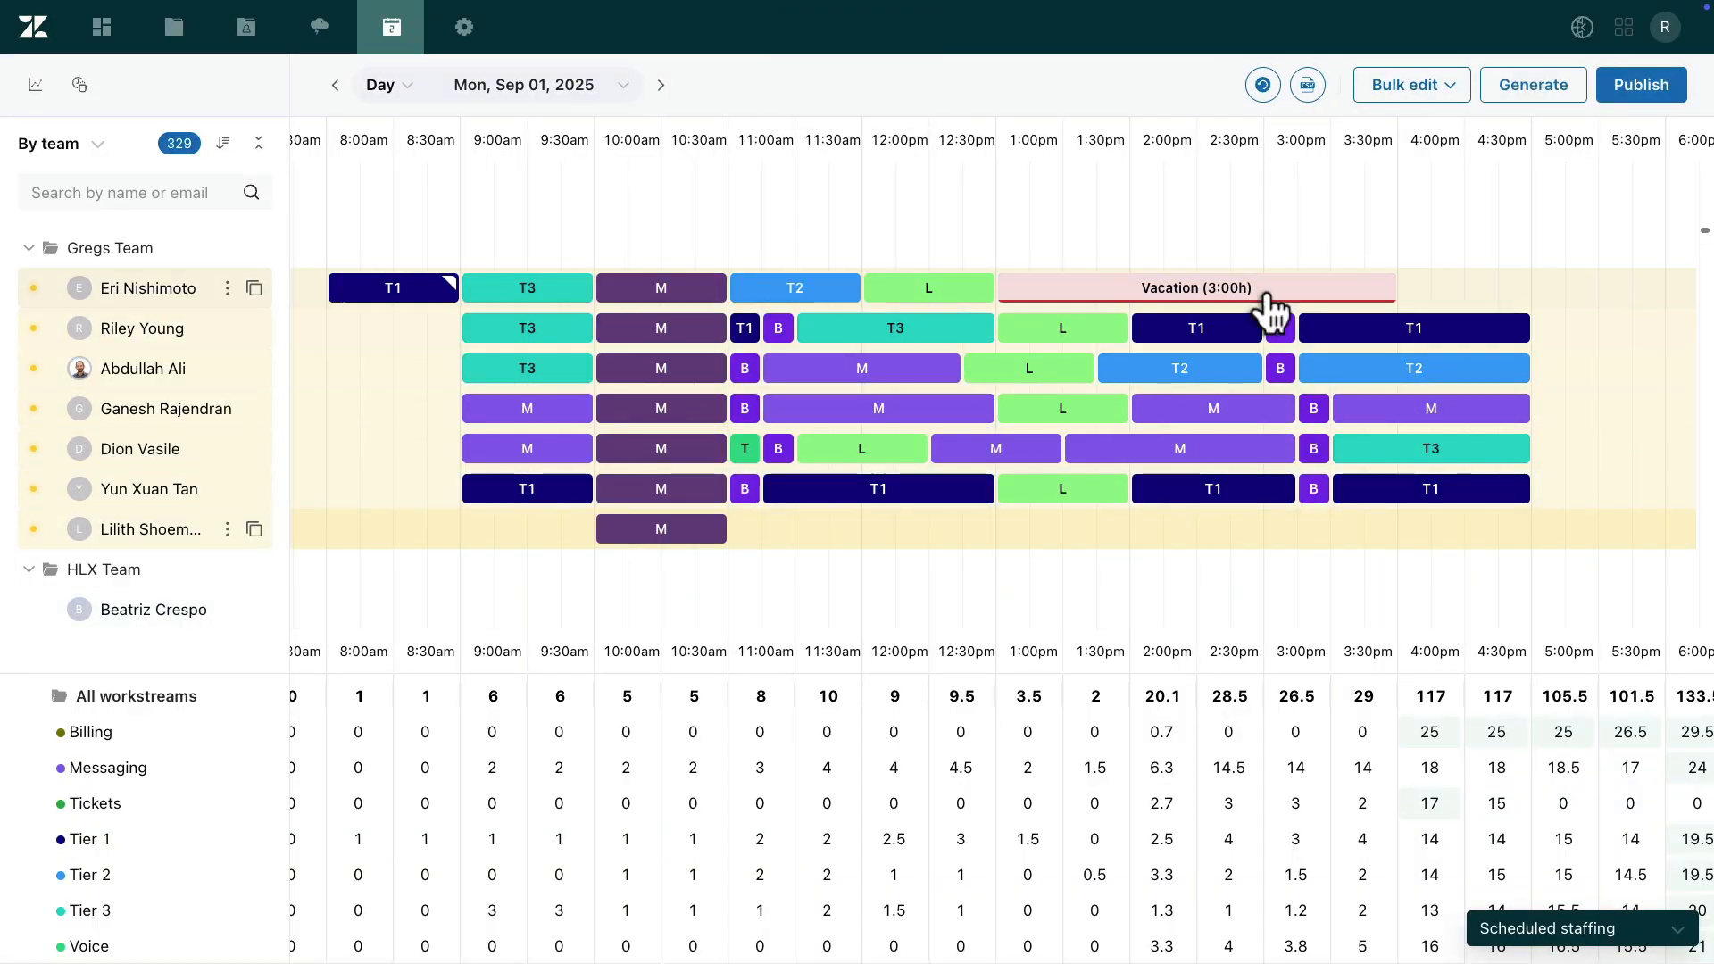
Start a bulk time off addition with the reason Public Holiday (EMEA) and the type Full day
left_click(1446, 86)
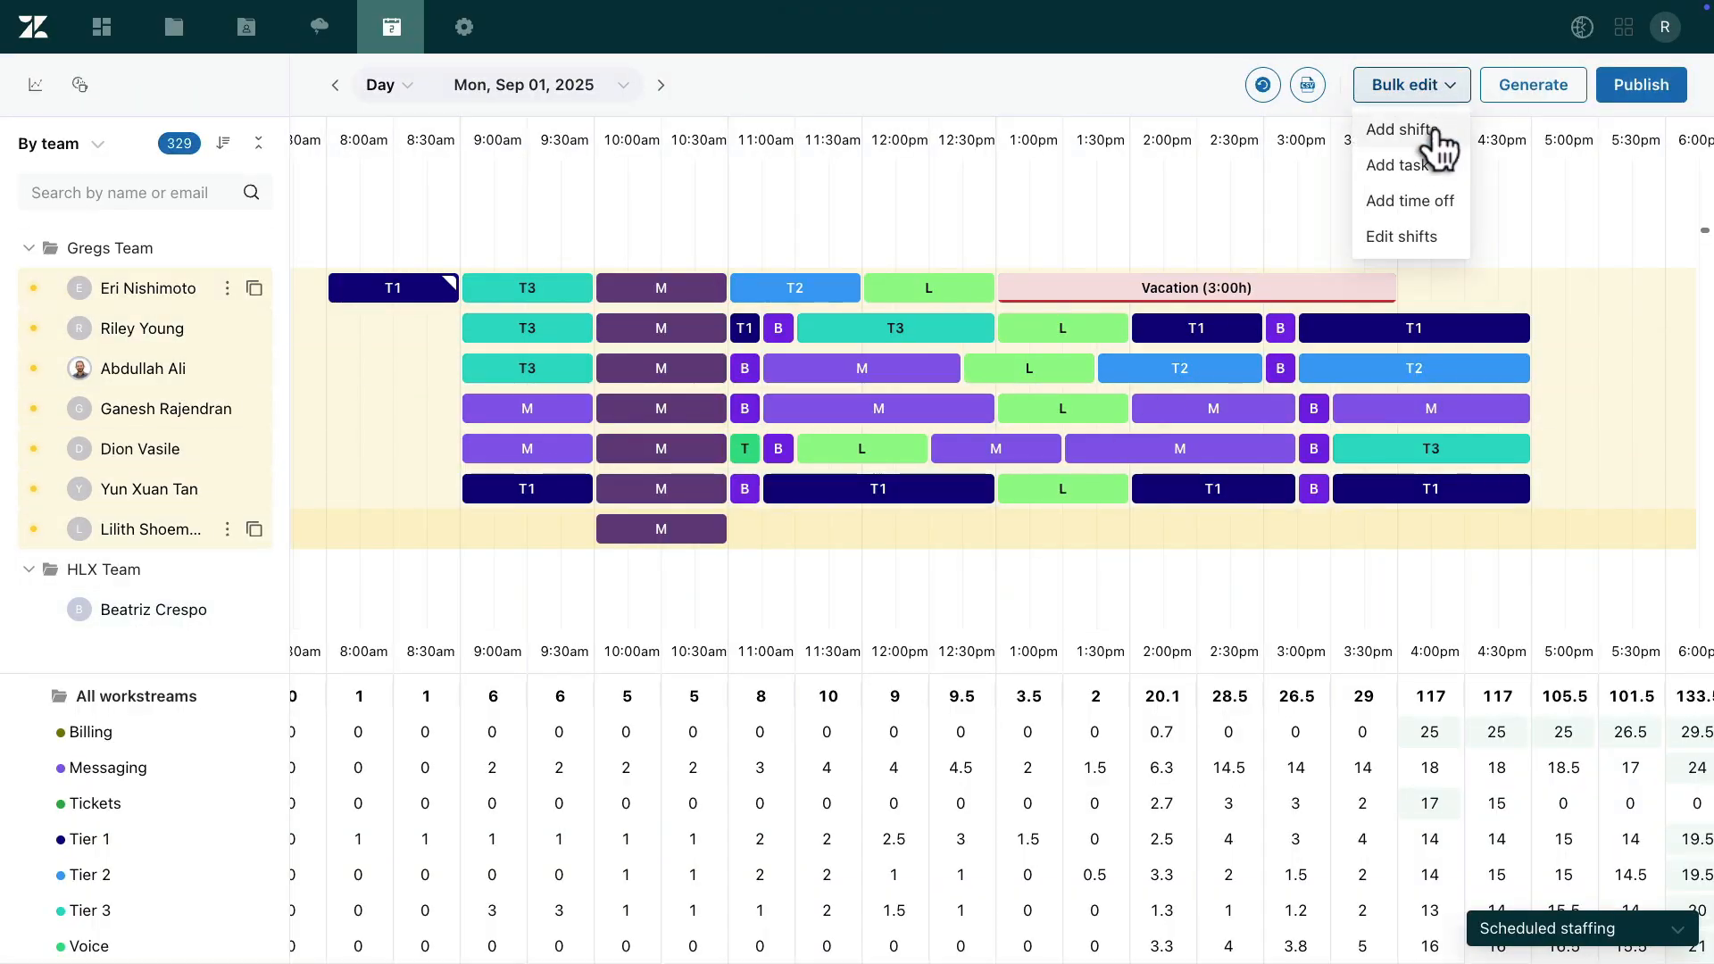
left_click(1435, 201)
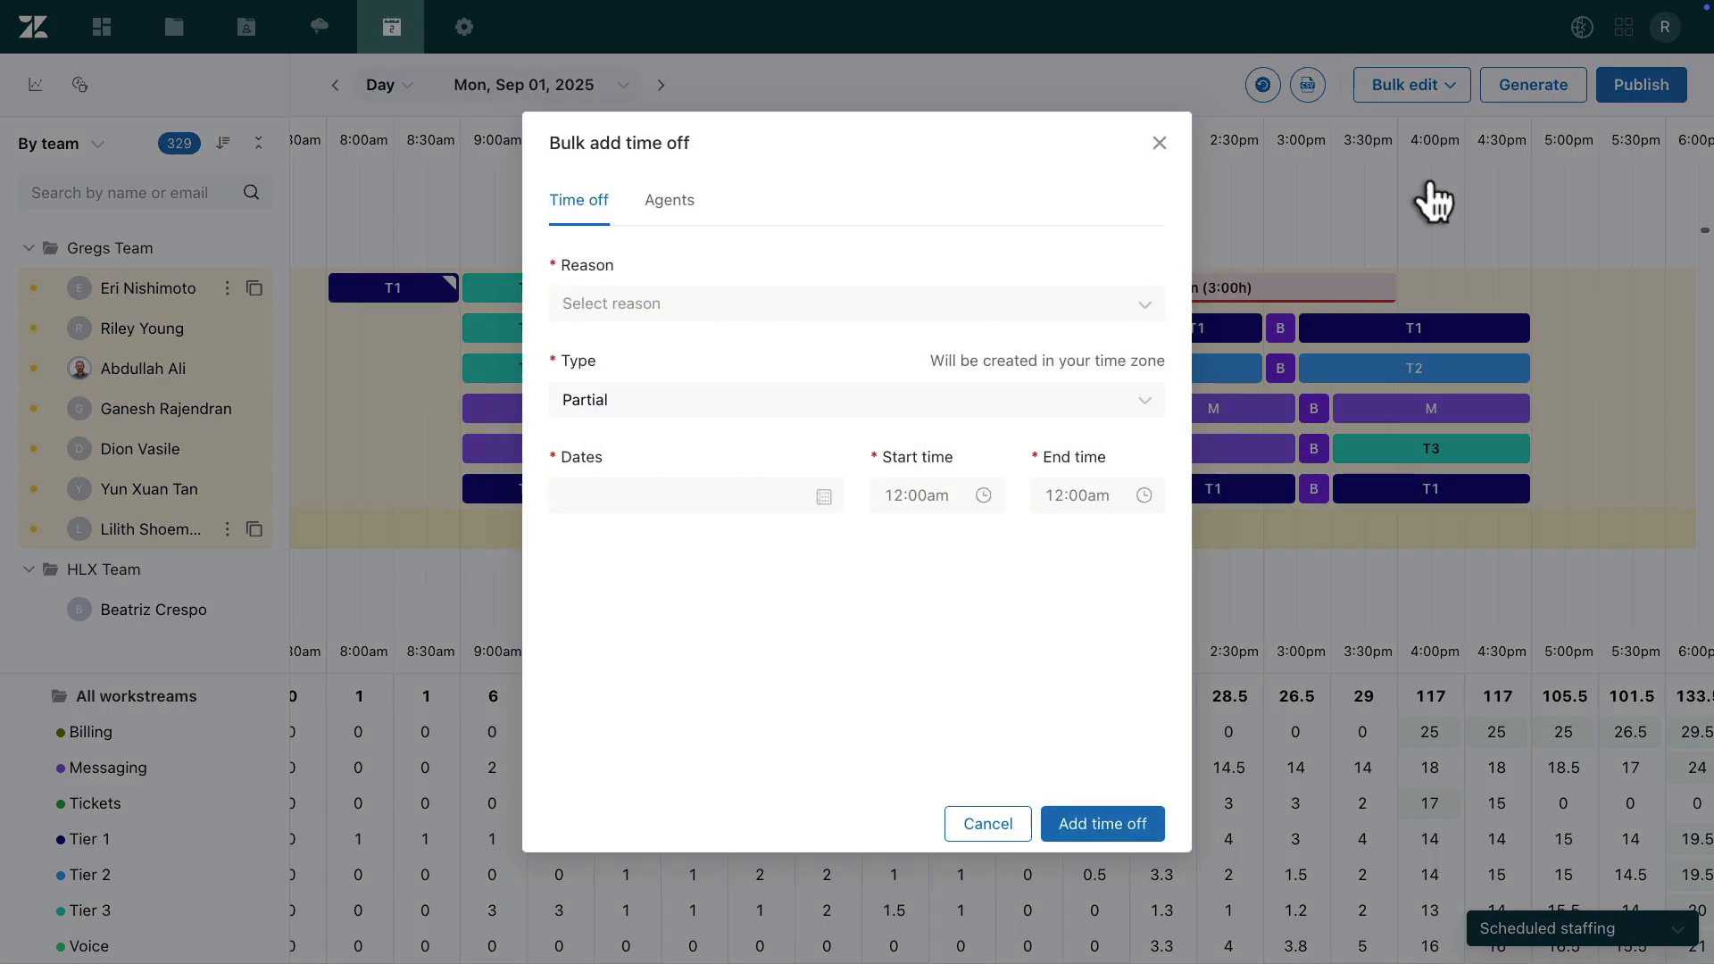
left_click(1142, 303)
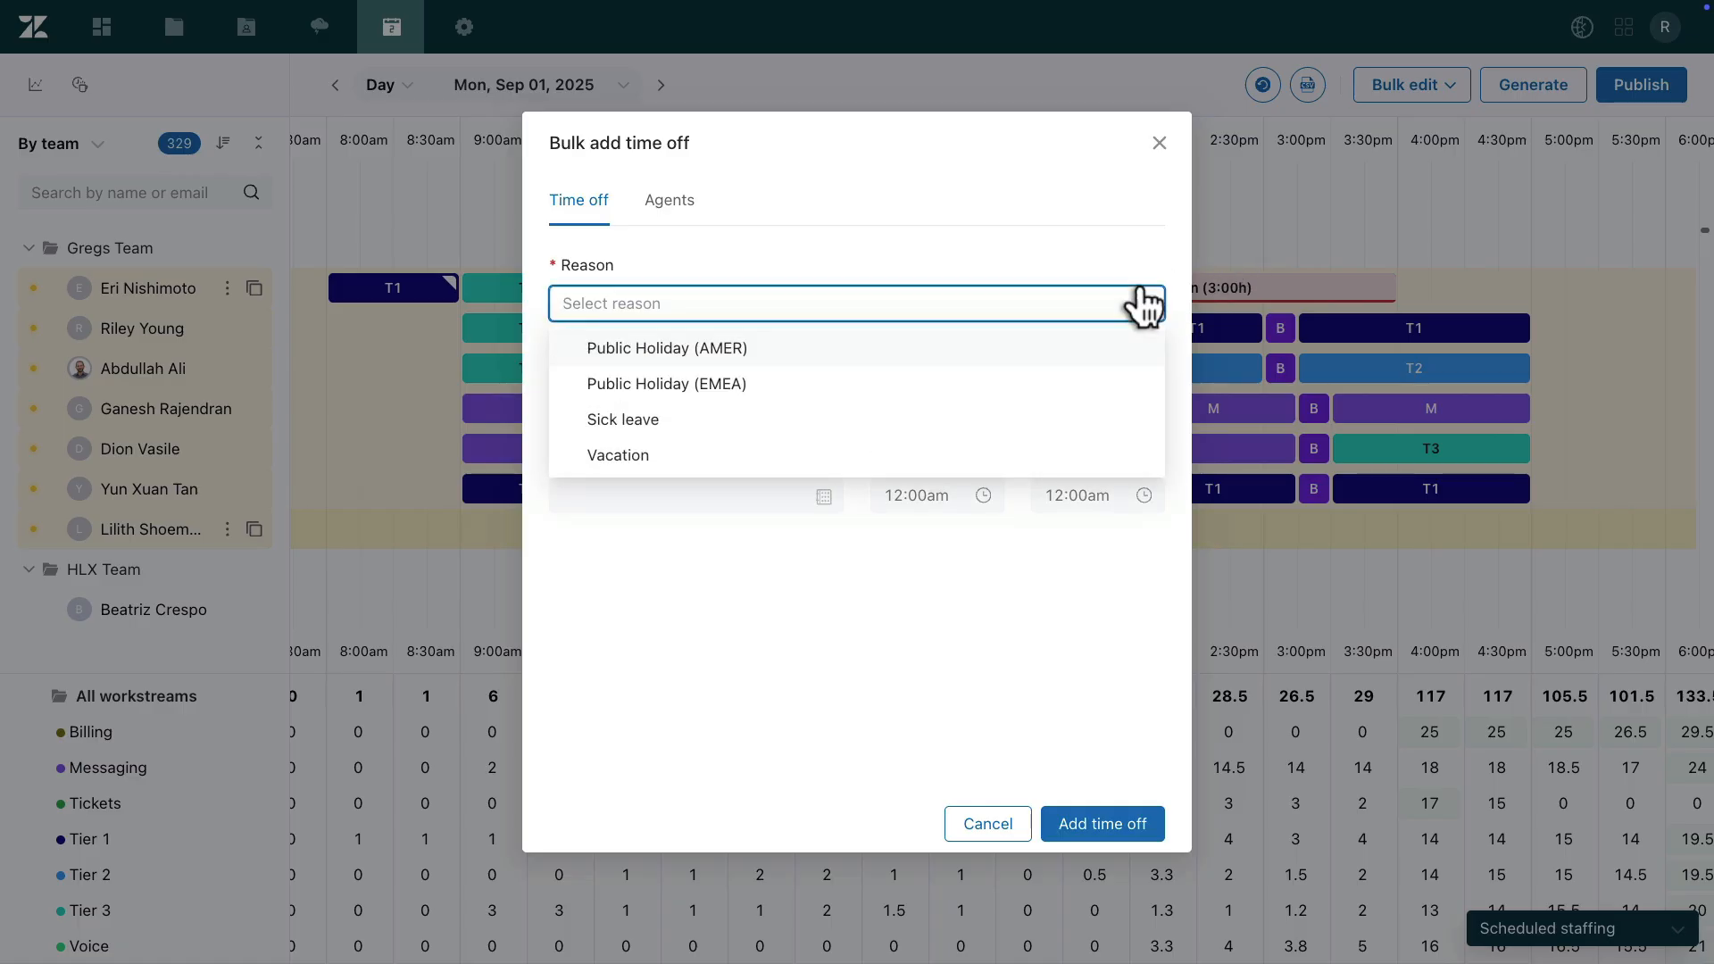
left_click(1116, 385)
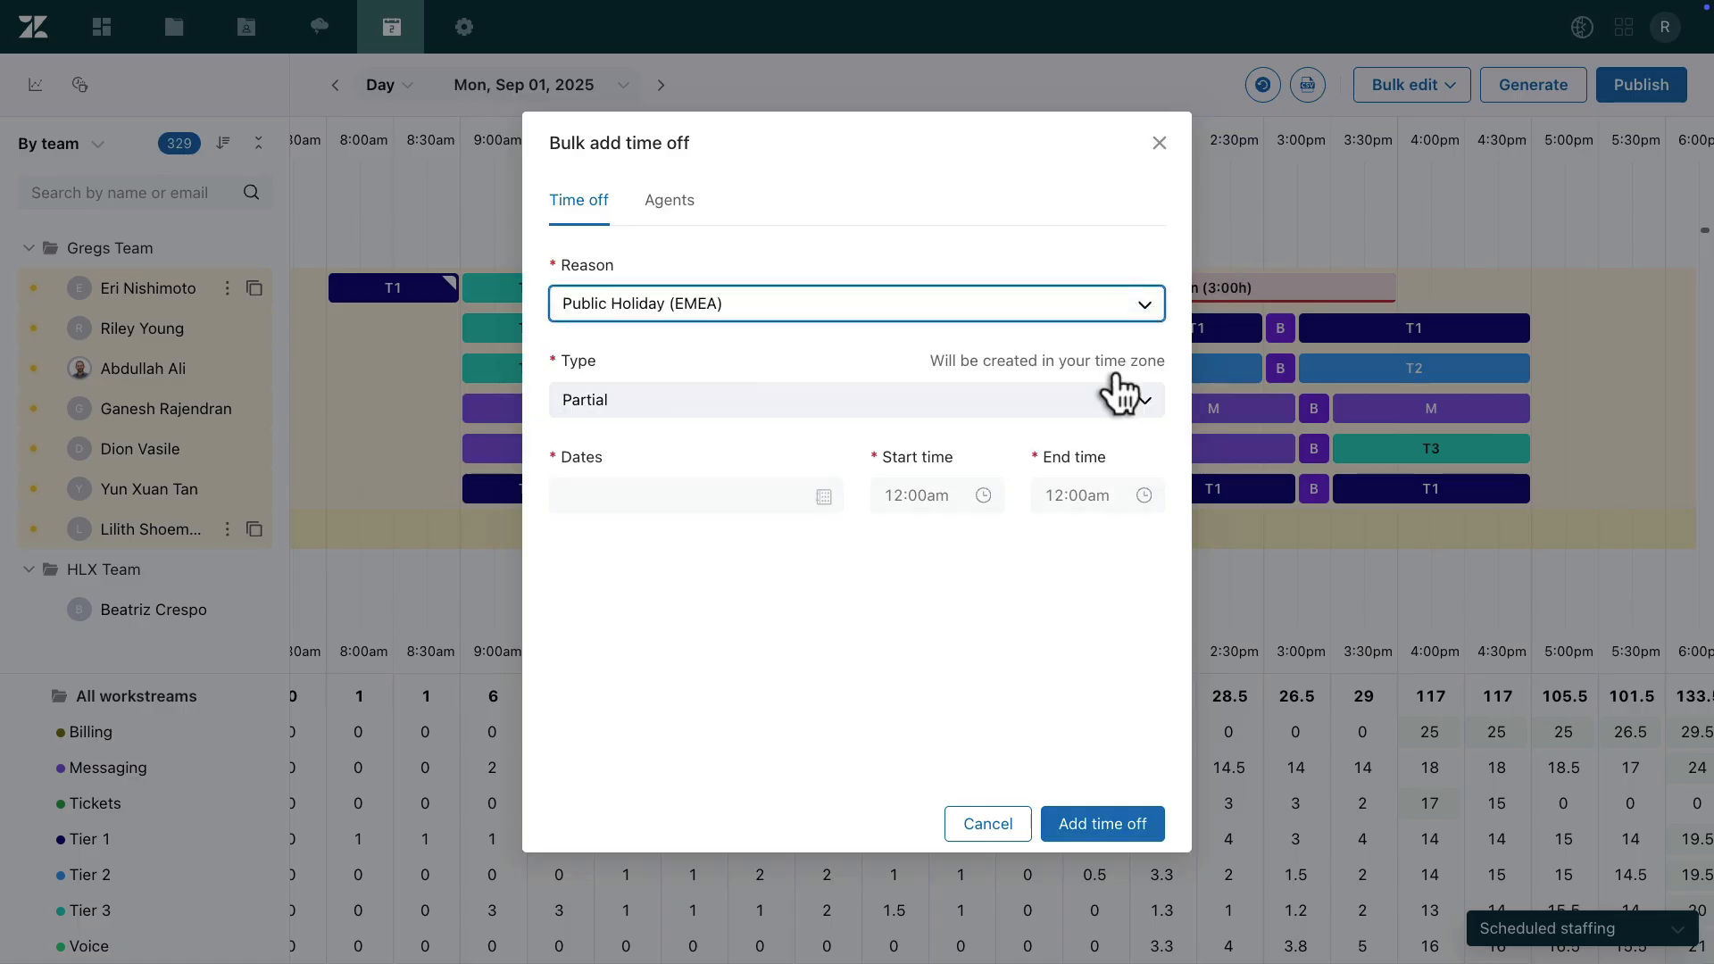
left_click(1117, 391)
left_click(1087, 477)
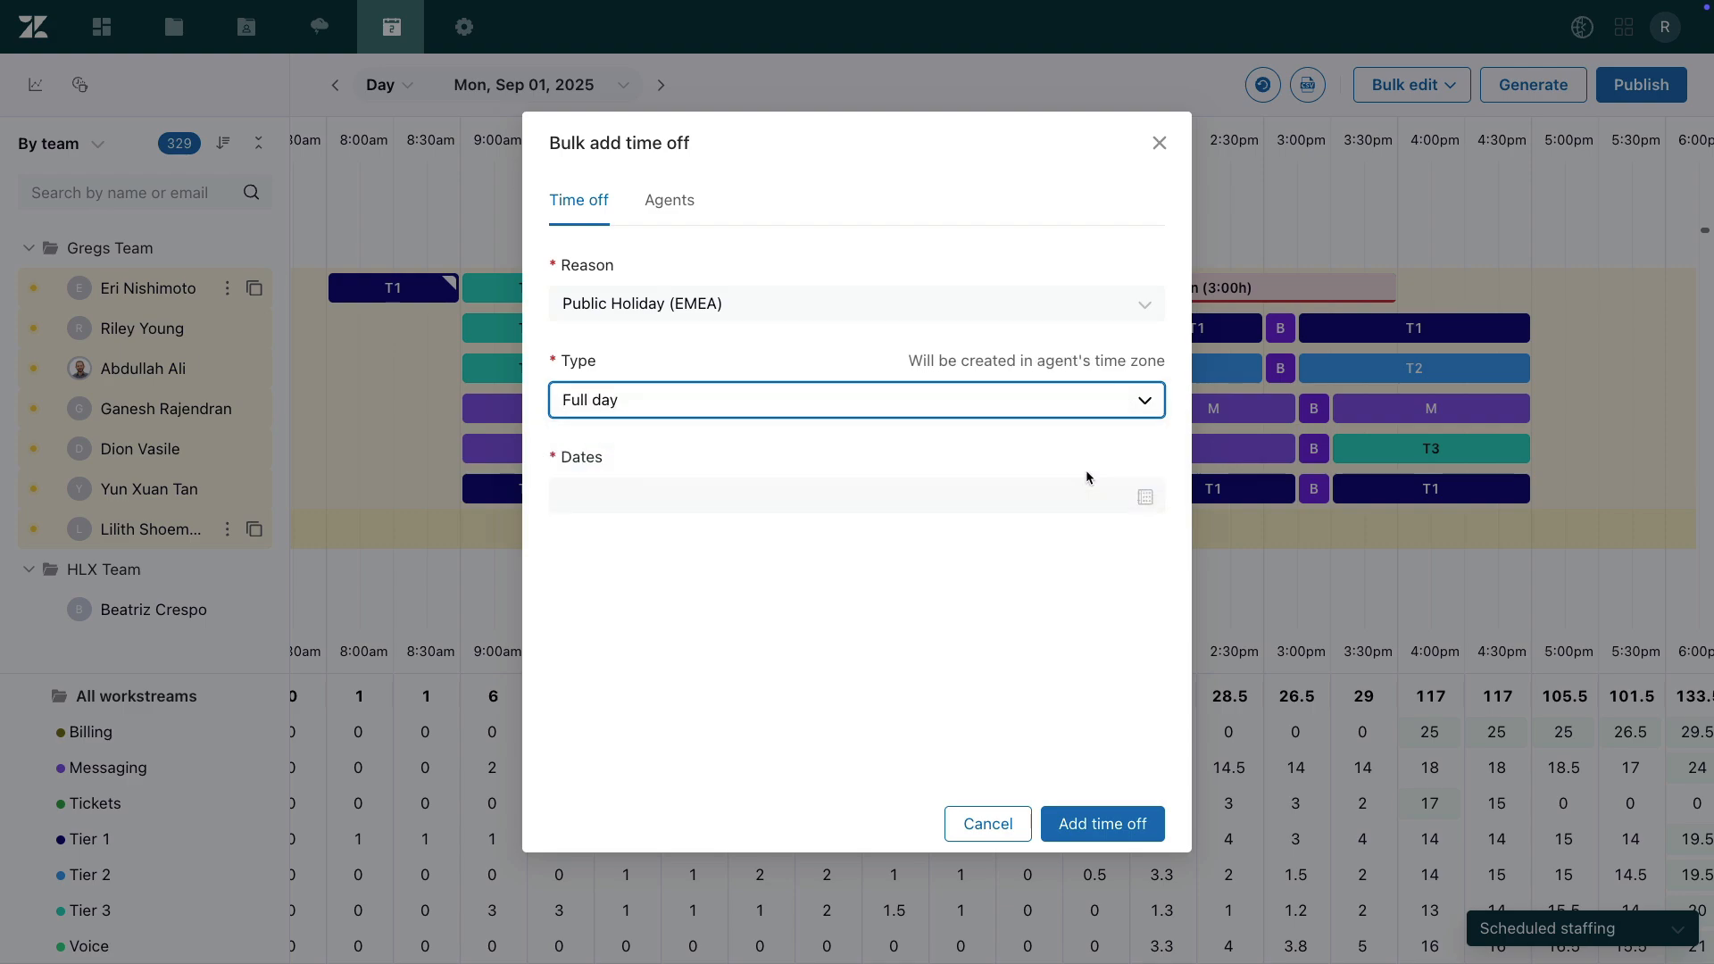
Set the date of the bulk public holiday time off to September 1, 2025
left_click(972, 490)
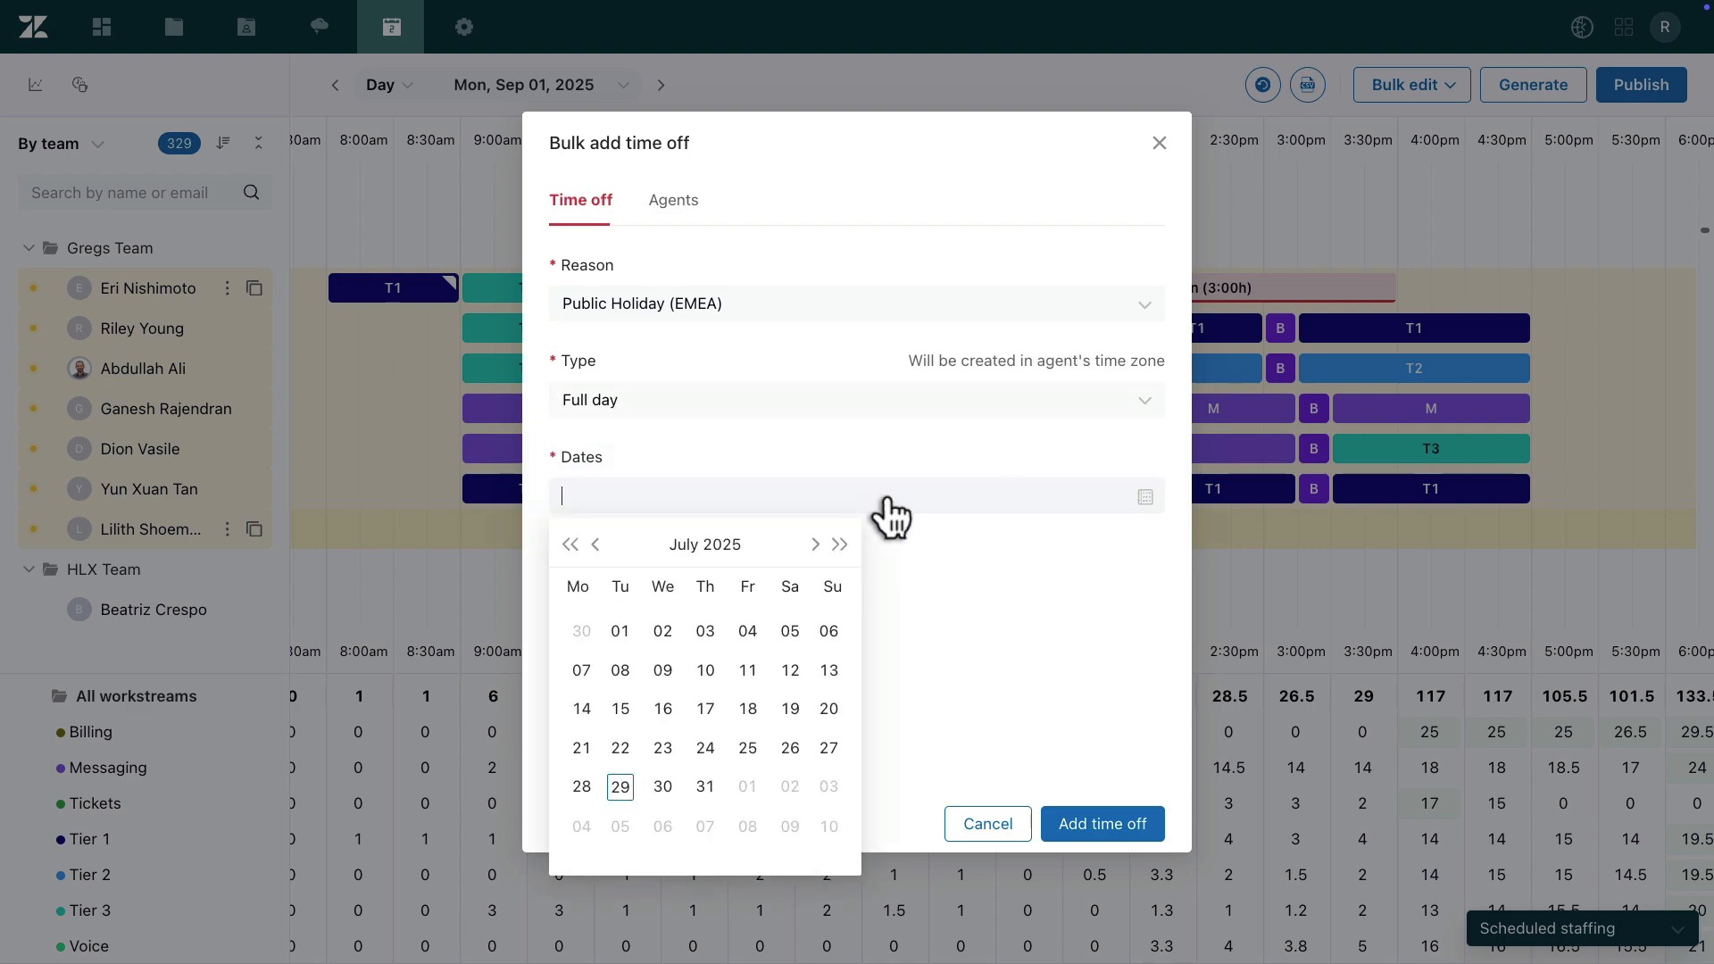
left_click(814, 540)
left_click(814, 540)
left_click(581, 631)
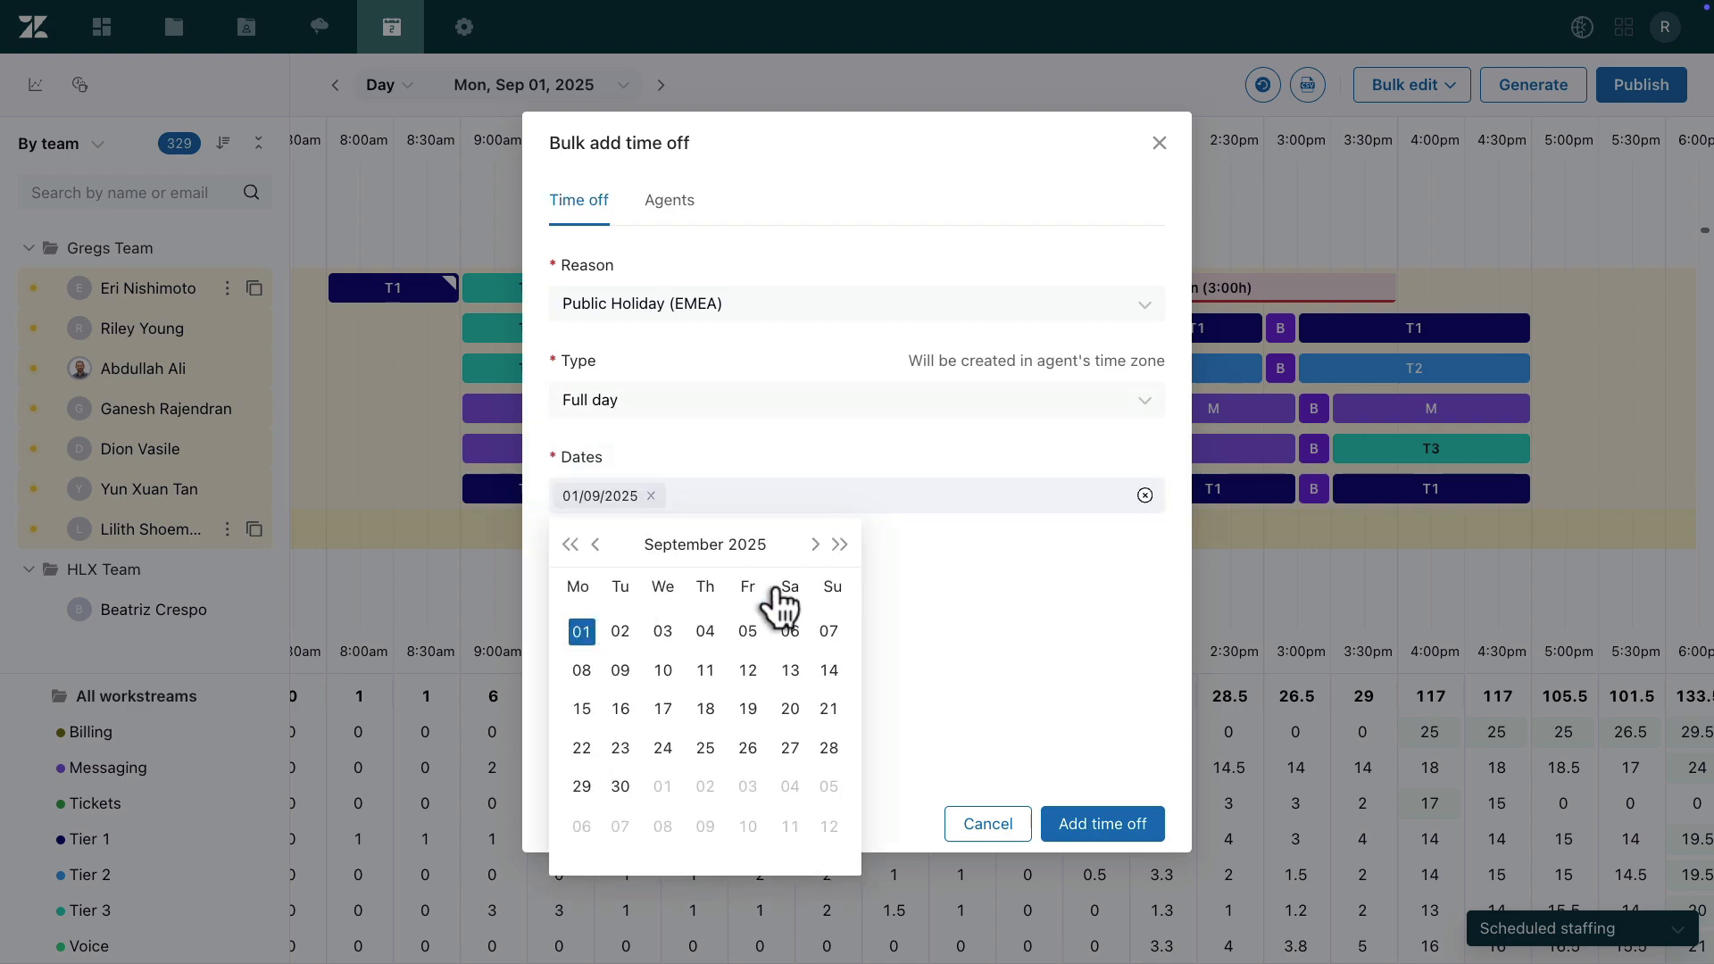
left_click(917, 592)
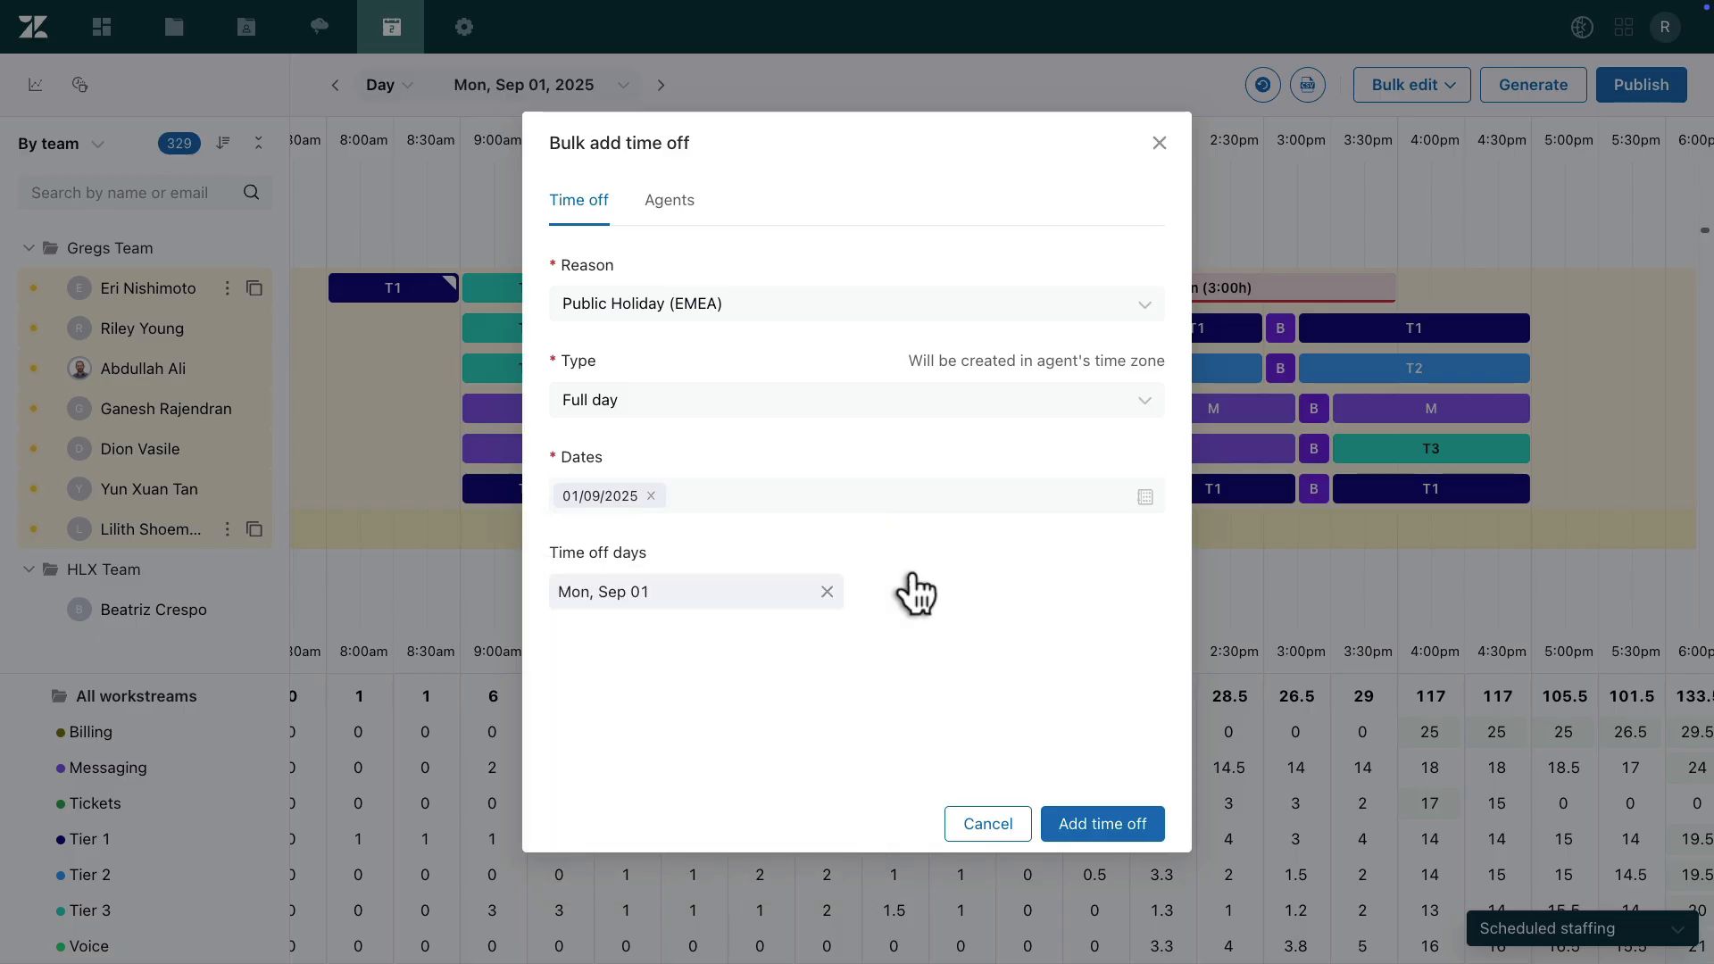
List the agents by location, select every agent in Europe and add the public holiday time off to them
left_click(678, 202)
left_click(630, 264)
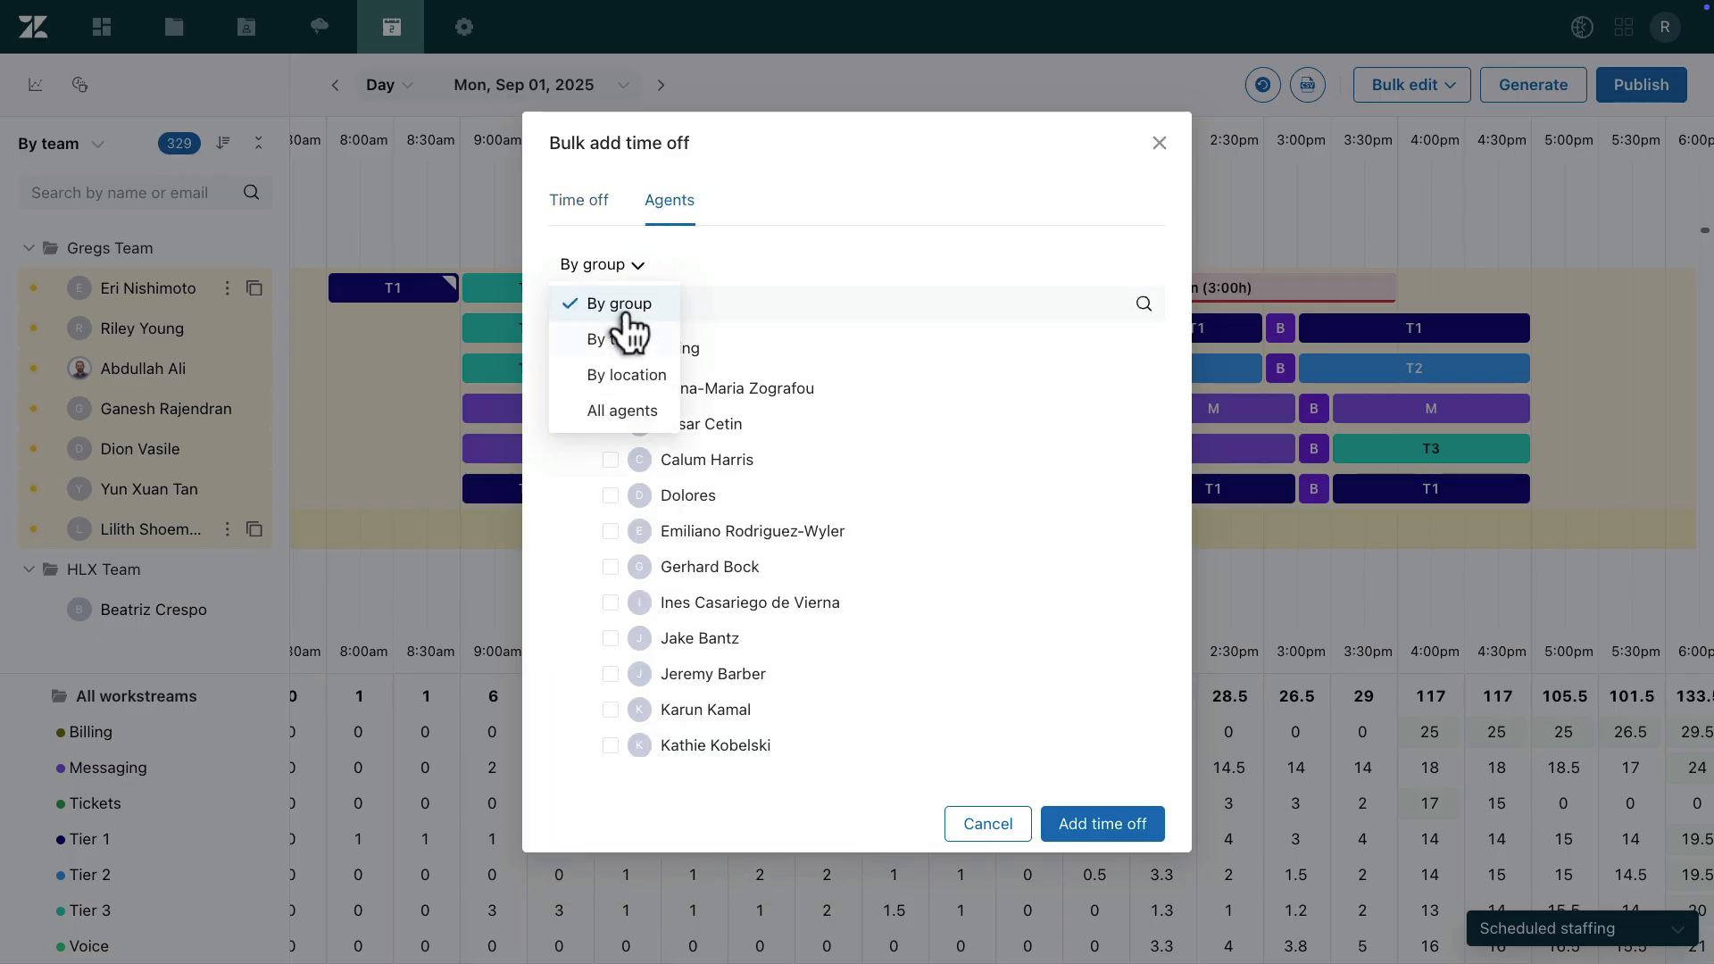
left_click(623, 362)
left_click(565, 348)
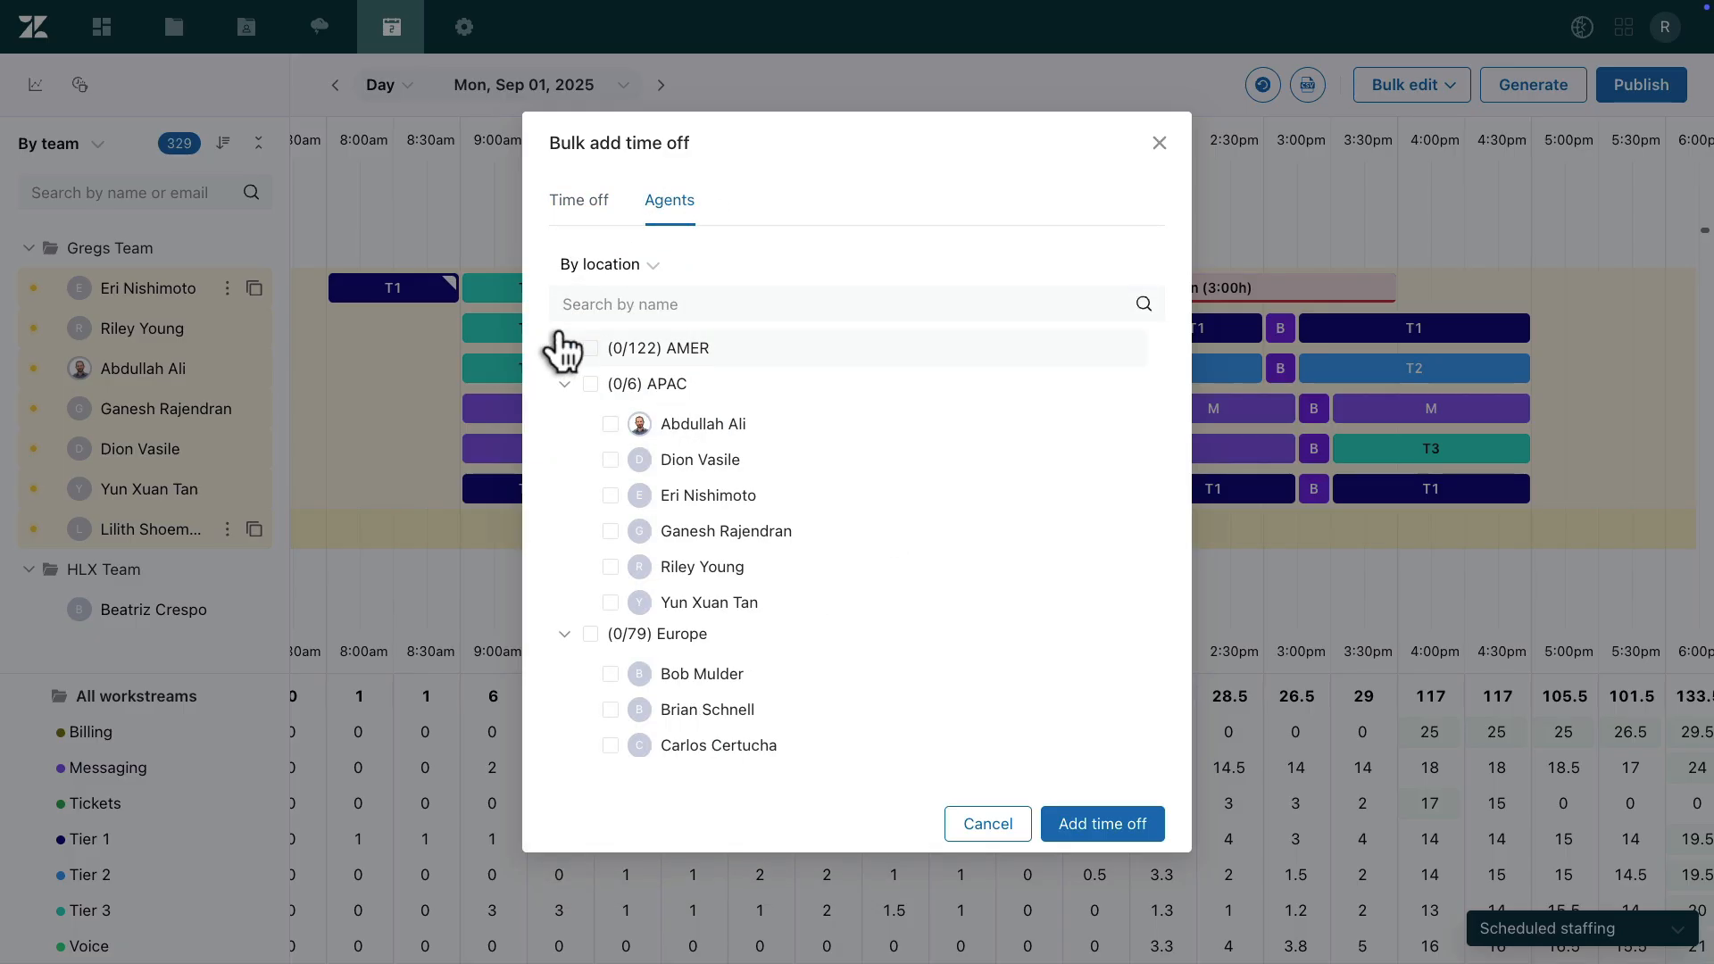
left_click(590, 634)
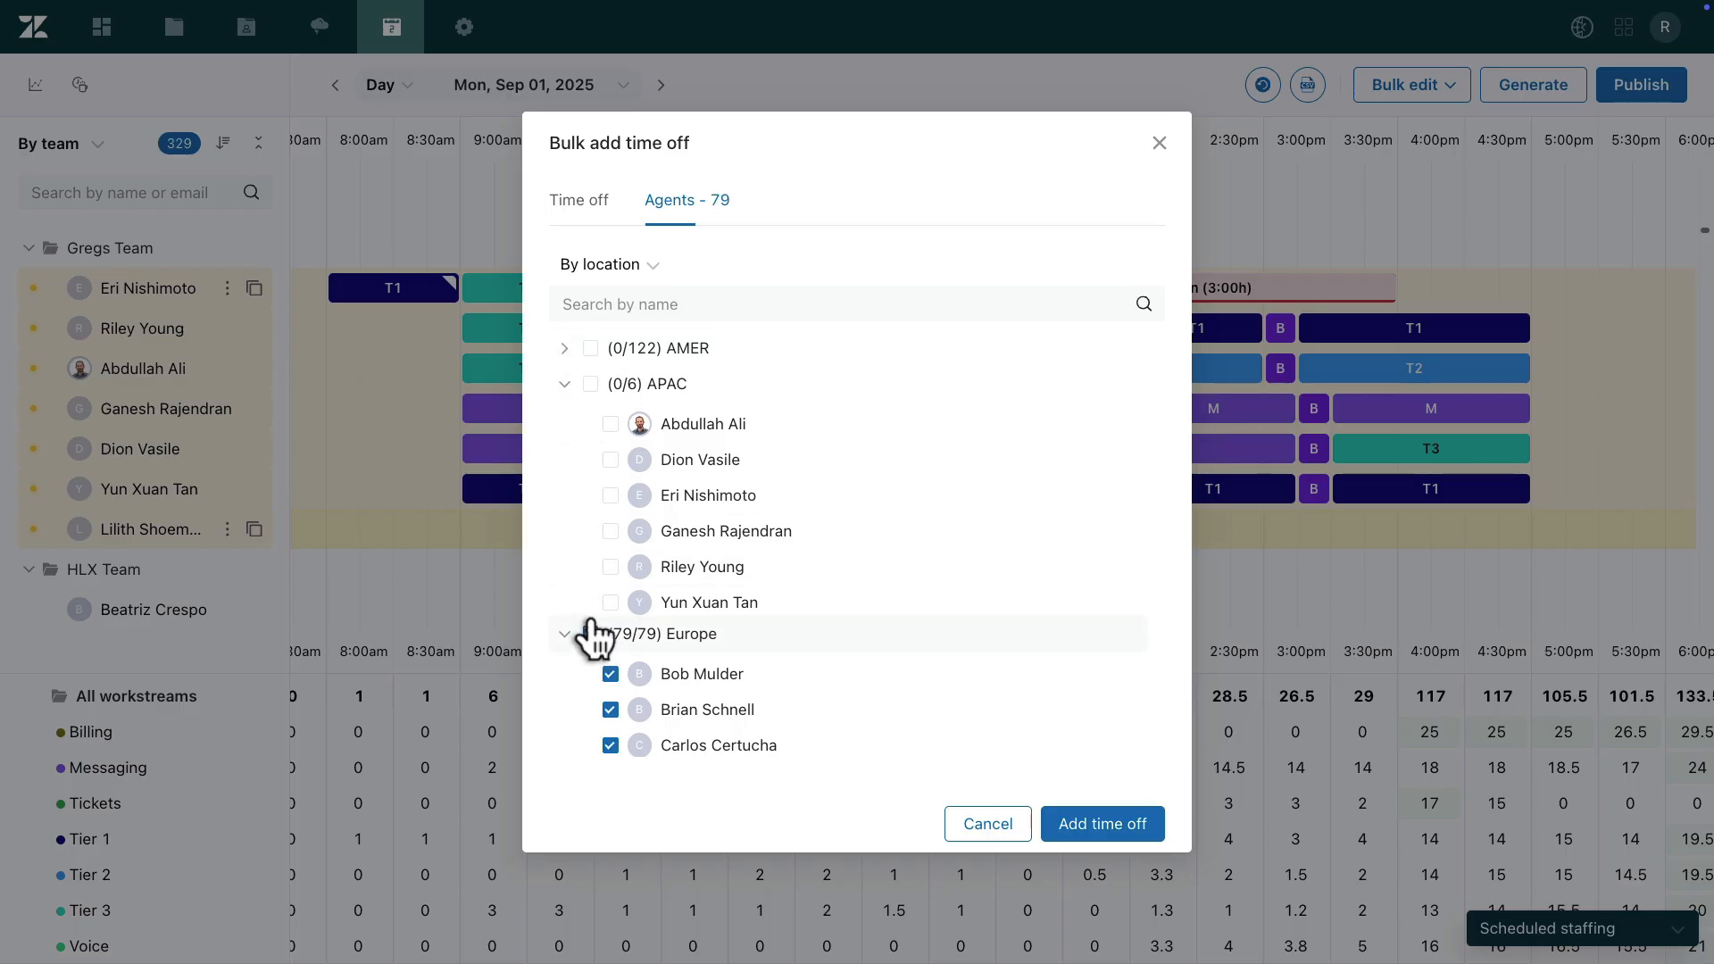
left_click(1119, 822)
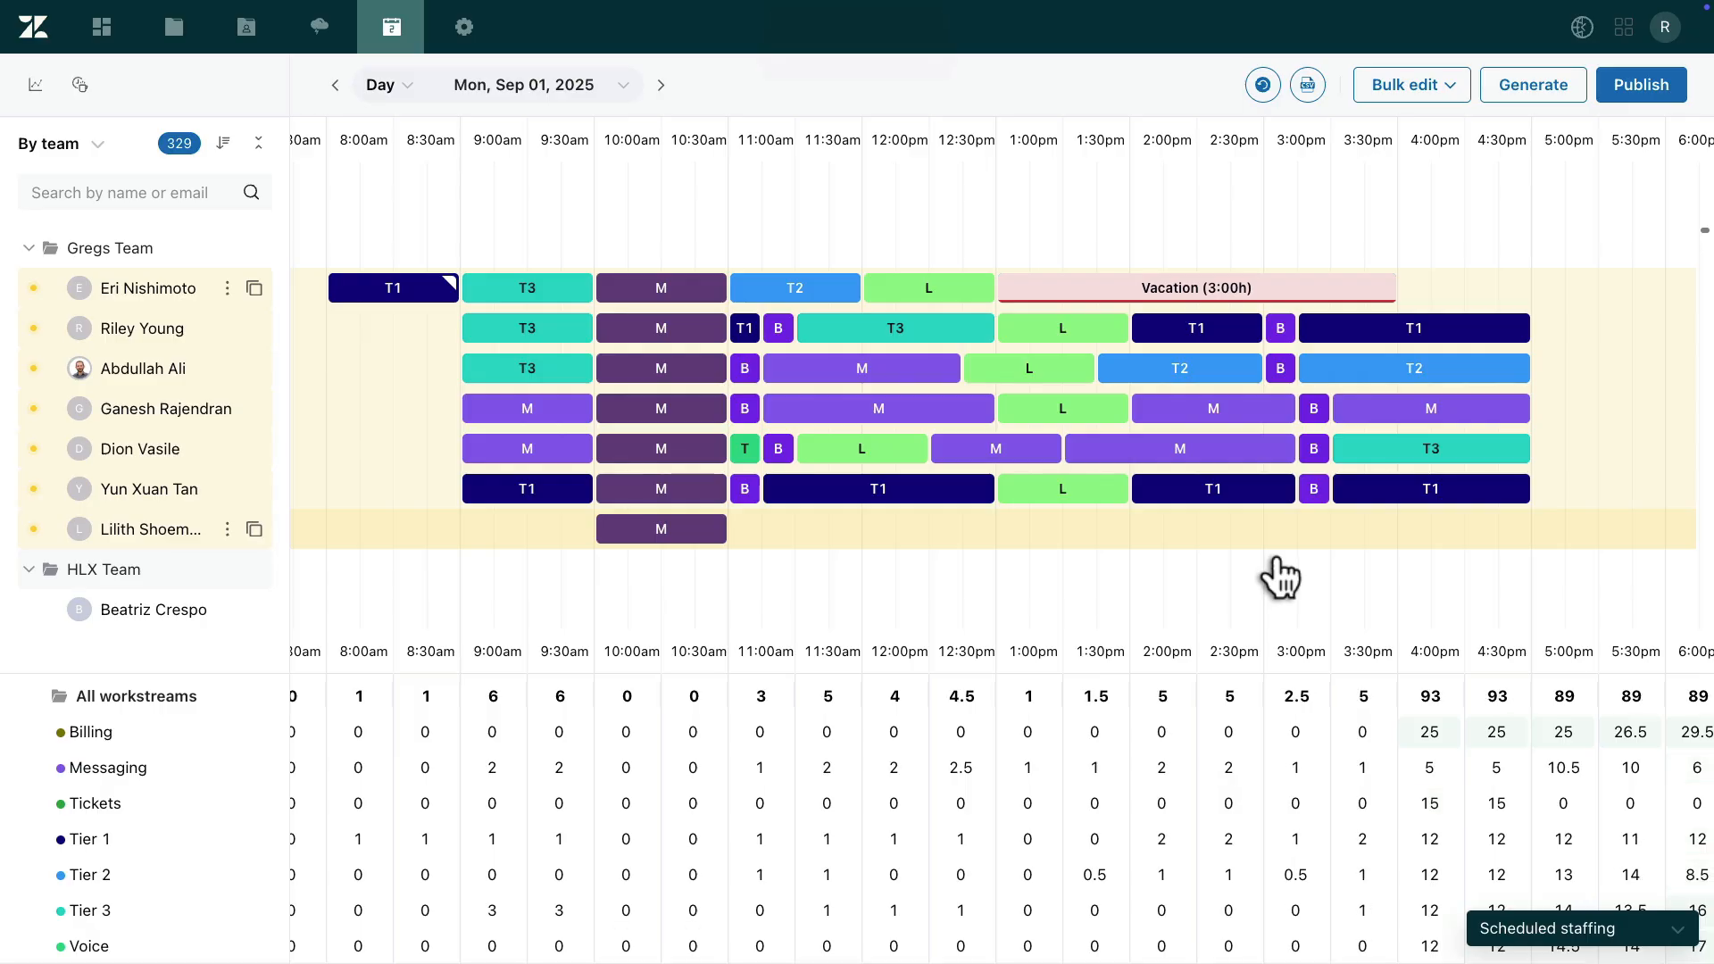
Start a bulk shift edit for Sep 01, 2025 and filter the shifts by team to the first listed team
left_click(1428, 84)
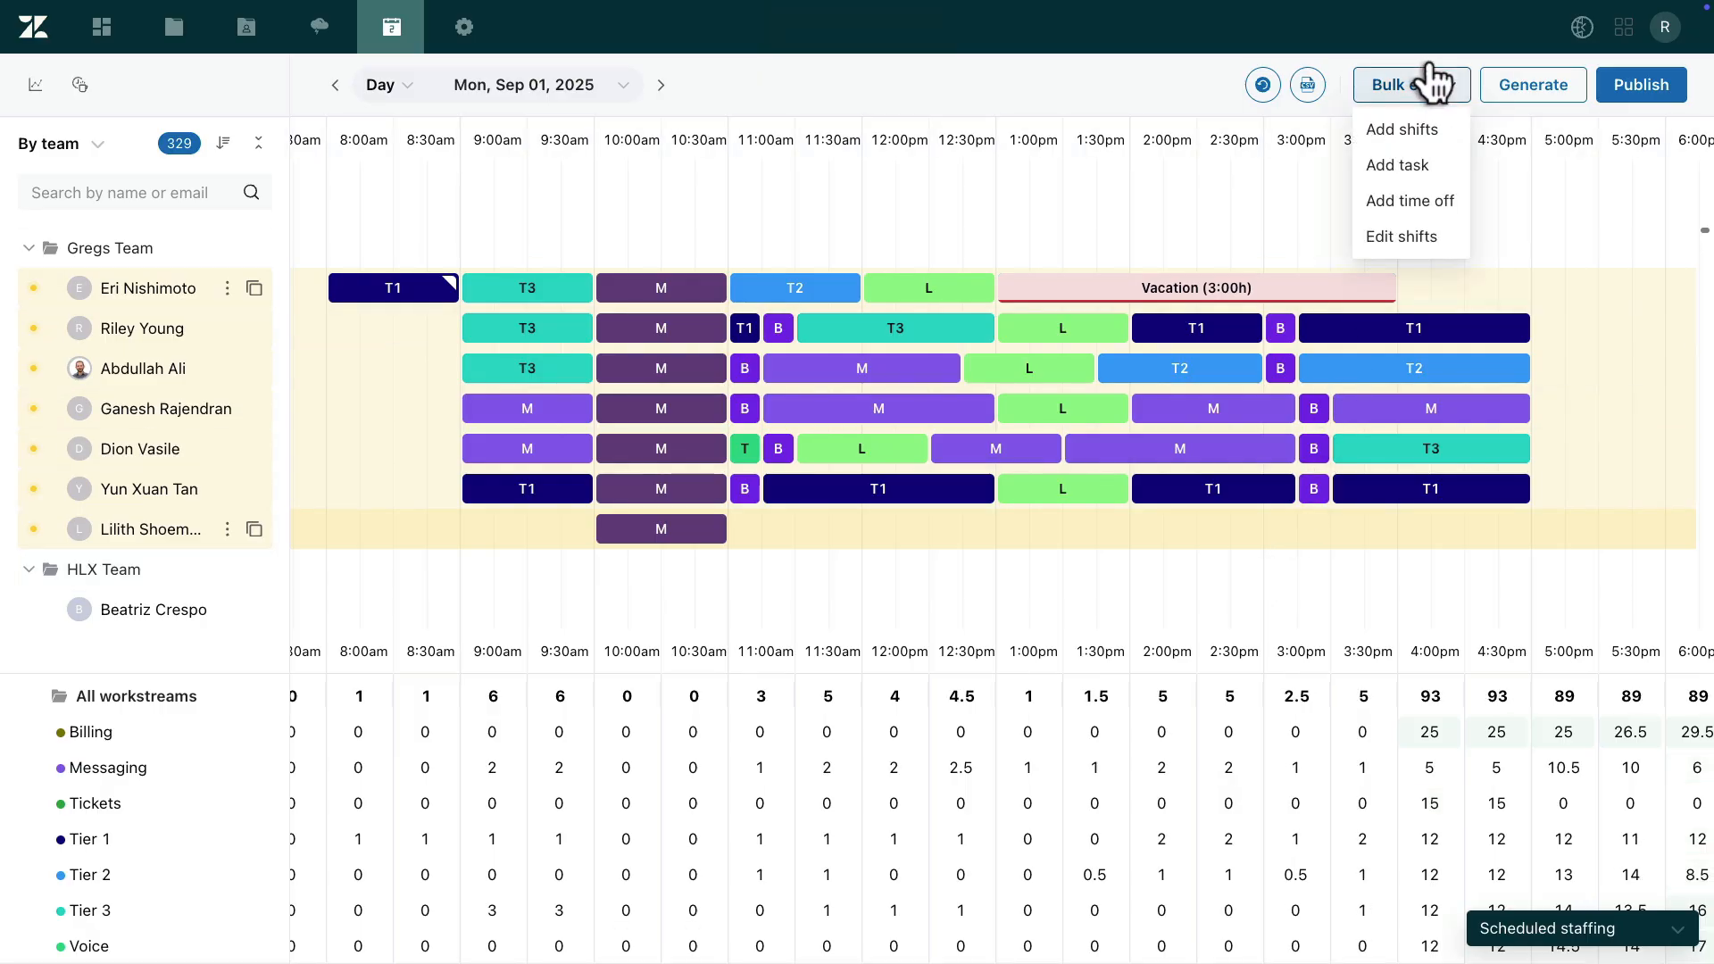
left_click(1425, 236)
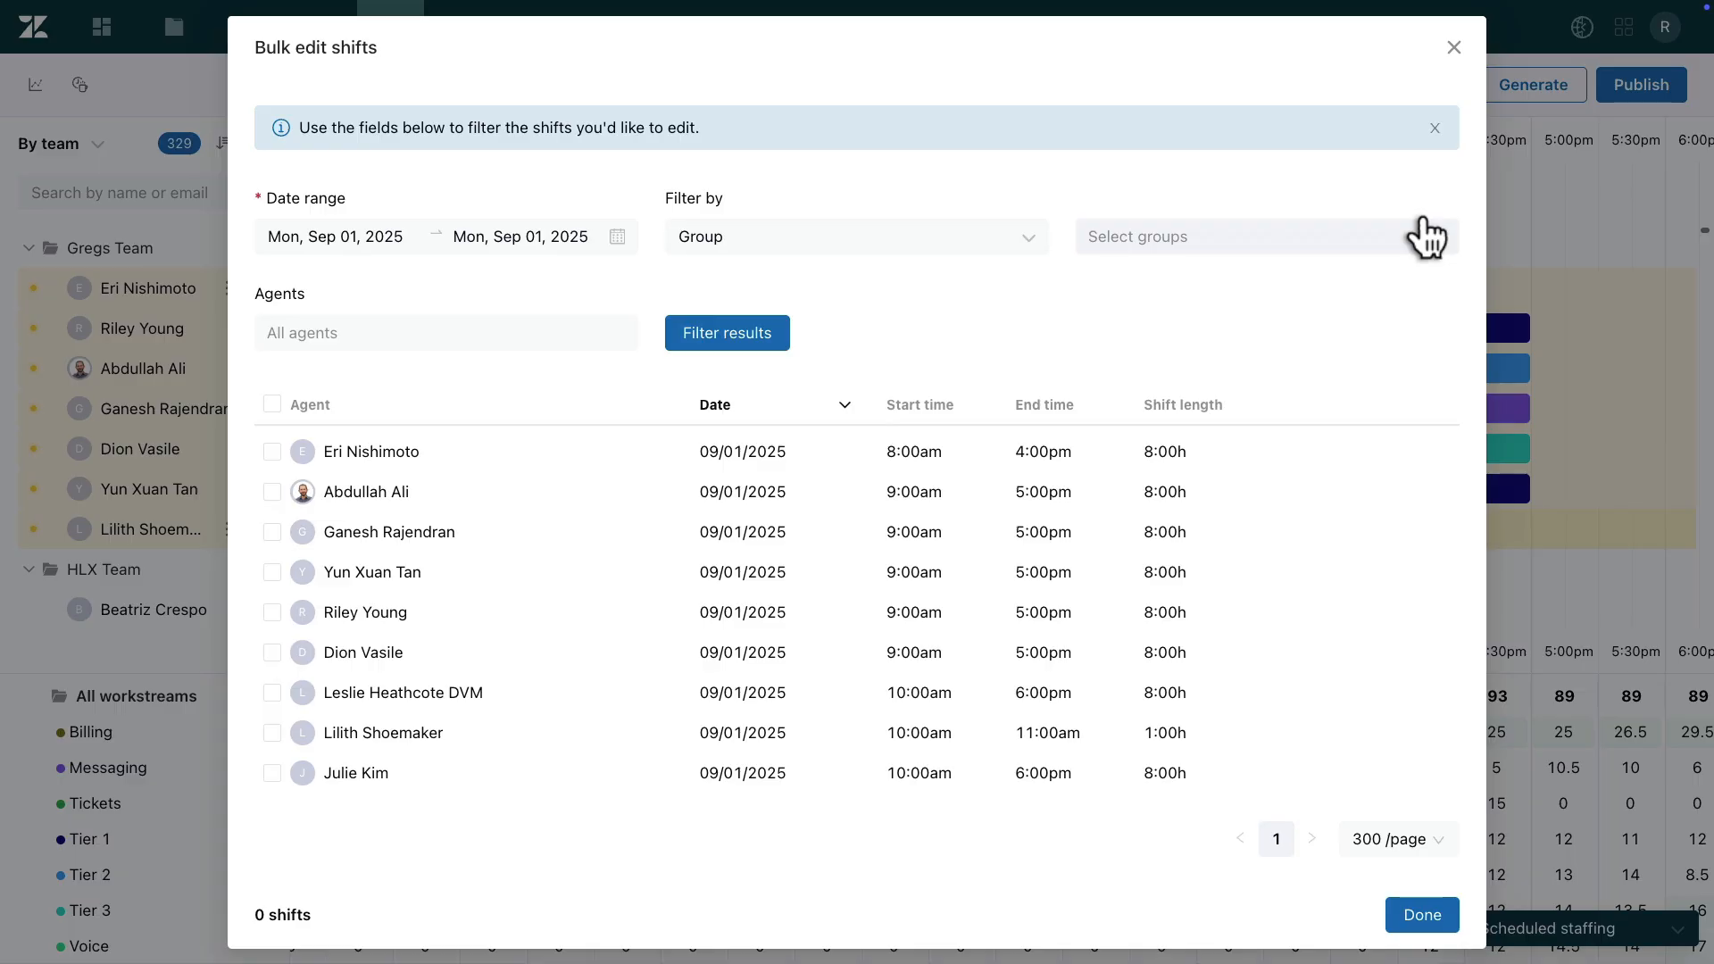
left_click(1014, 237)
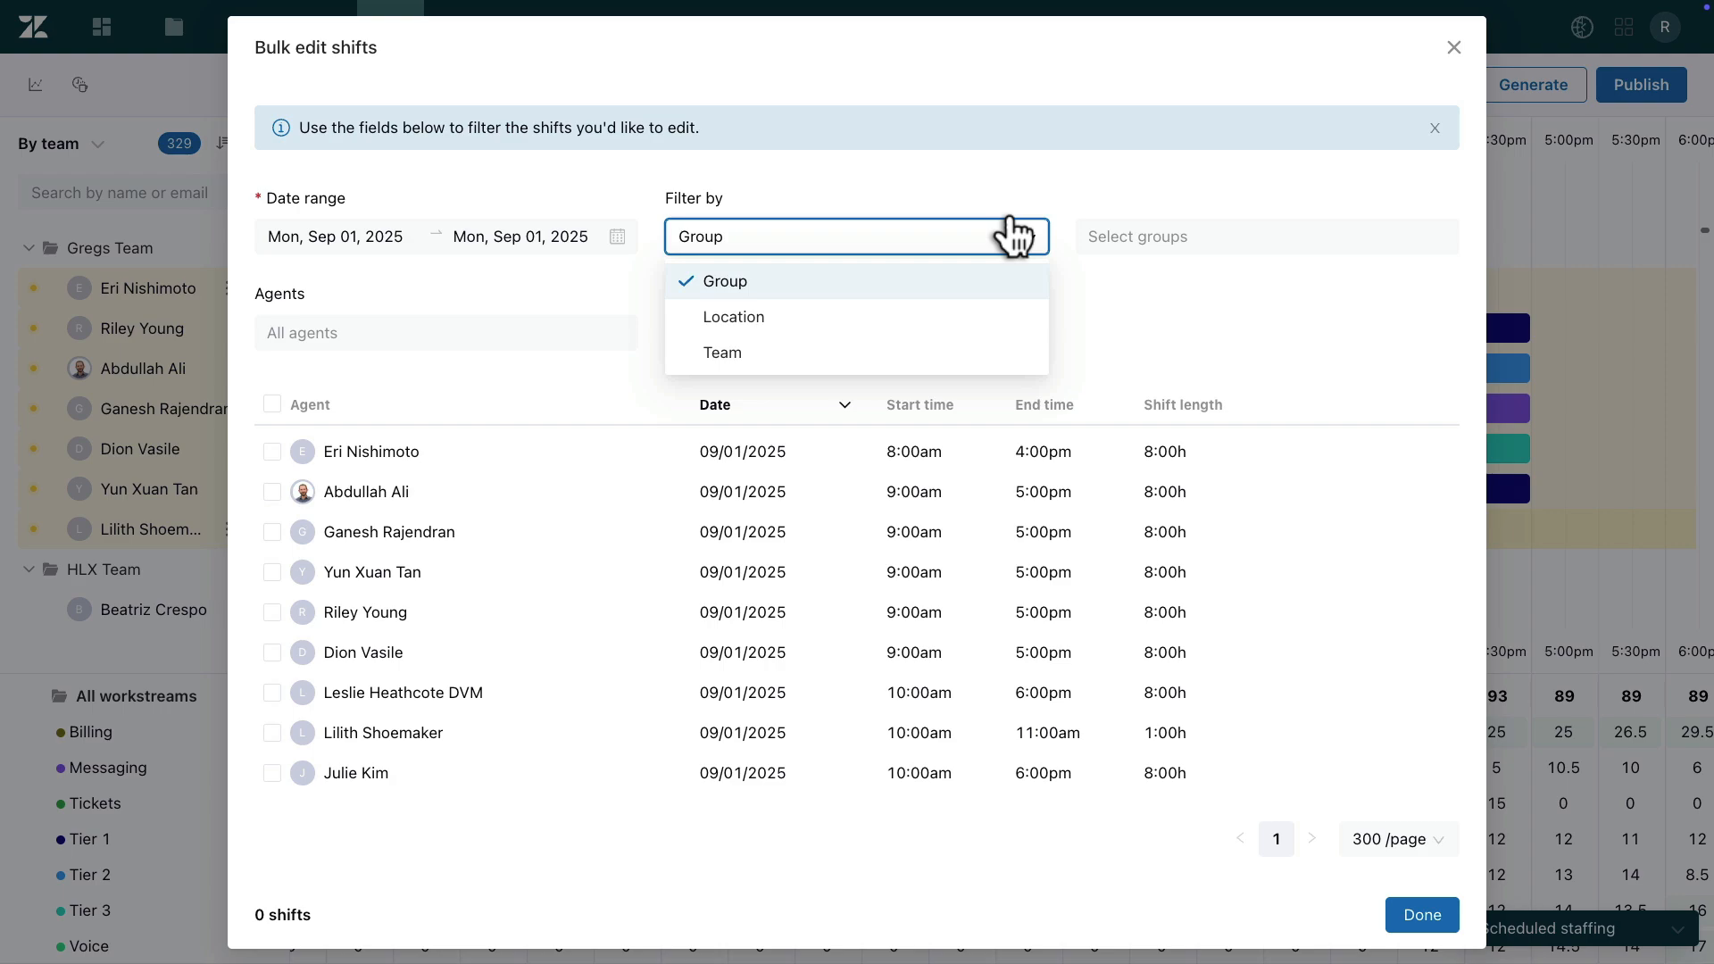
left_click(984, 350)
left_click(1141, 230)
left_click(1147, 280)
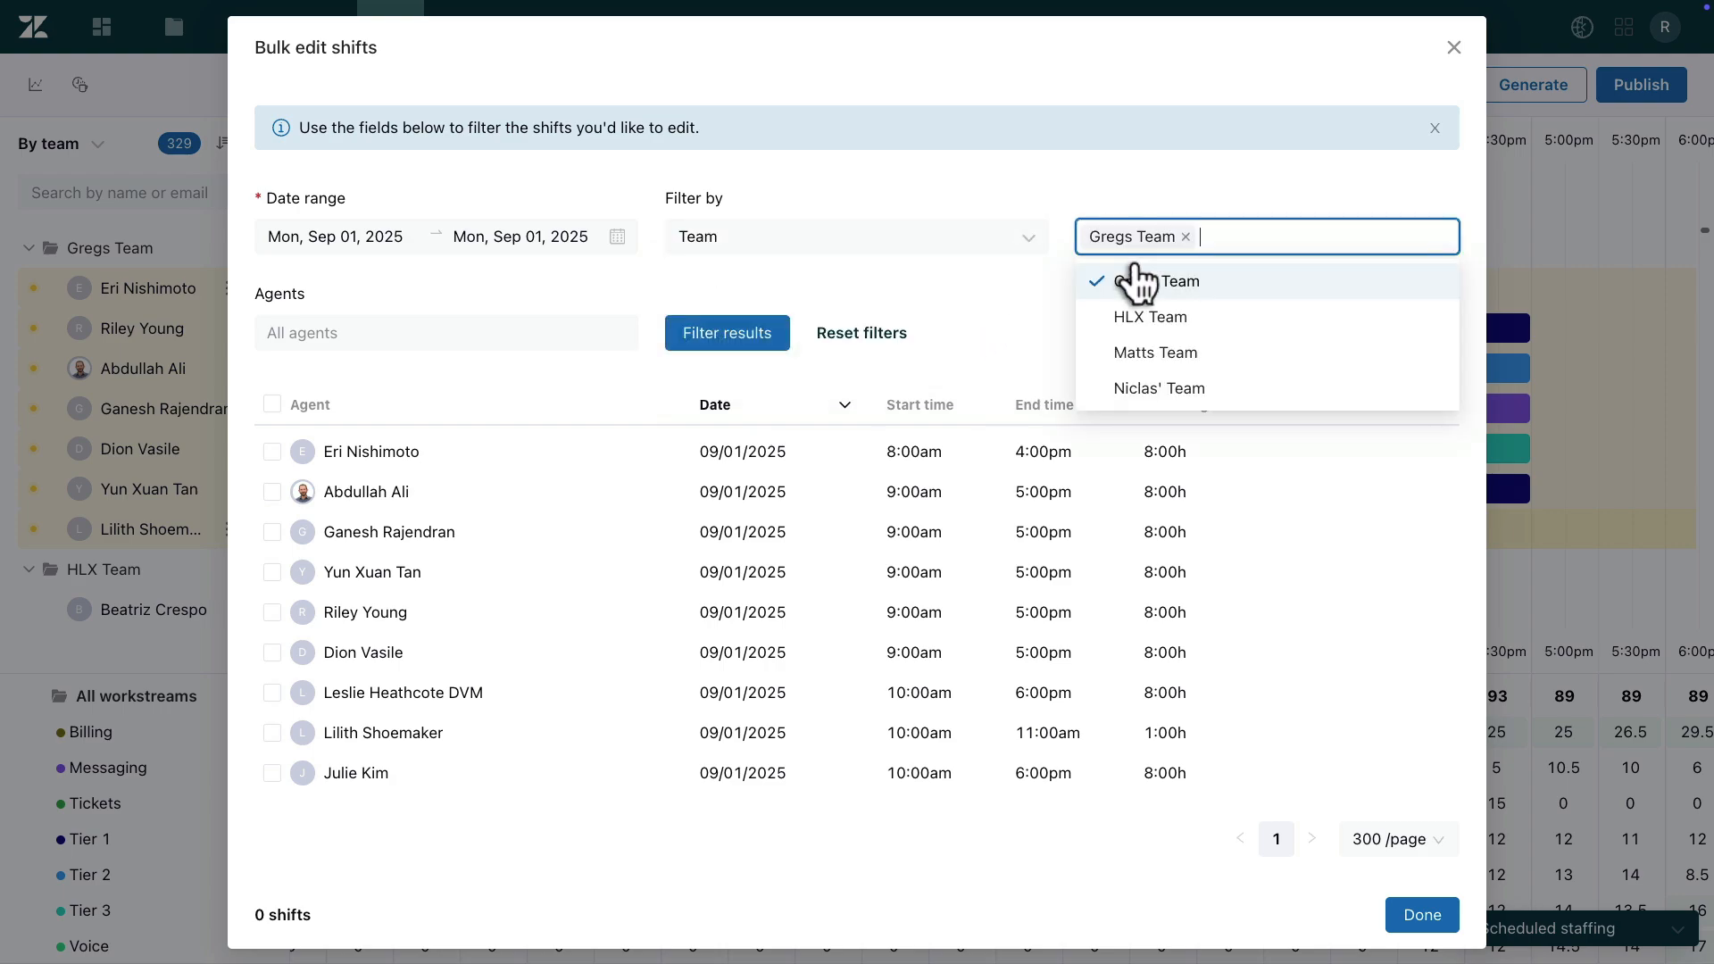
left_click(757, 333)
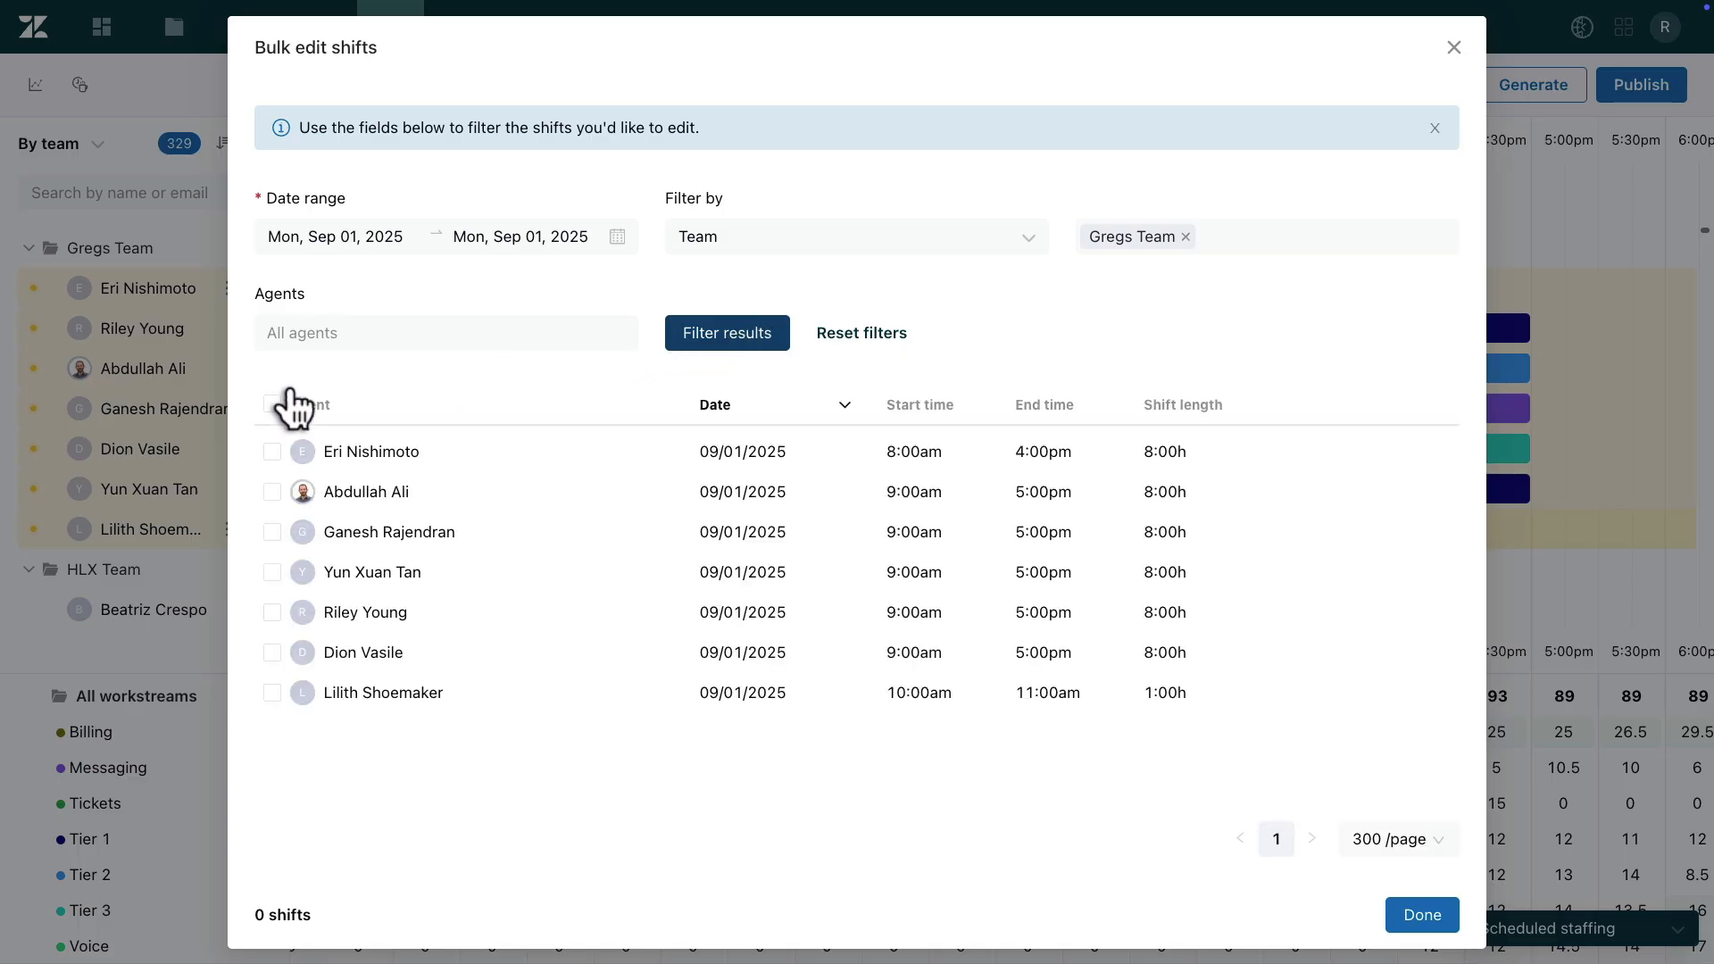
Select all the filtered shifts and move their start time one hour earlier with a relative adjustment of -01:00
left_click(273, 402)
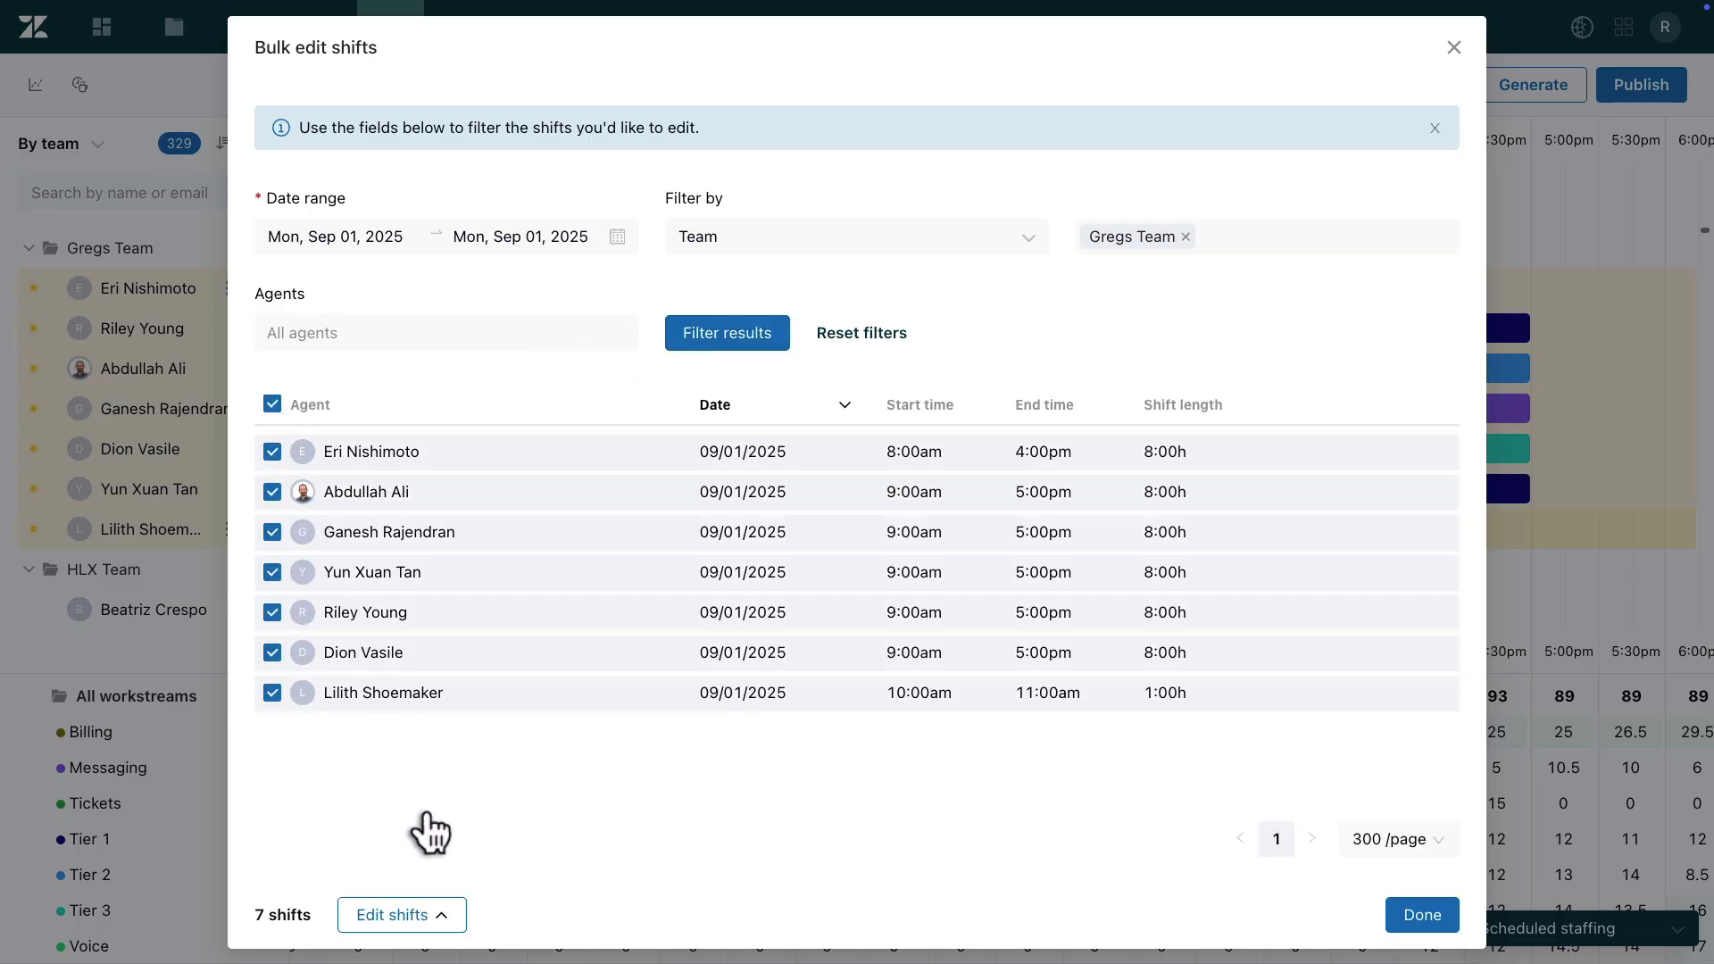
left_click(434, 908)
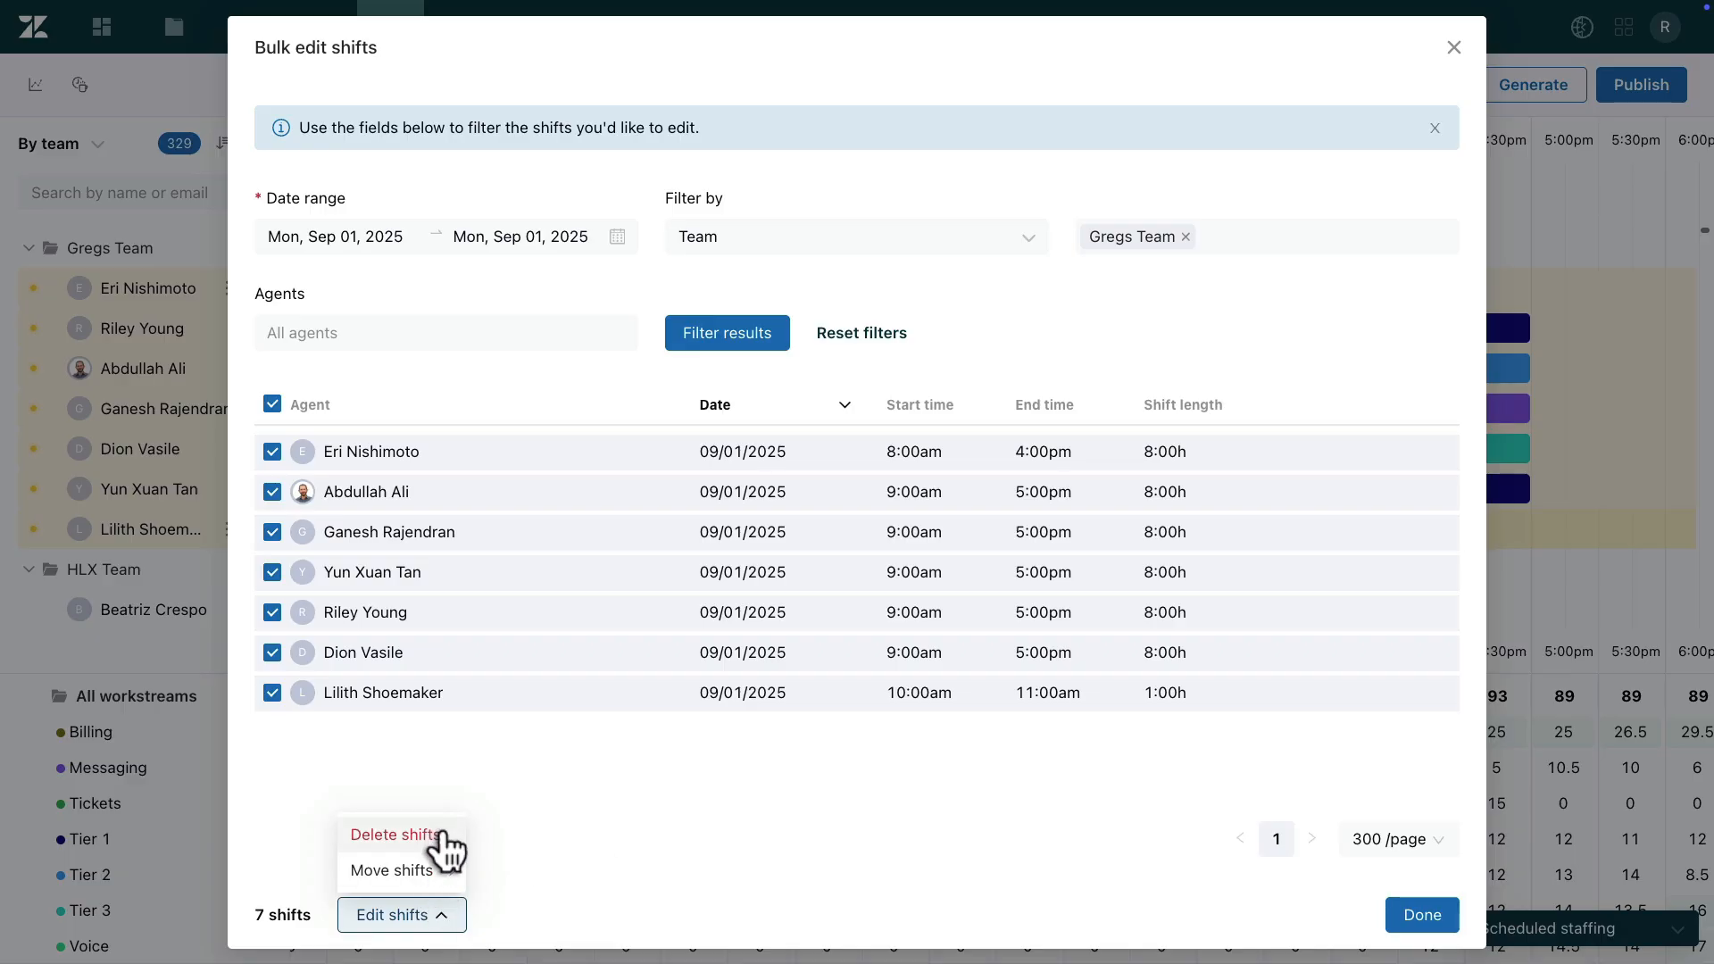
mouse_move(444, 870)
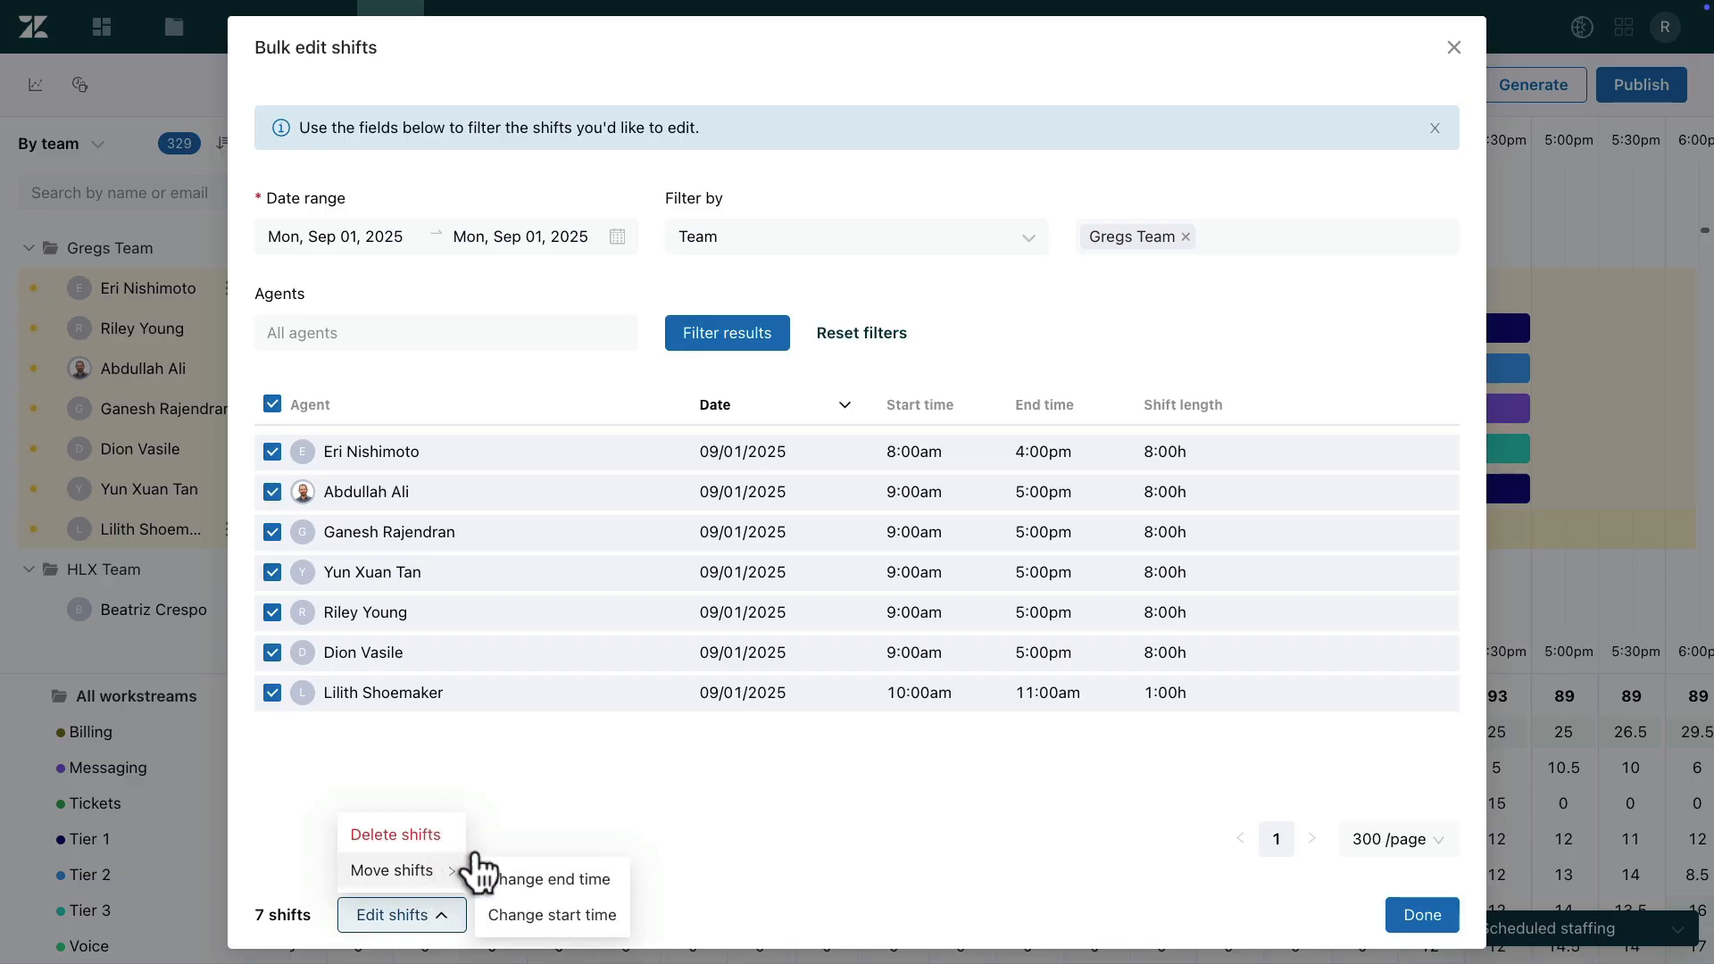
left_click(529, 914)
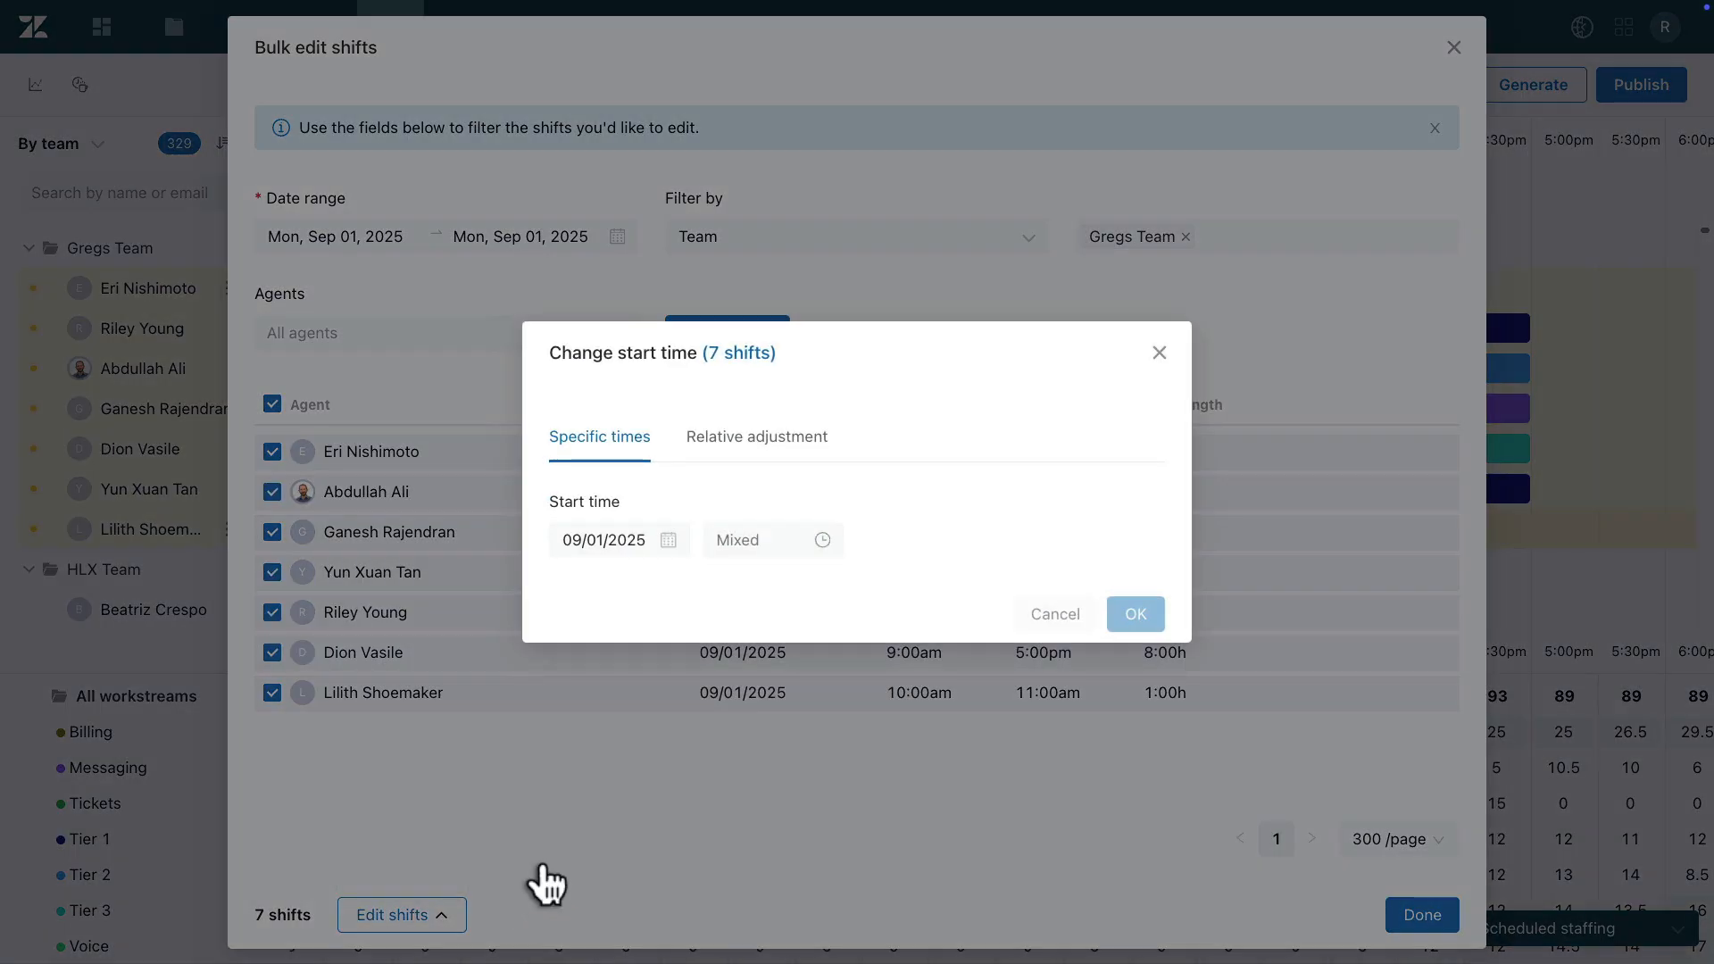
left_click(762, 539)
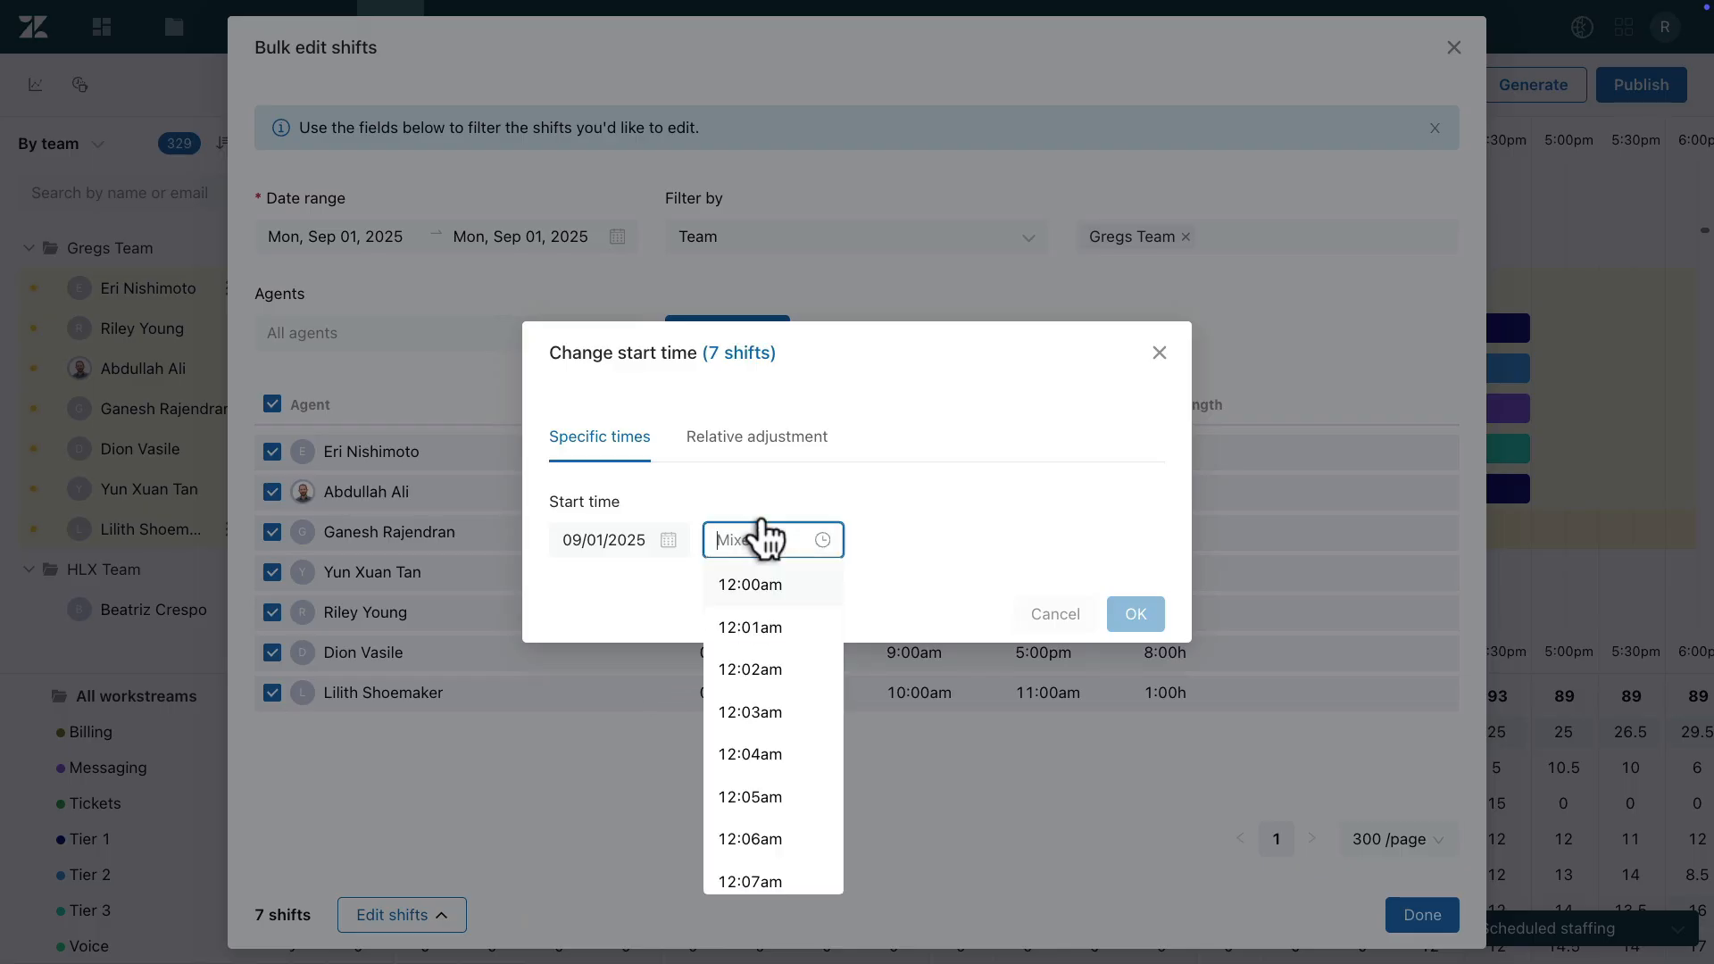
left_click(761, 435)
left_click(761, 434)
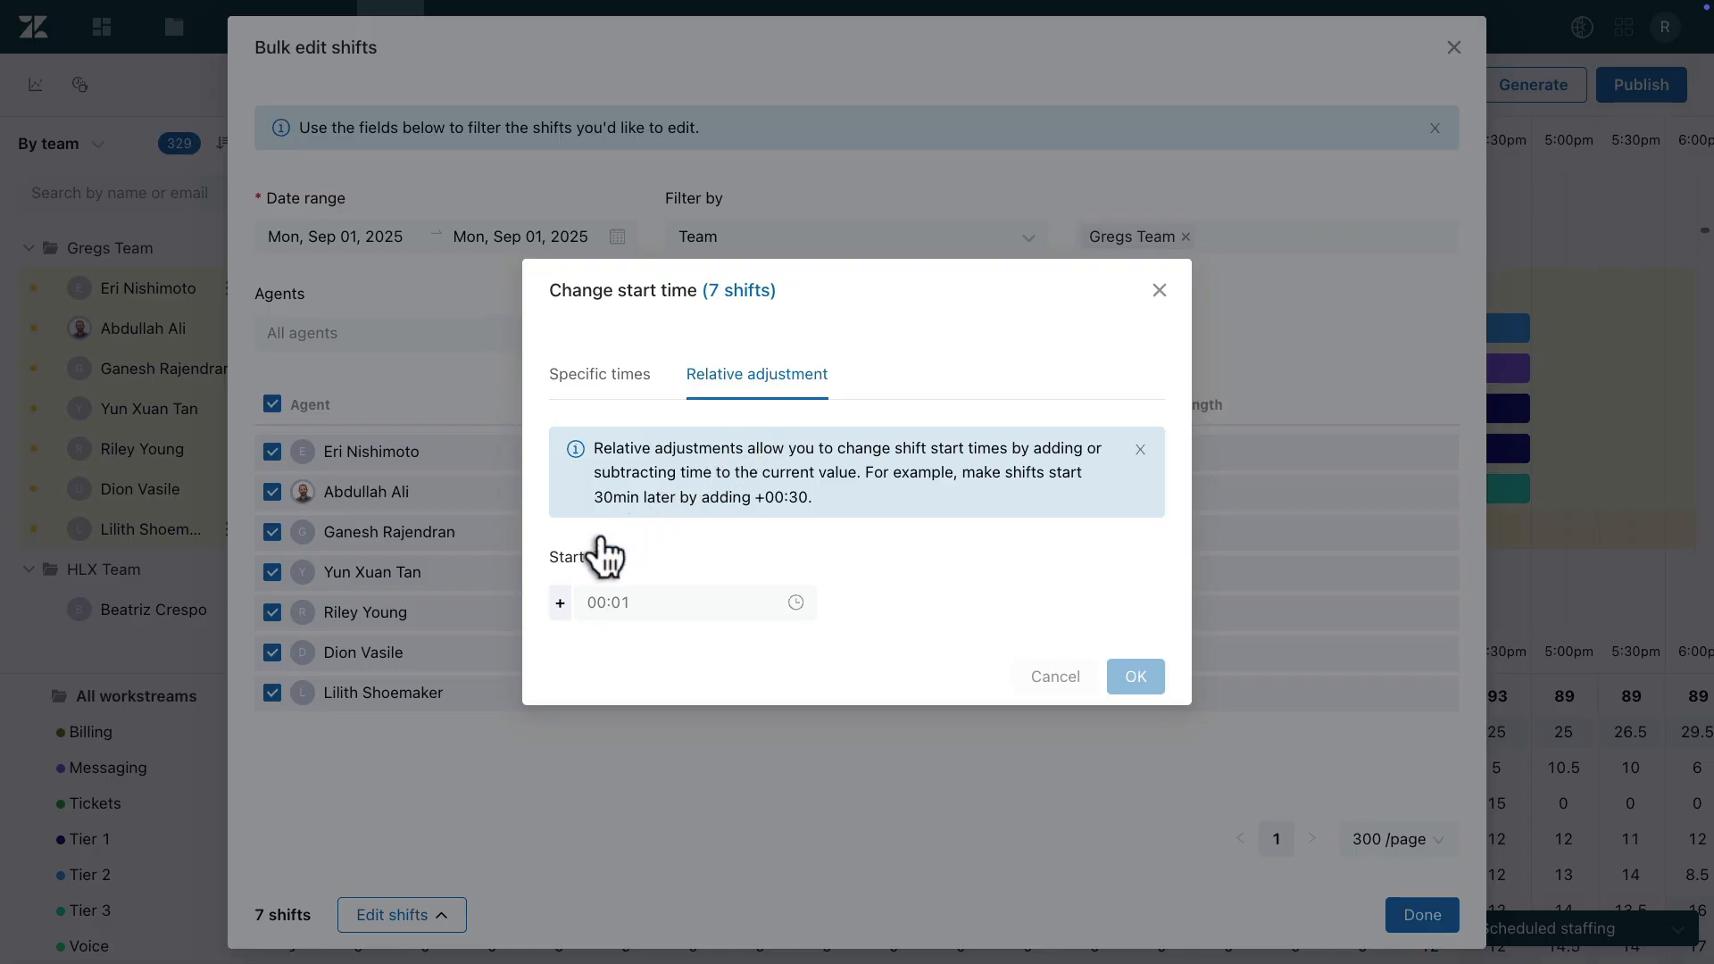
left_click(560, 604)
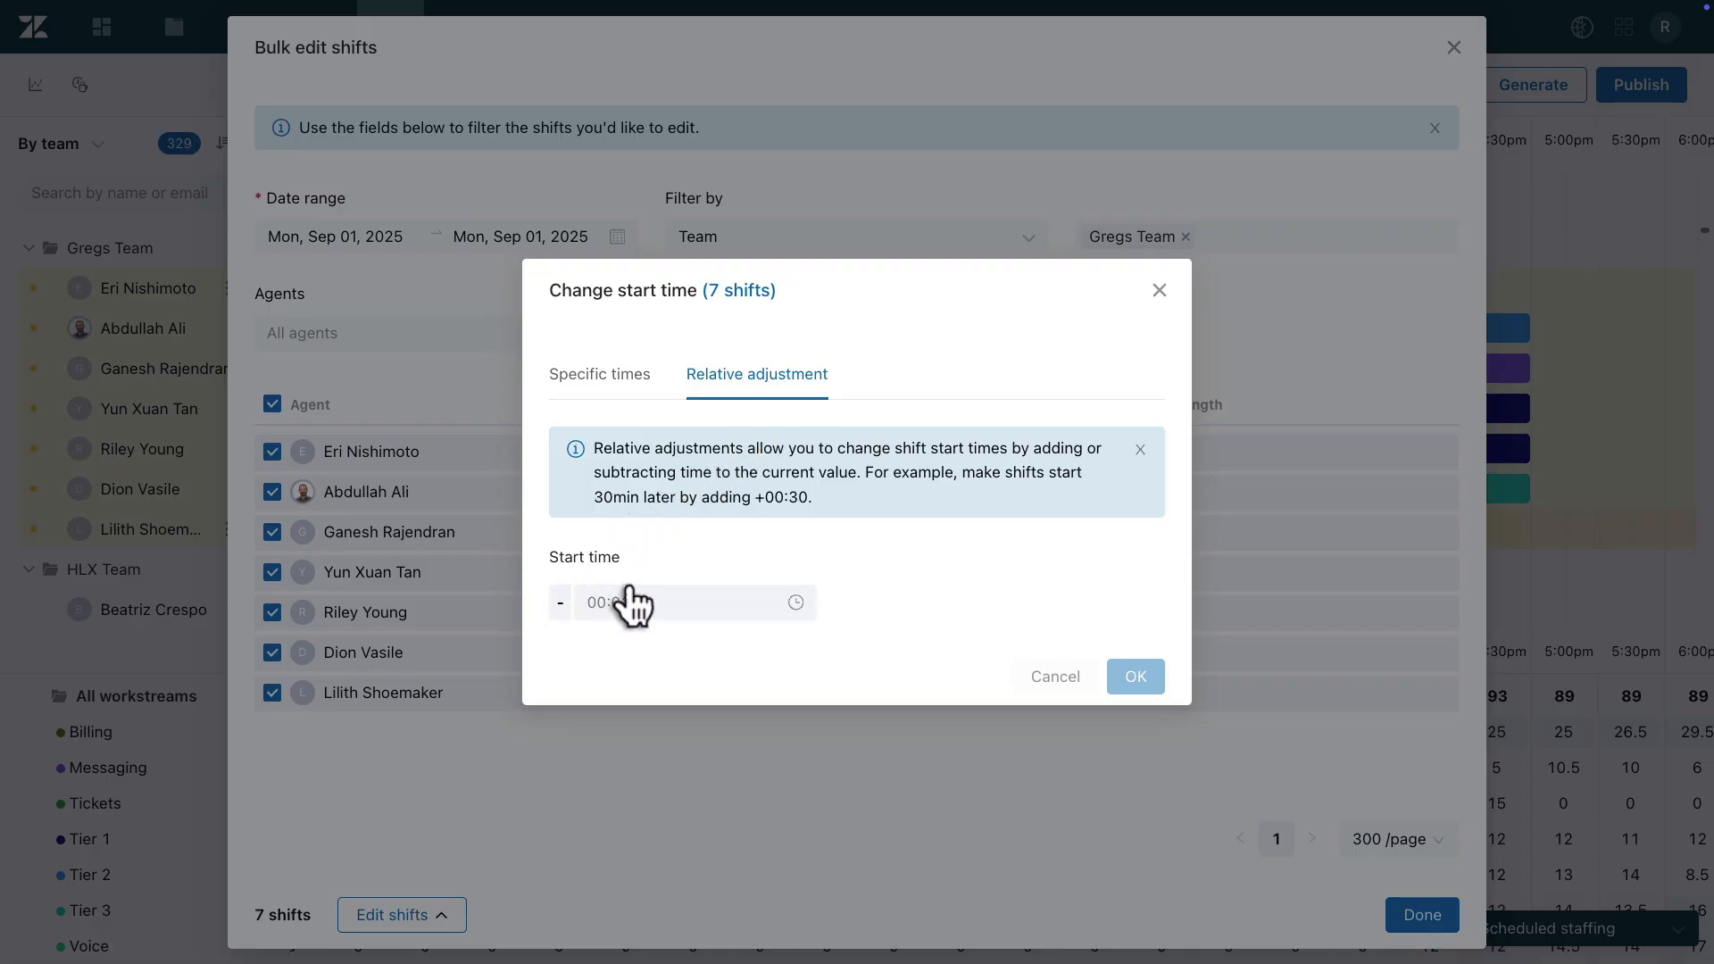
left_click(706, 606)
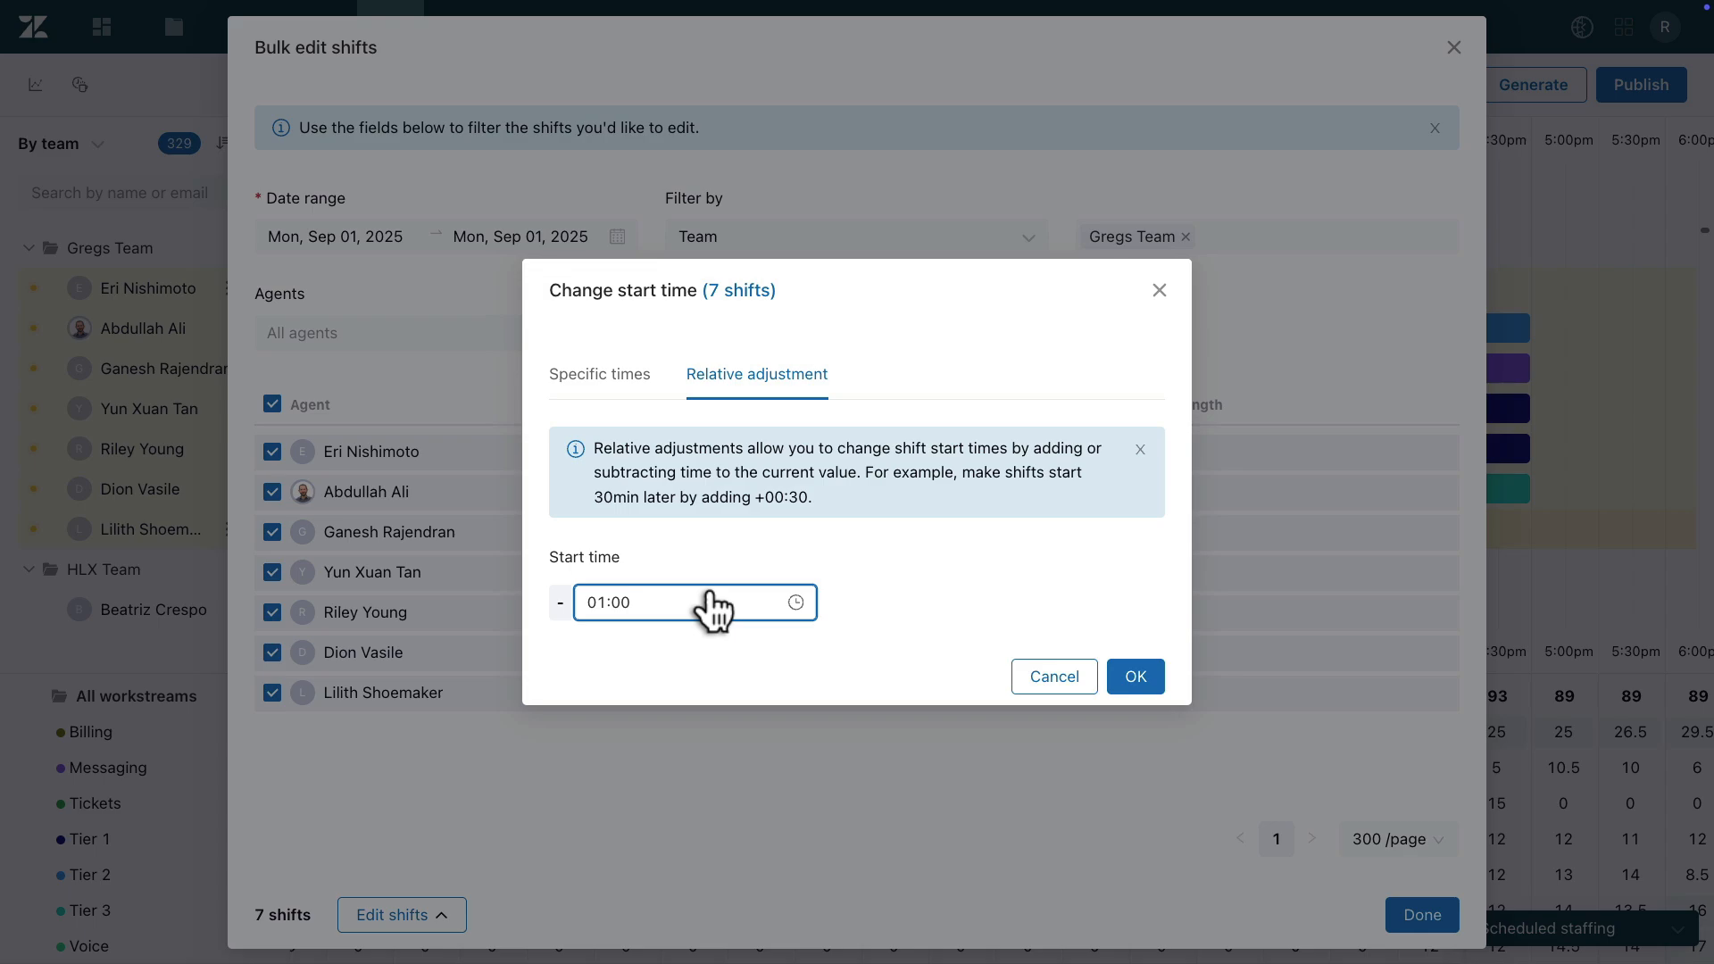
left_click(1130, 676)
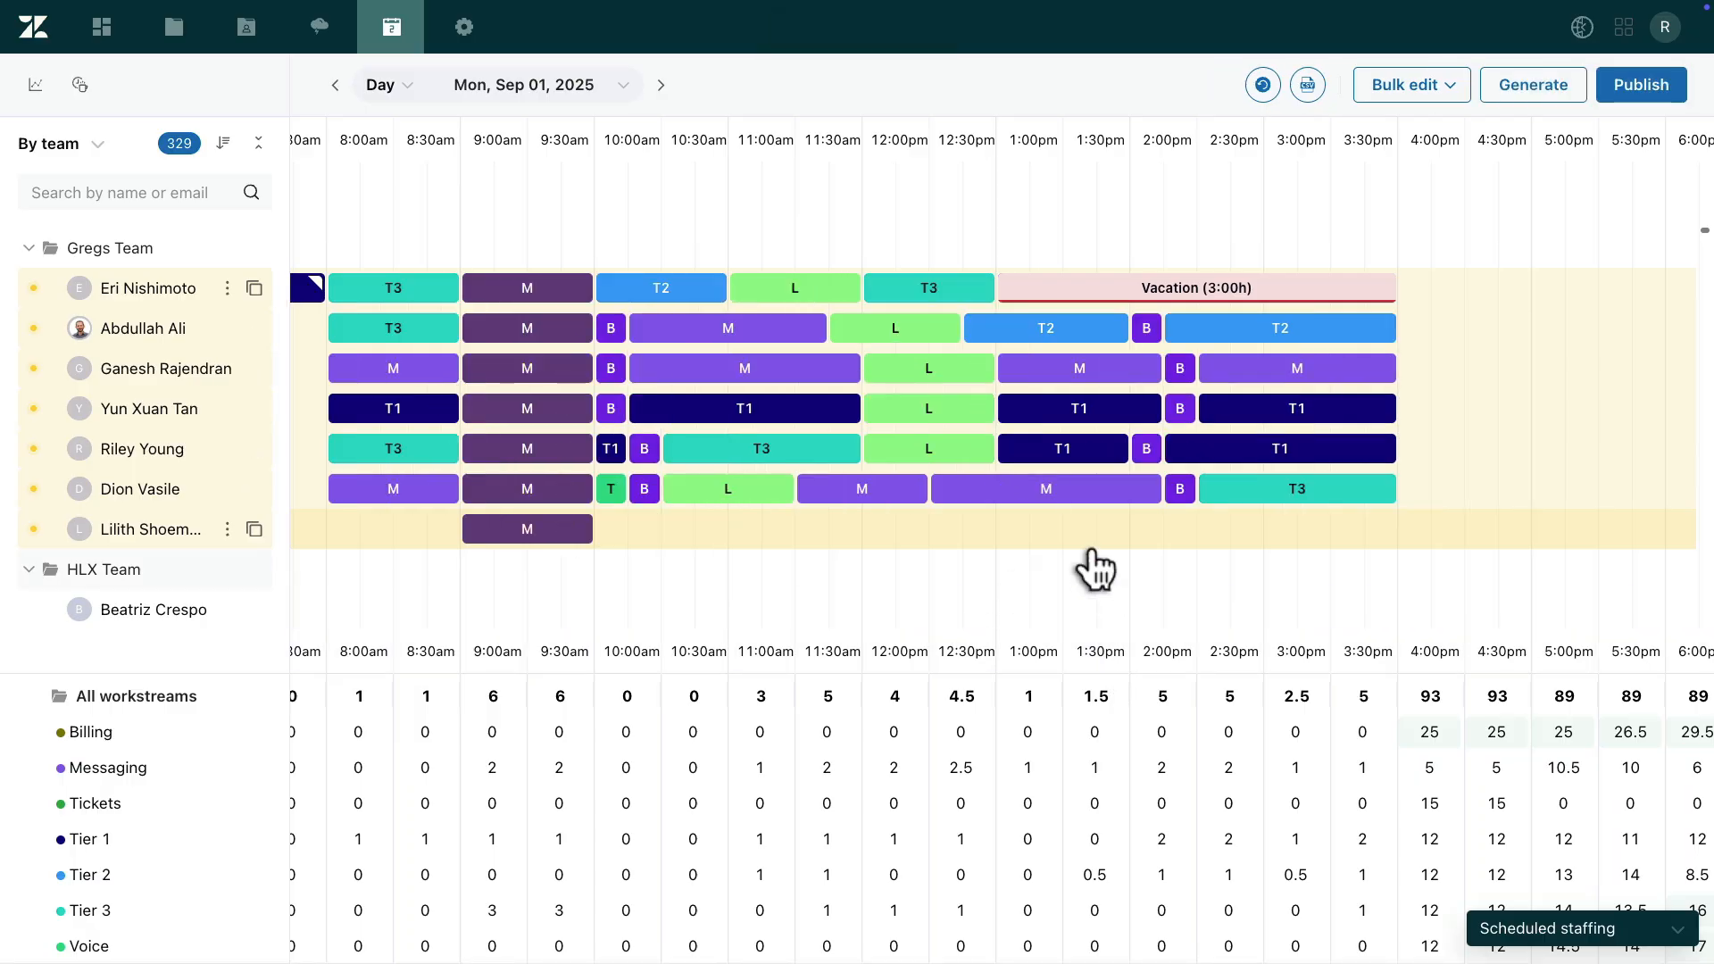
Start publishing the schedule for Sep 01, 2025
scroll(1094, 569, "left", 3)
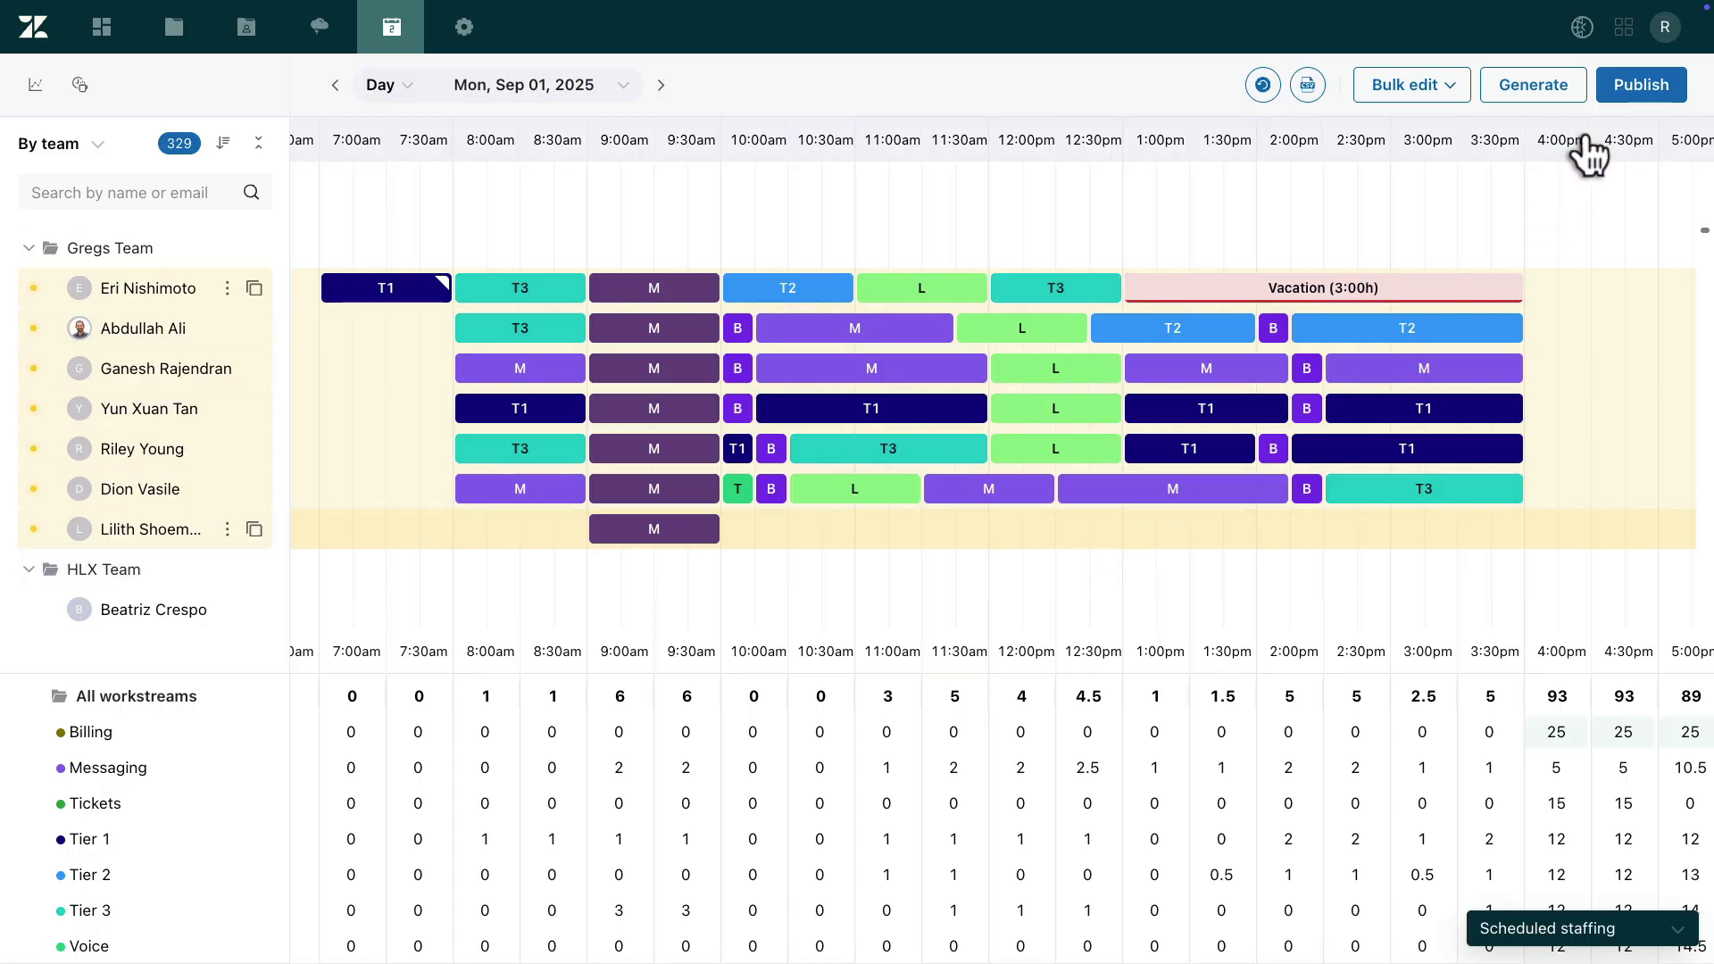
left_click(1618, 92)
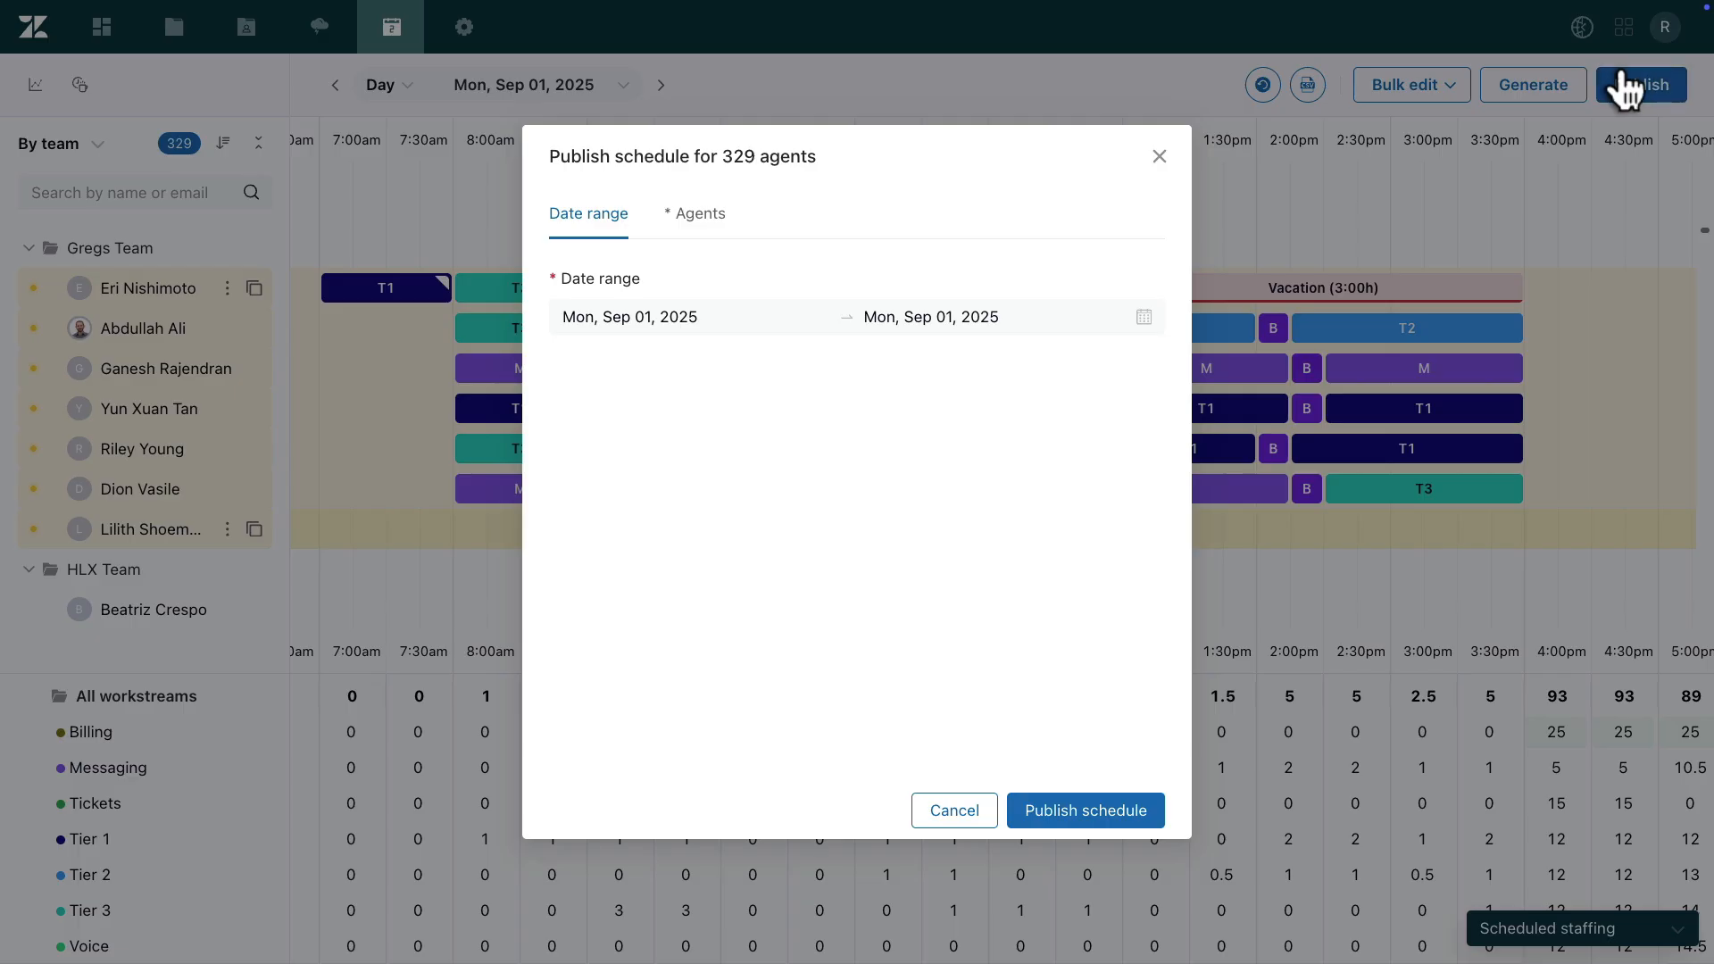